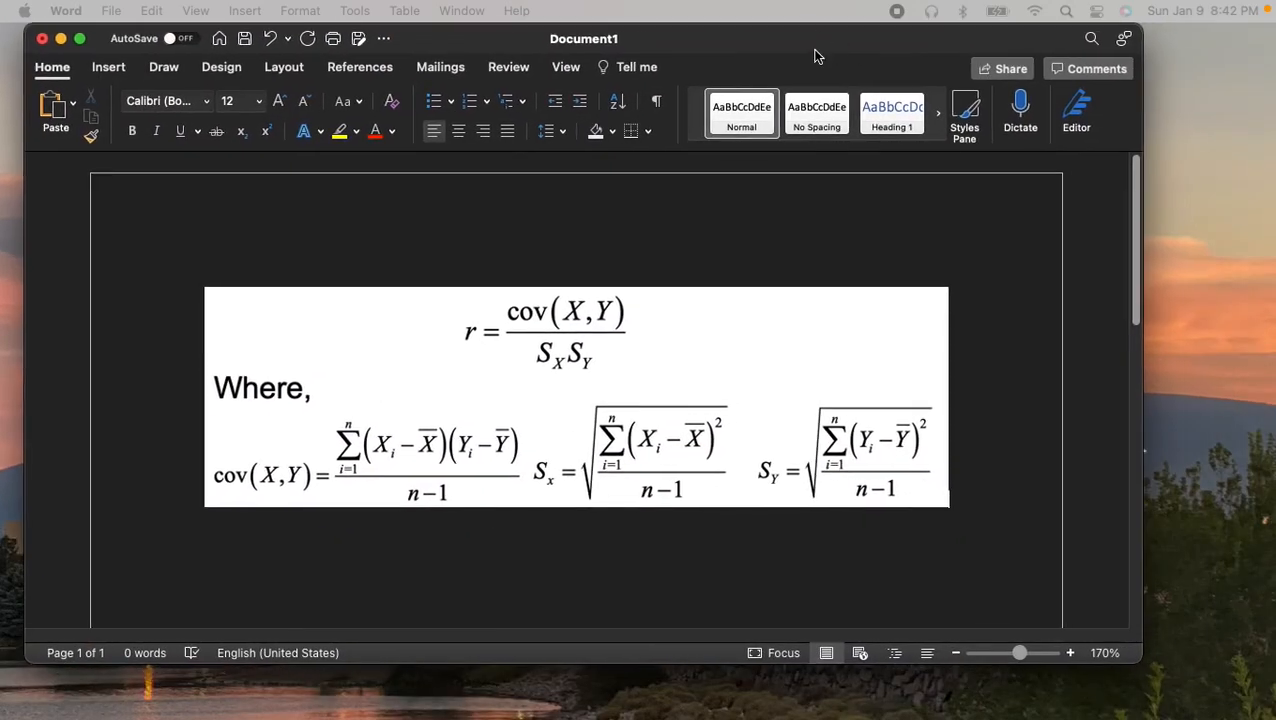
Move the Word formula document out of the way, and resize and position the blank Excel workbook window so it fits on screen
left_click_drag(815, 56, 918, 45)
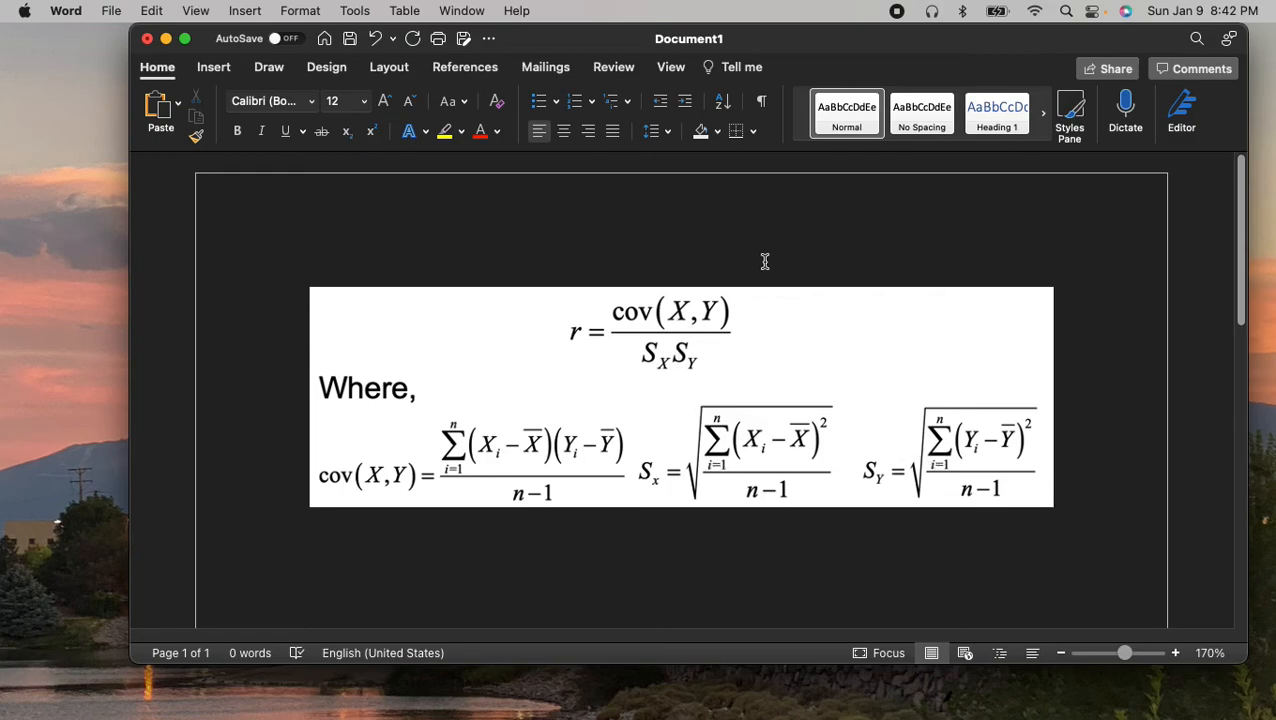
left_click_drag(913, 60, 0, 196)
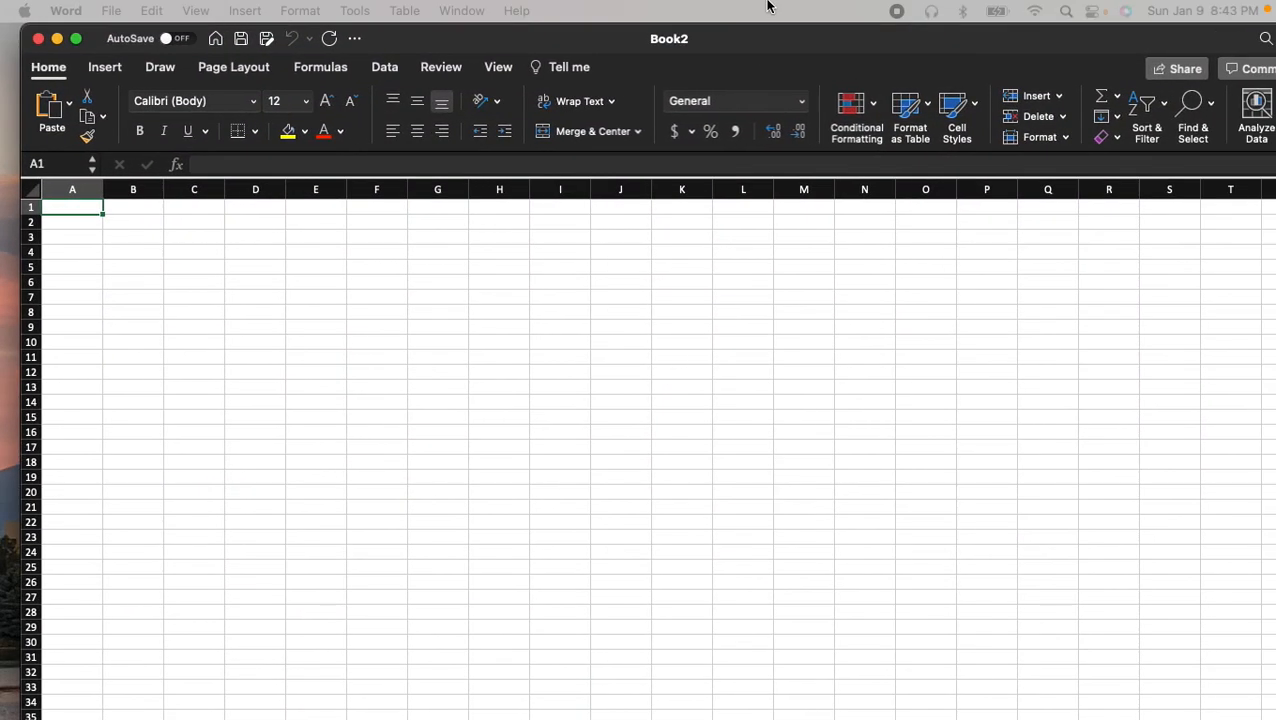
left_click_drag(705, 36, 646, 93)
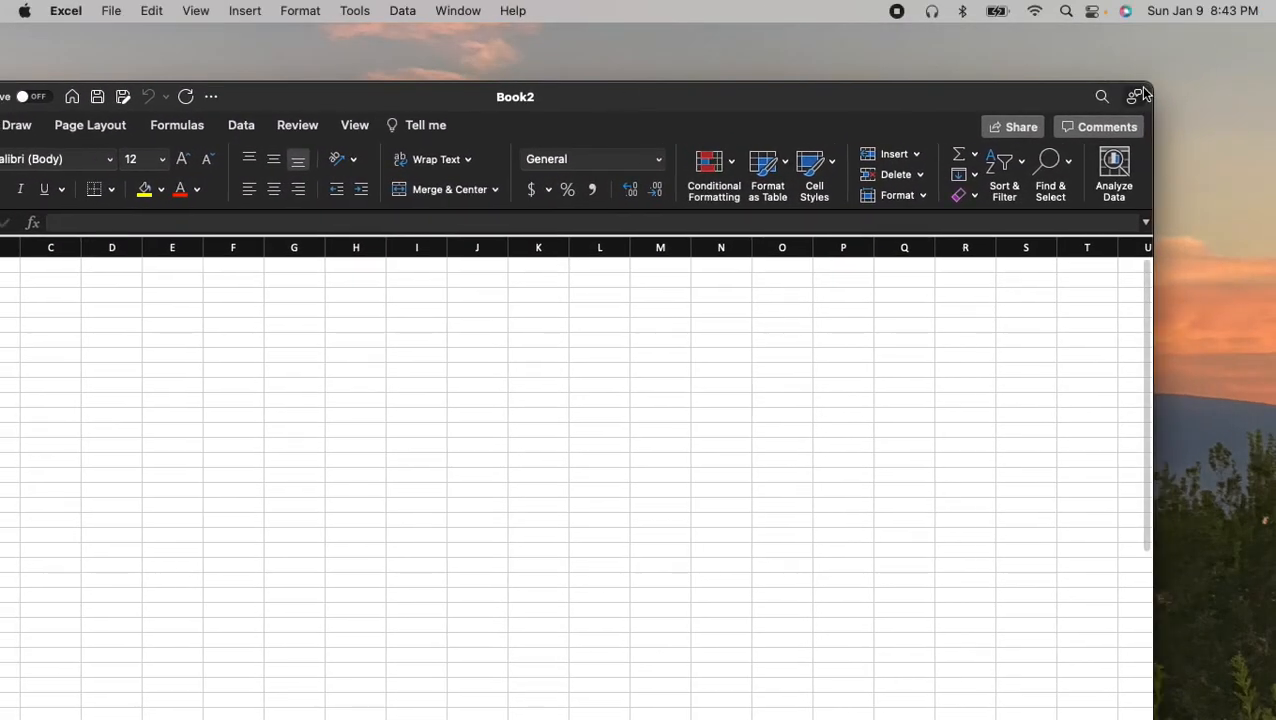
left_click_drag(1148, 88, 780, 154)
left_click_drag(598, 168, 749, 54)
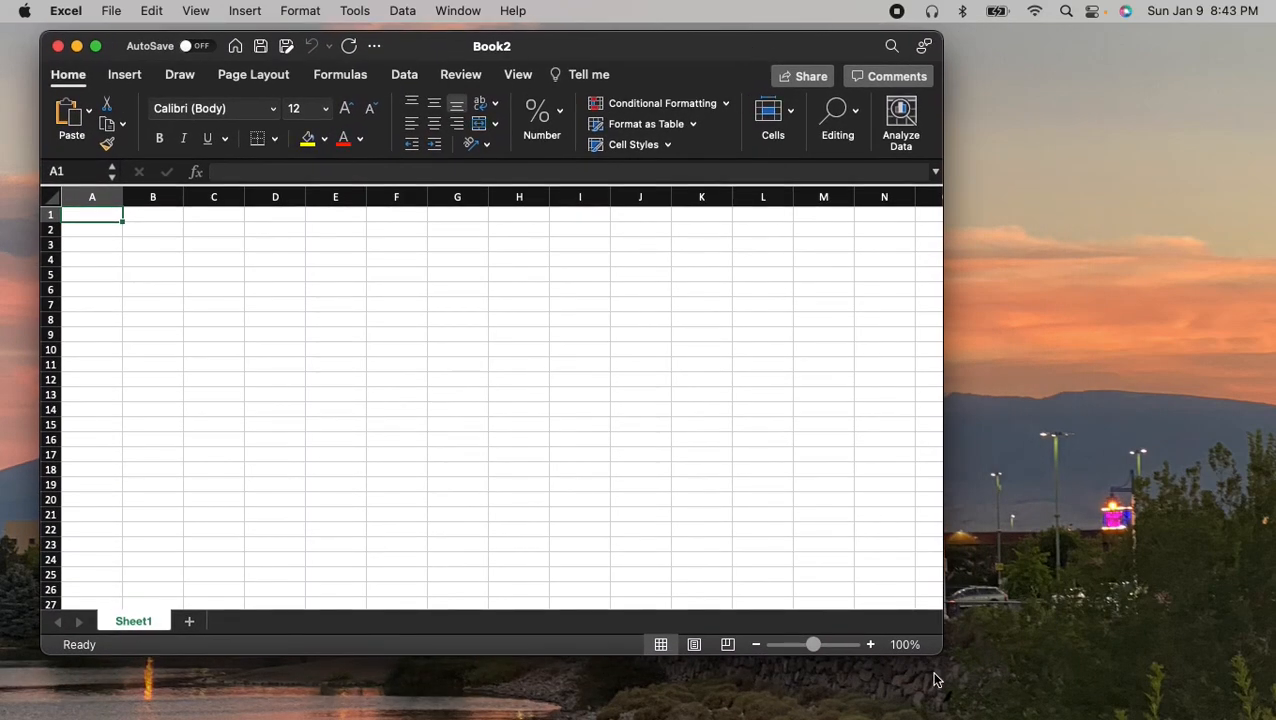
left_click_drag(943, 652, 1200, 632)
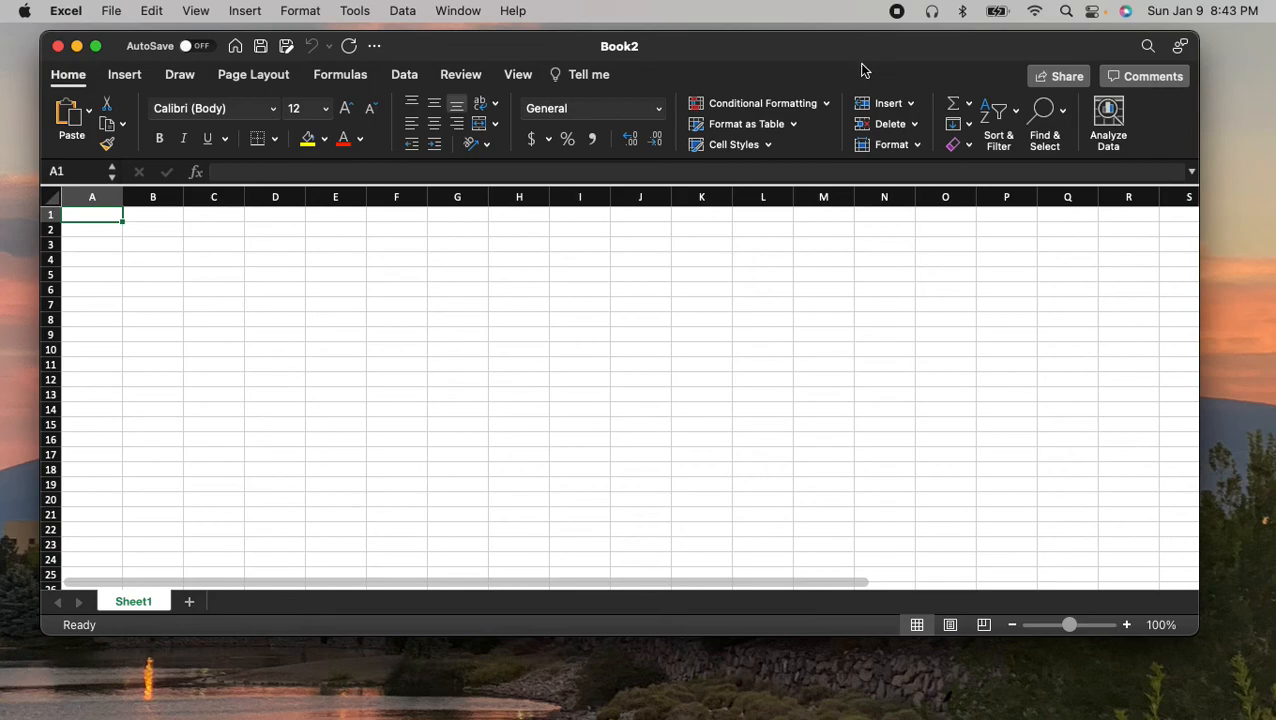
left_click_drag(703, 48, 758, 42)
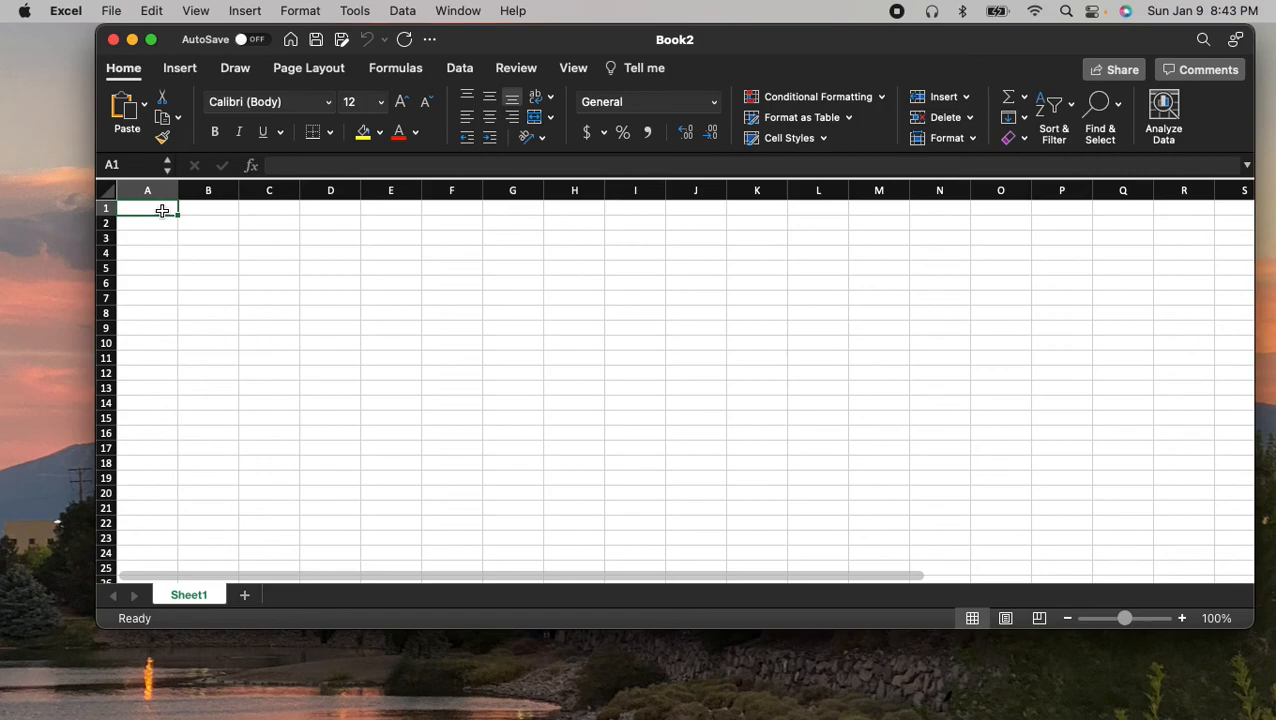
Enter the heading Observation in A1 and number the observations 1 to 20 in A2:A21 as a filled series
type("o")
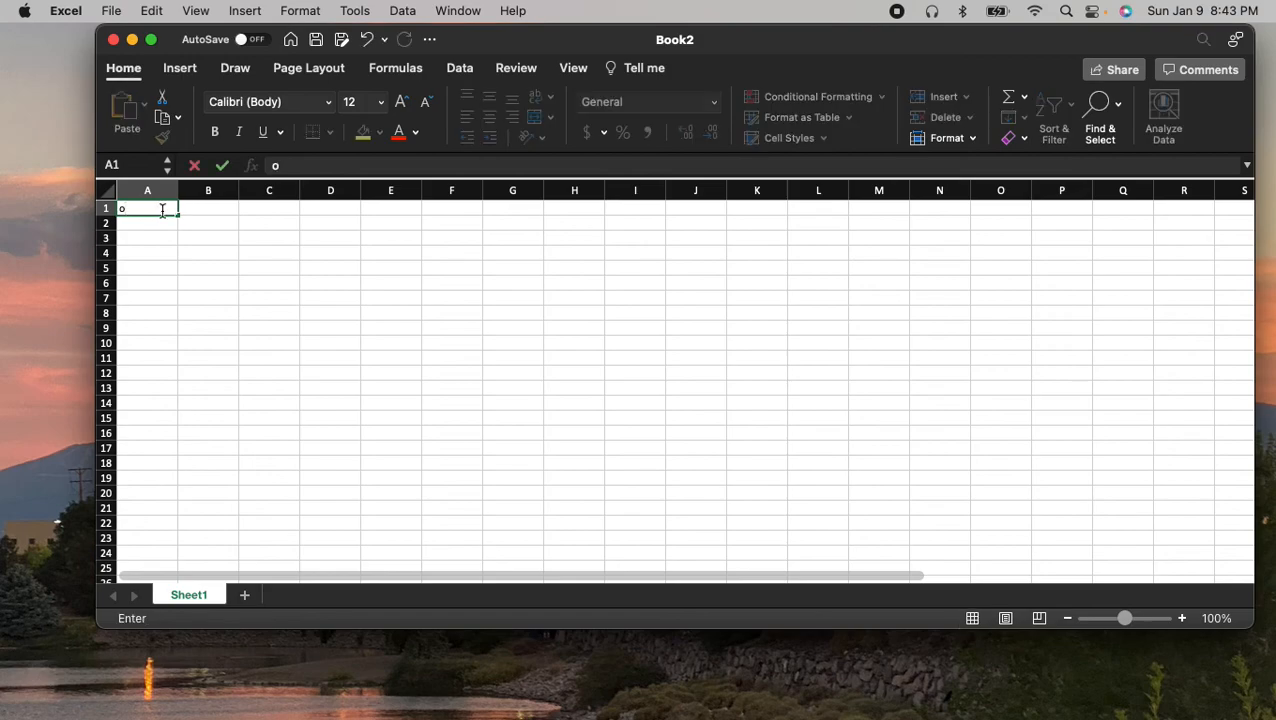
key("BackSpace")
type("Observation")
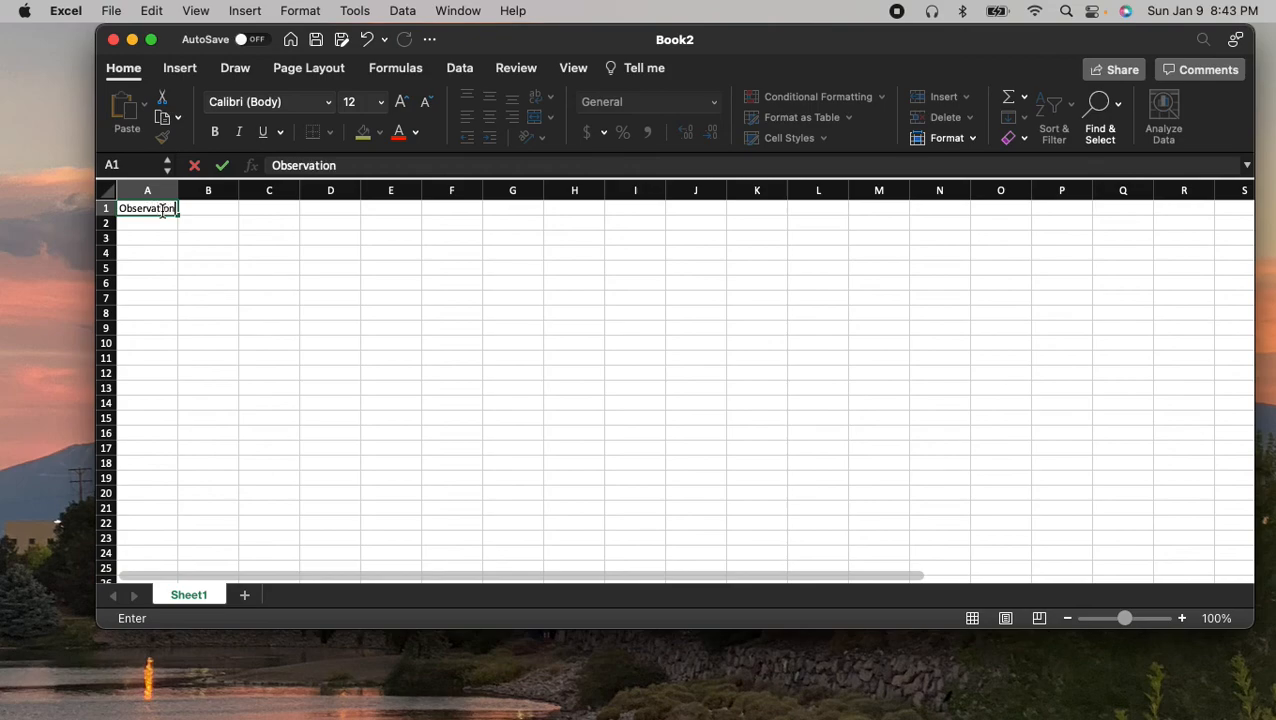
key("Return")
type("1")
key("Return")
type("2")
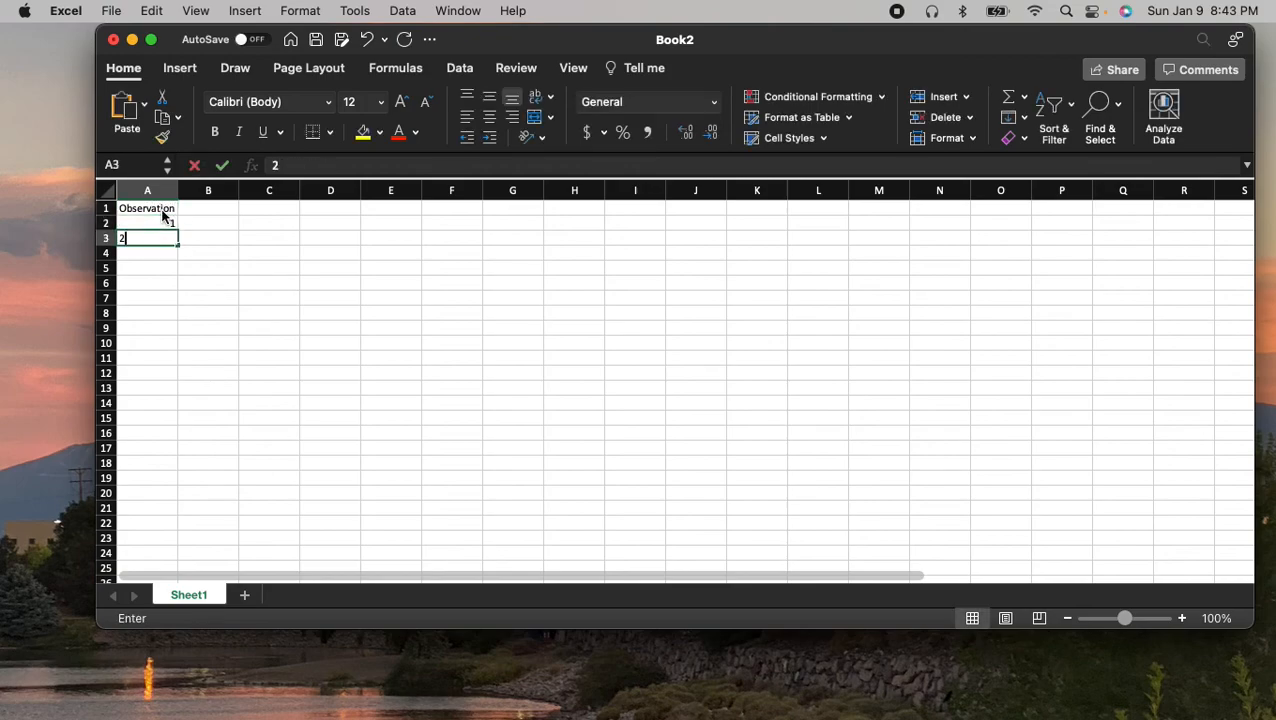
key("Return")
left_click(150, 223)
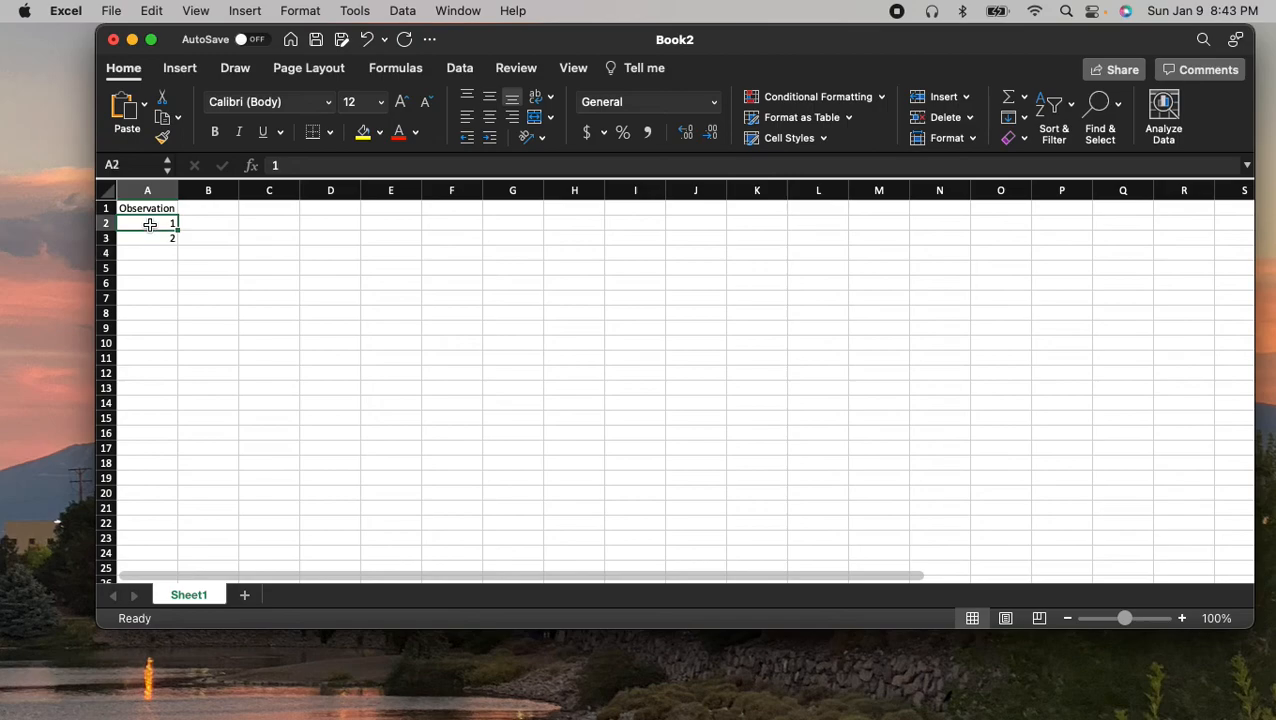
left_click_drag(161, 222, 175, 514)
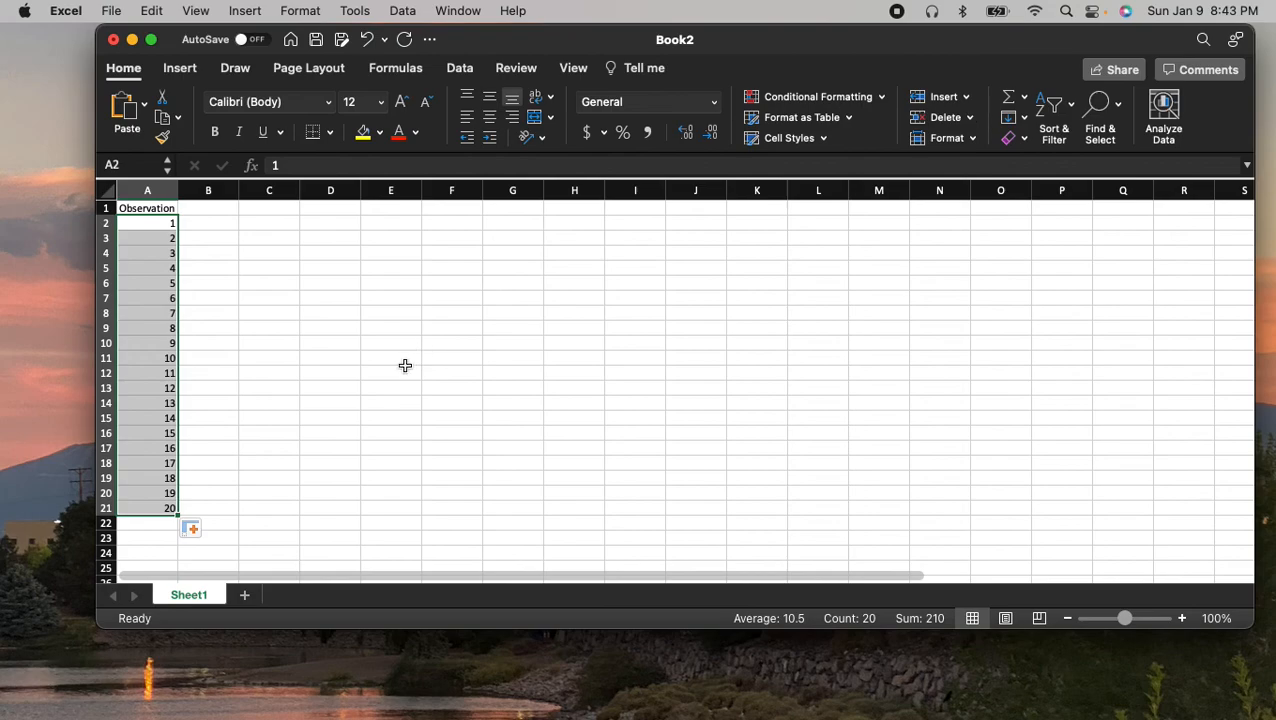
Add the column headings Math in B1 and Chem in C1
left_click(214, 208)
type("Math")
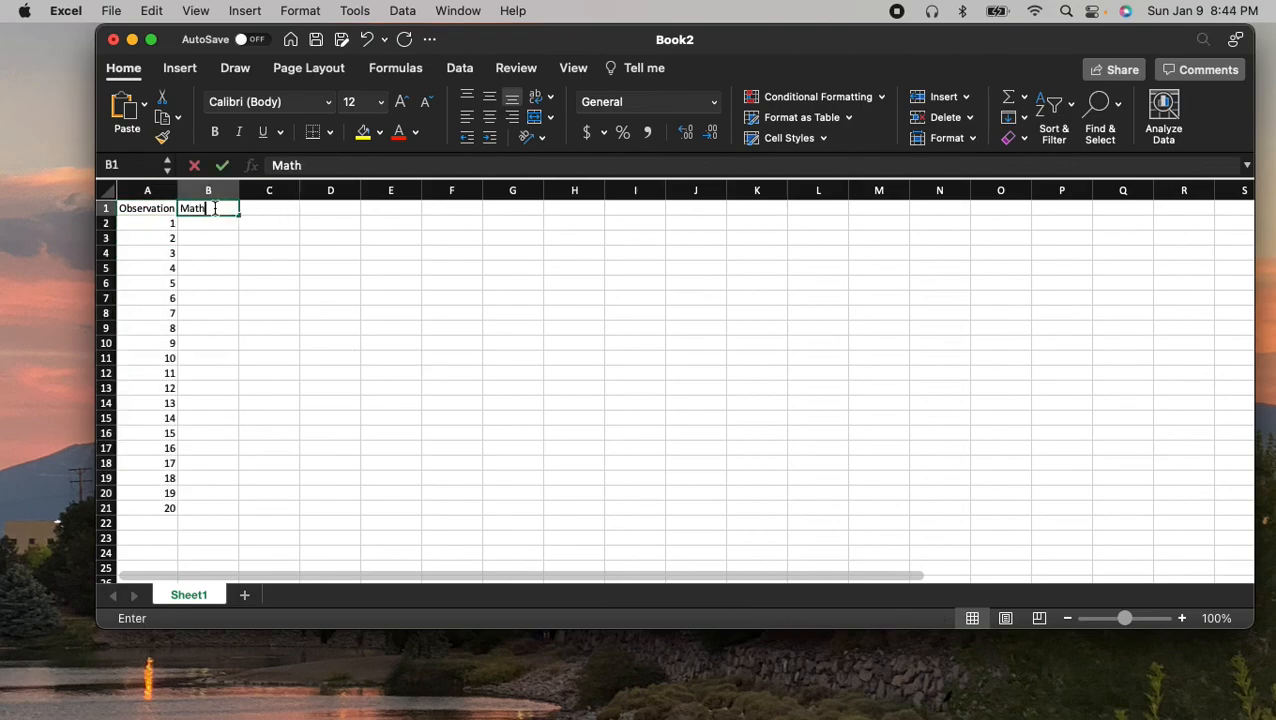
key("Tab")
type("Chem")
key("Return")
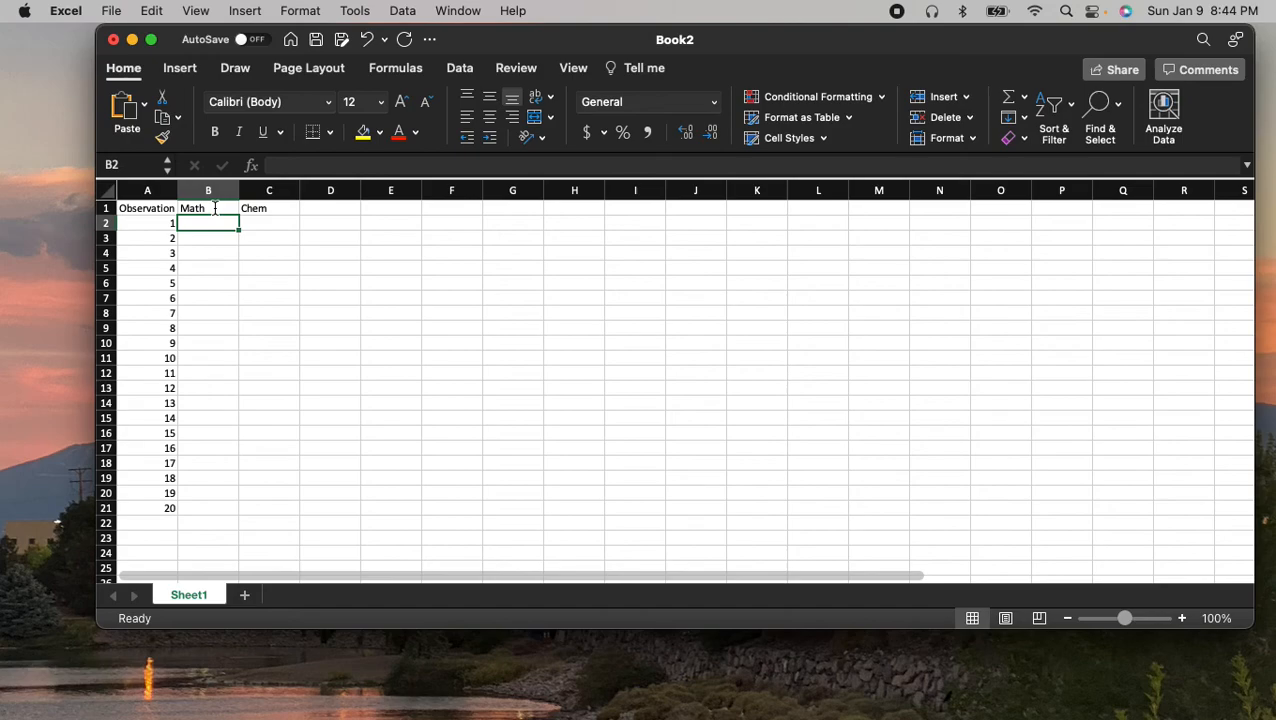
Enter the Math scores 9.9, 7.8, 8, 6.5 and 7.9 in B2:B6
type("9.9")
key("Return")
type("7.8")
key("Return")
type("8")
key("Return")
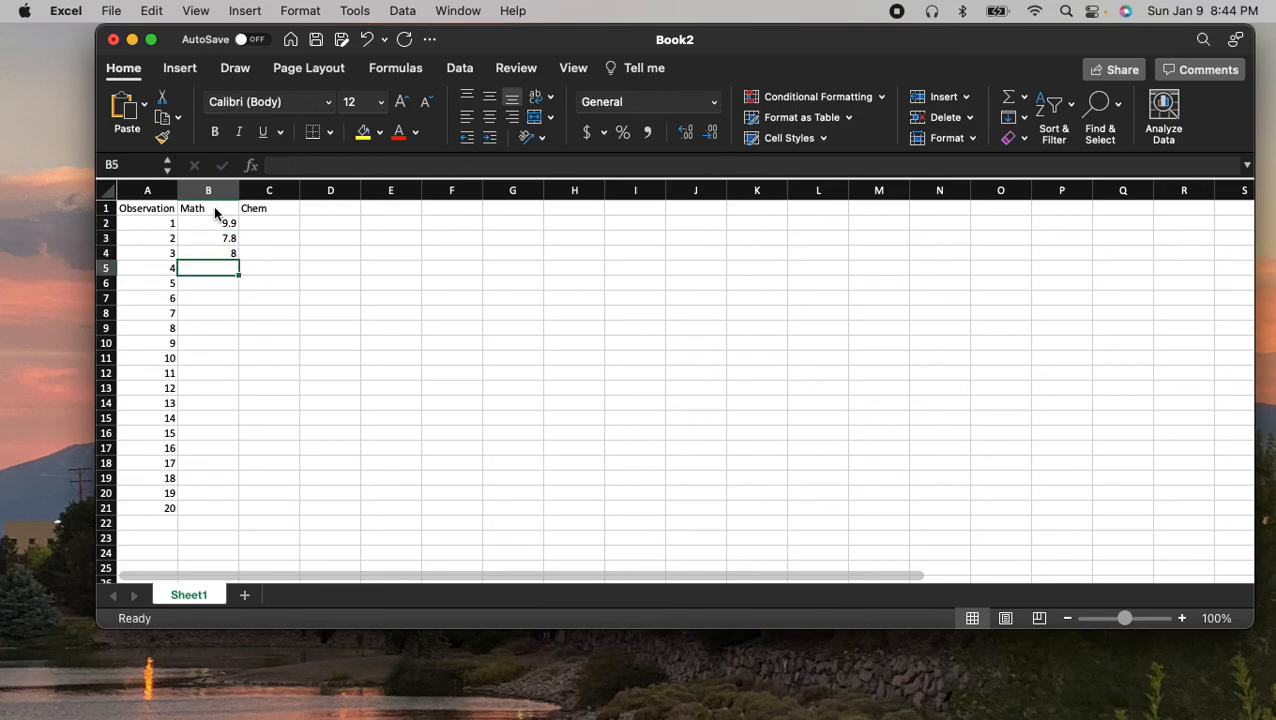
type("6.5")
key("Return")
type("7.9")
key("Return")
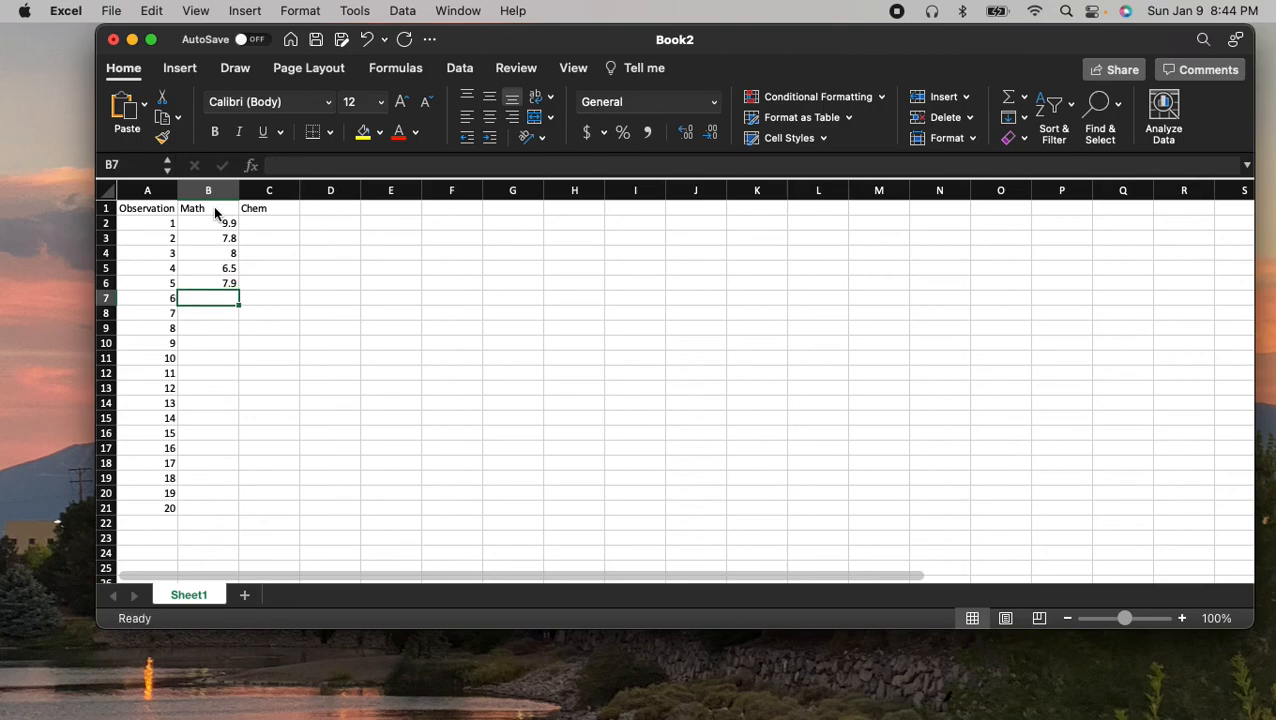
Enter the Math scores 4.8, 9.9, 10, 9 and 8 in B7:B11
type("4.8")
key("Return")
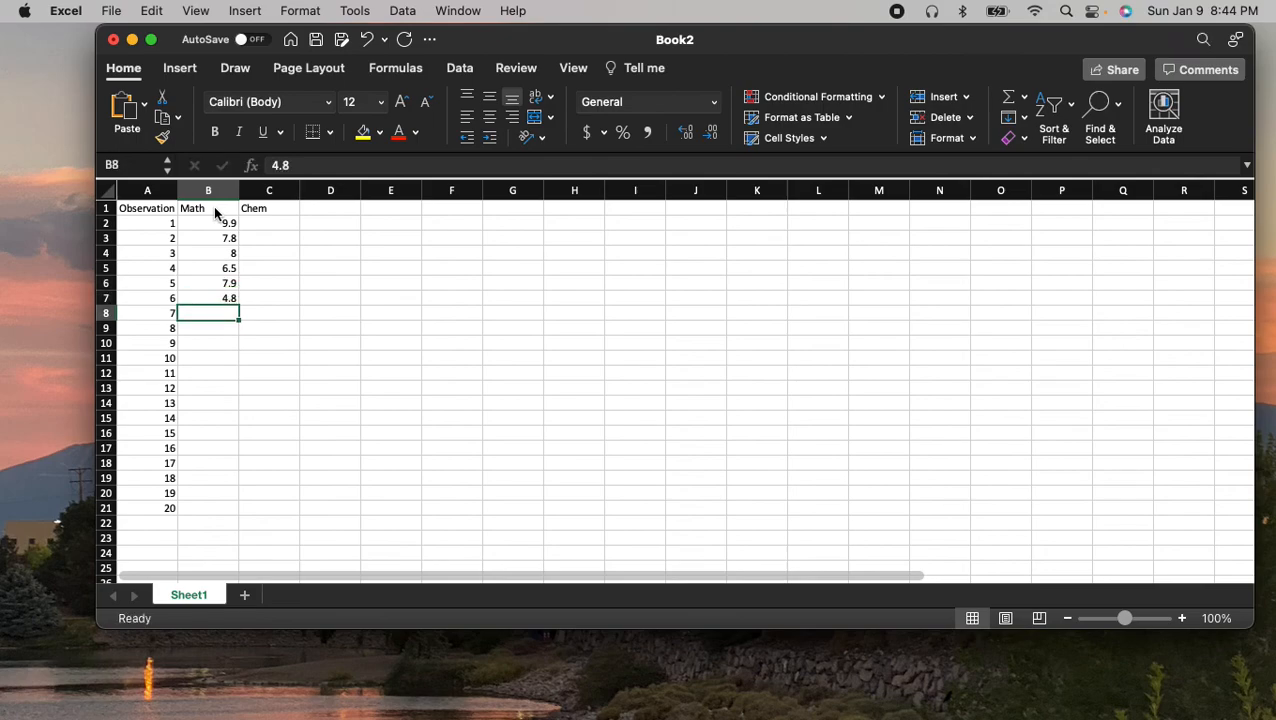
type("9.9")
key("Return")
type("10")
key("Return")
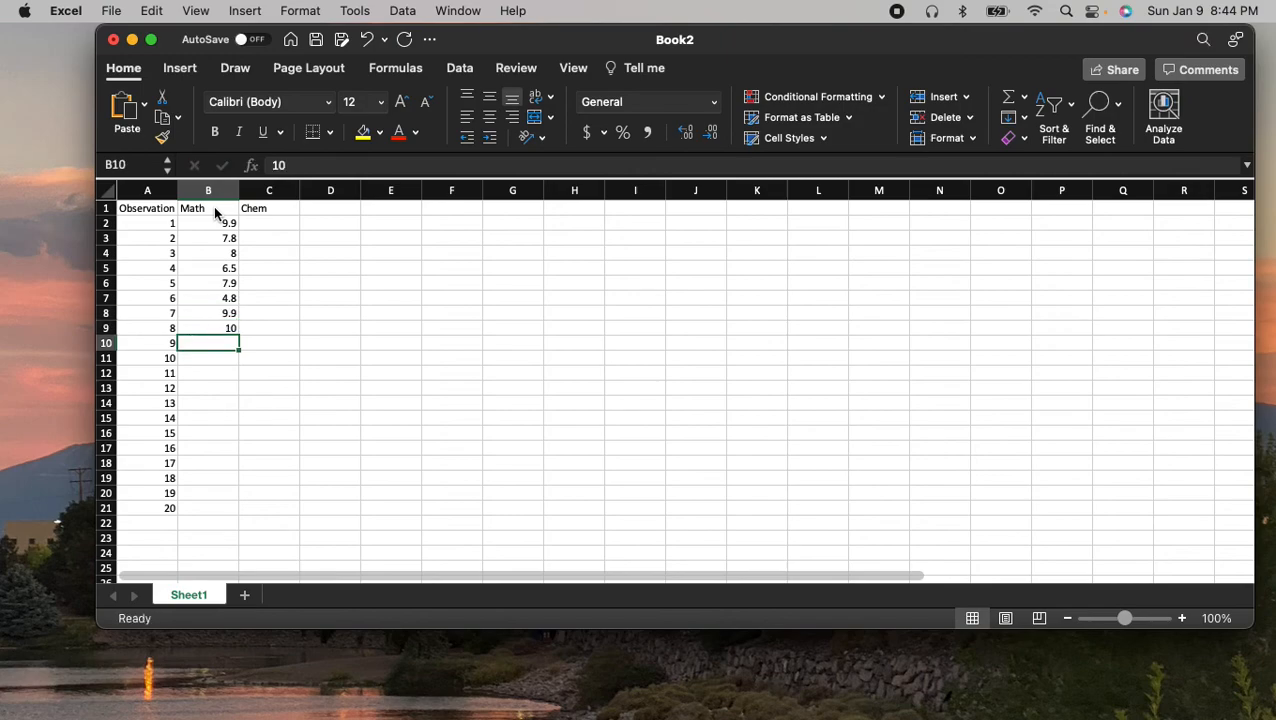
type("9")
key("Return")
type("8")
key("Return")
Enter the Math scores 7.5, 6.9, 8.8, 7.8 and 8.7 in B12:B16
type("7.5")
key("Return")
type("6.9")
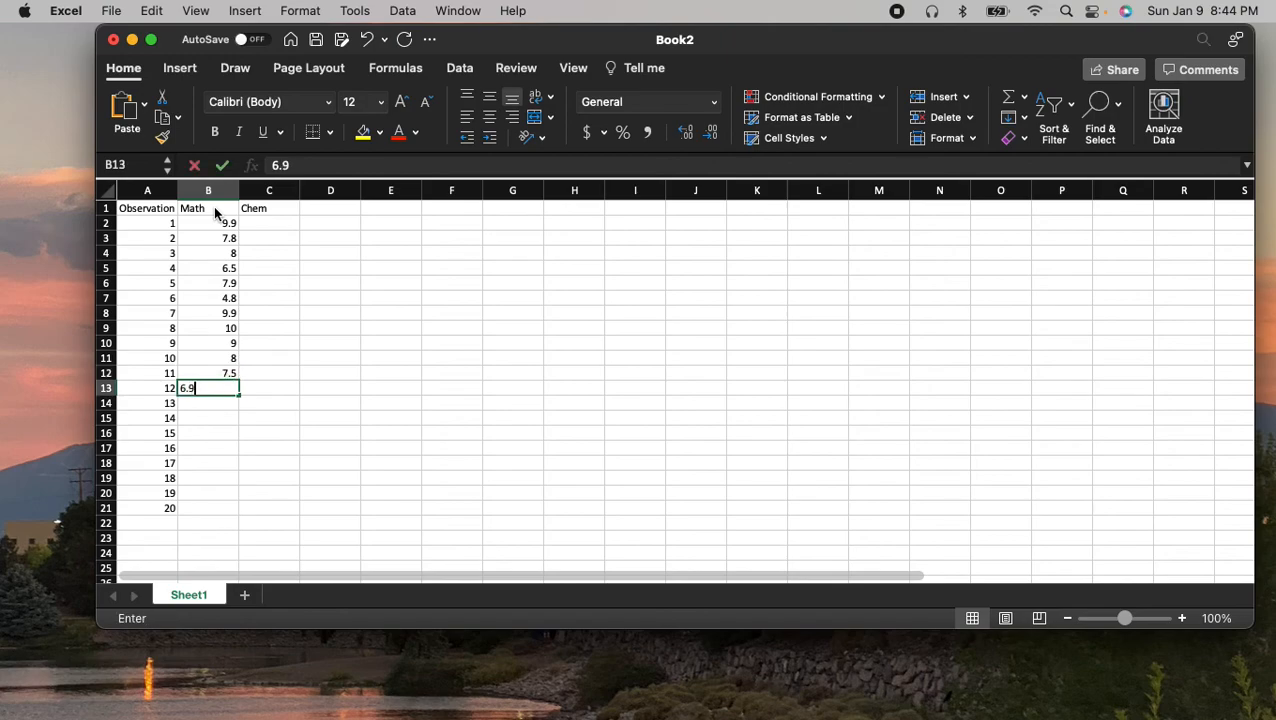
key("Return")
type("8.8")
key("Return")
type("7.8")
key("Return")
type("8.7")
key("Return")
Enter the Math scores 8.9, 9, 9.5, 9.7 and 10 in B17:B21
type("8.9")
key("Return")
type("9")
key("Return")
type("9.5")
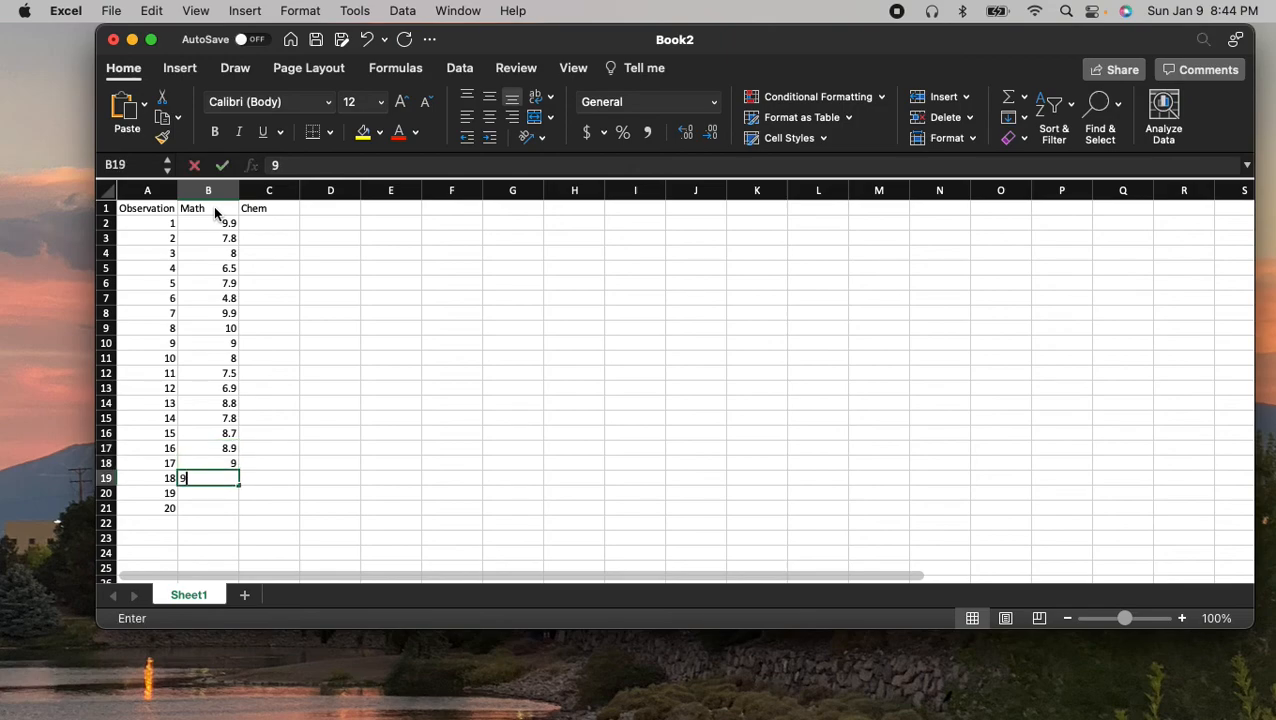
key("Return")
type("9.7")
key("Return")
type("10")
key("Return")
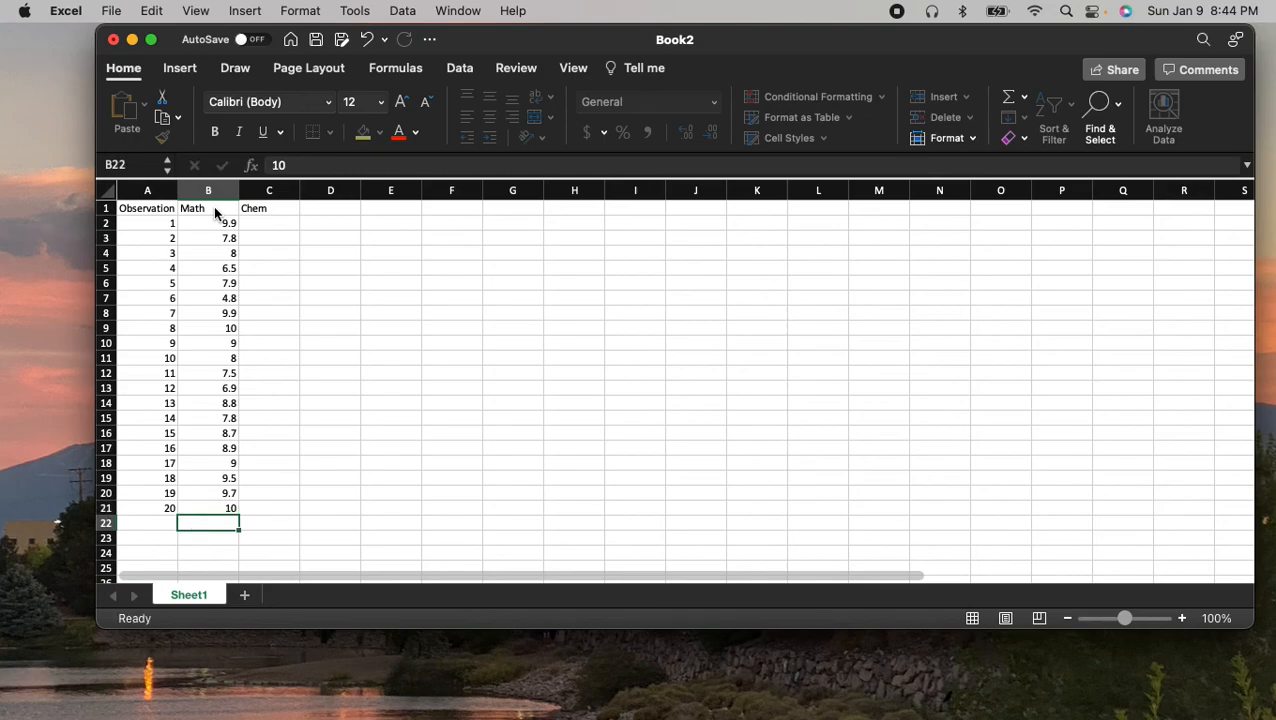
Enter the Chem scores 9, 9.8, 6, 7.5 and 8 in C2:C6
key("Right")
key("Right")
key("Left")
key("Up")
key("Up")
key("Up")
key("Up")
key("Up")
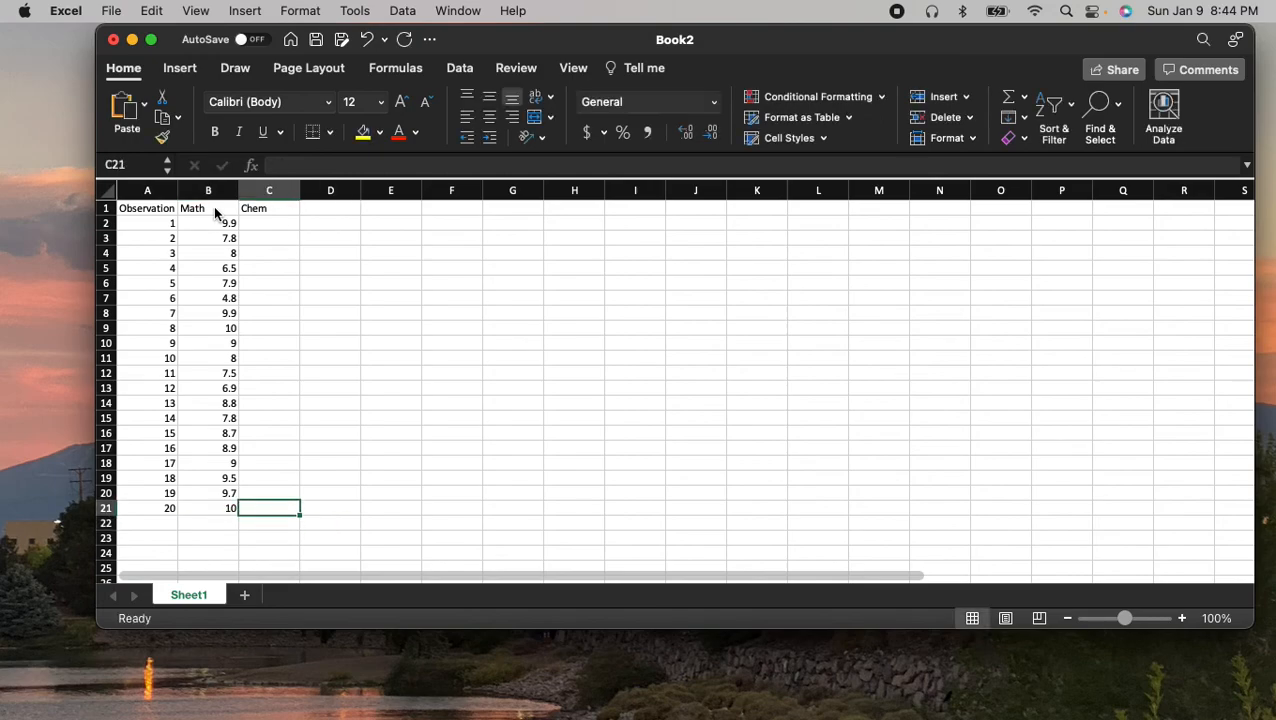
key("Up")
key("Up")
key("Up")
key("Up")
key("Up")
key("Up")
key("Up")
key("Up")
key("Up")
key("Up")
key("Up")
key("Up")
key("Up")
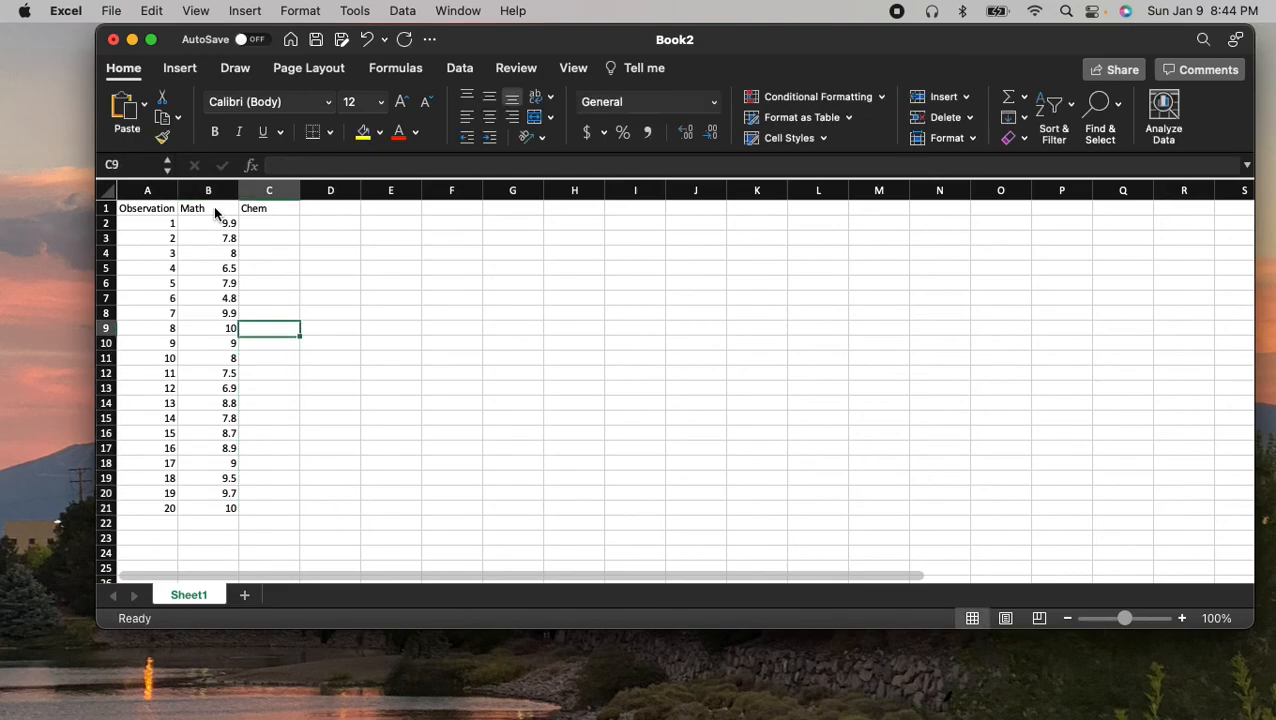
key("Up")
key("Up")
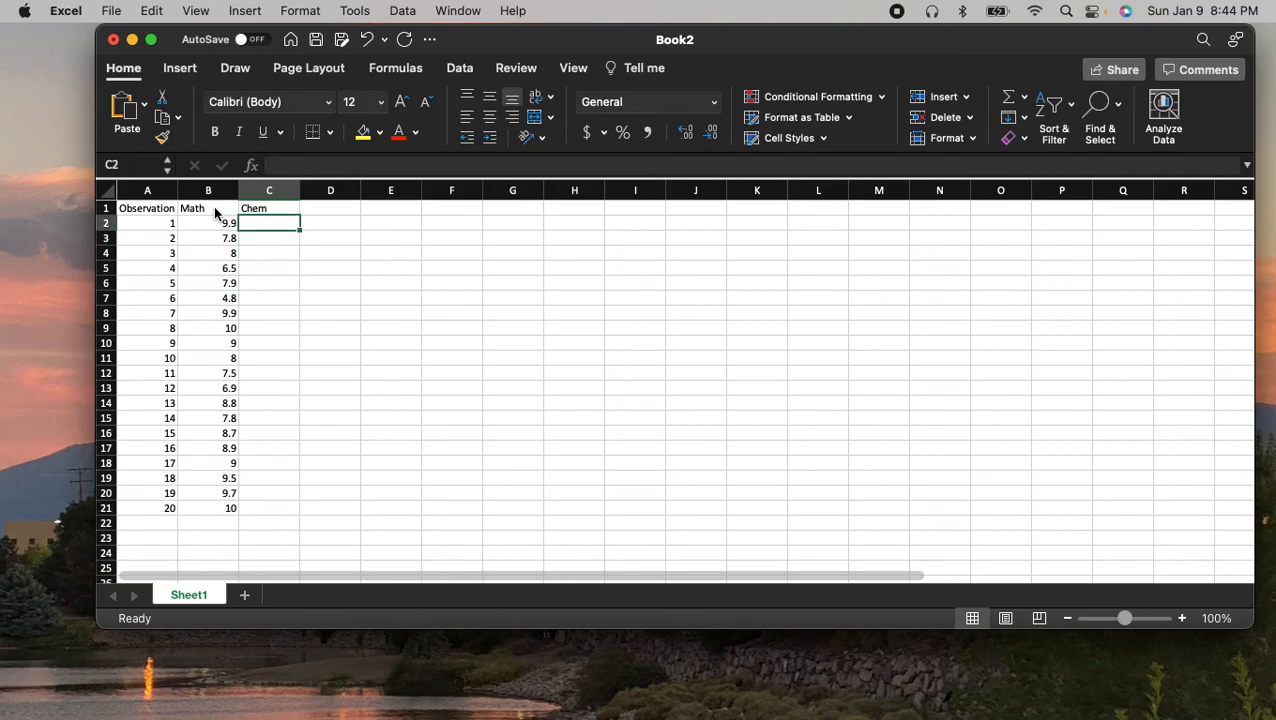
type("9")
key("Return")
type("9.8")
key("Return")
type("6")
key("Return")
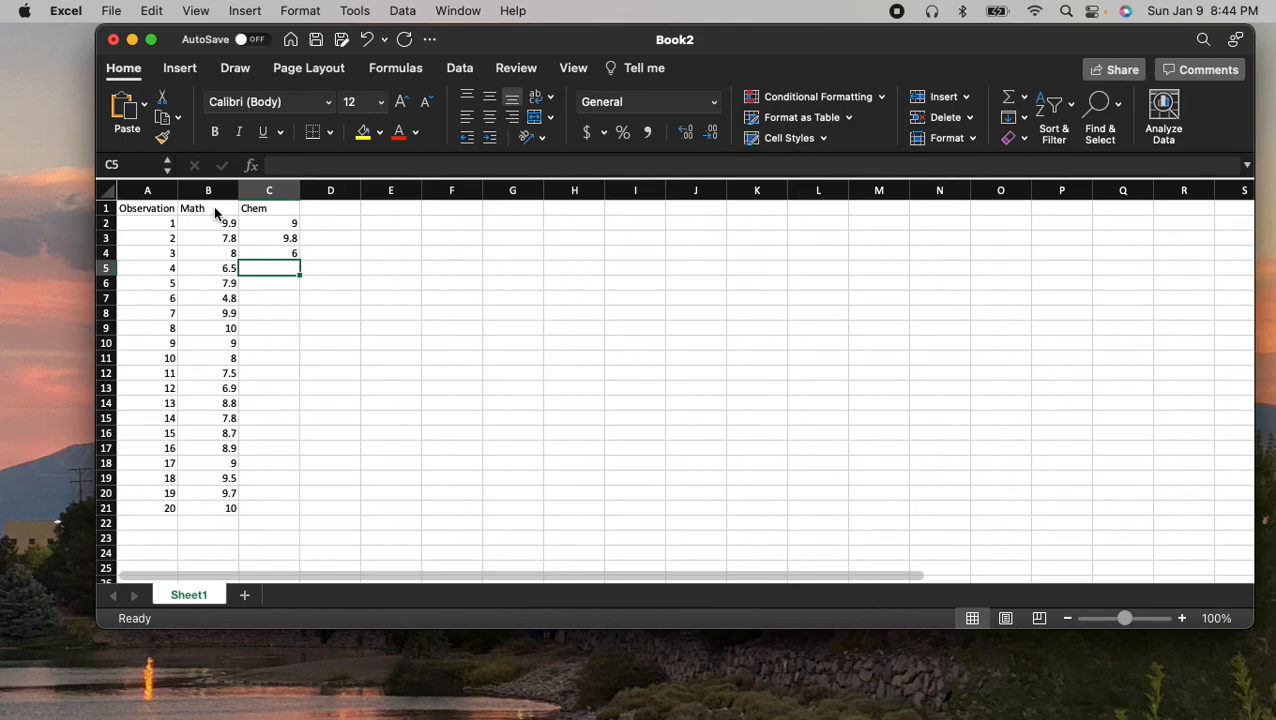
type("7.5")
key("Return")
type("8")
key("Return")
Enter the Chem scores 9, 8.9, 8.8, 7.6 and 6.9 in C7:C11
type("9")
key("Return")
type("8.9")
key("Return")
type("8.8")
key("Return")
type("7.6")
key("Return")
type("6.9")
key("Return")
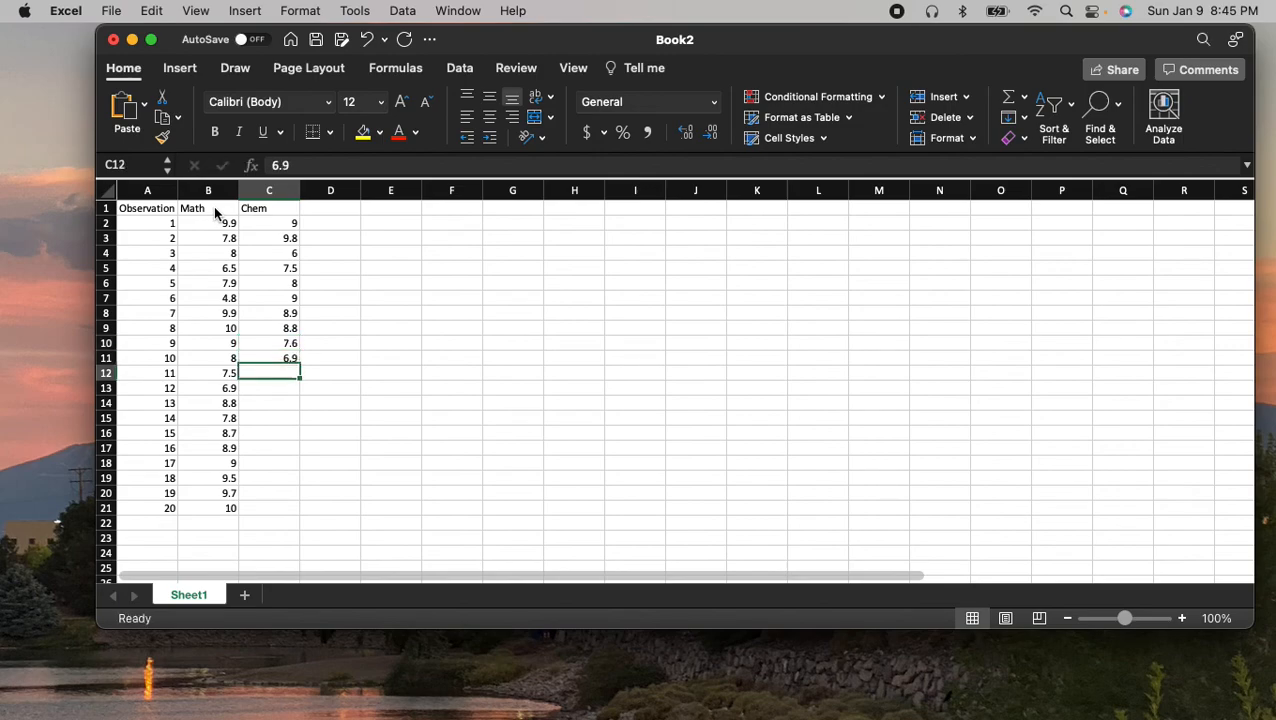
Enter the Chem scores 8.6, 7.9, 8.1, 8.3 and 5.5 in C12:C16
type("8.")
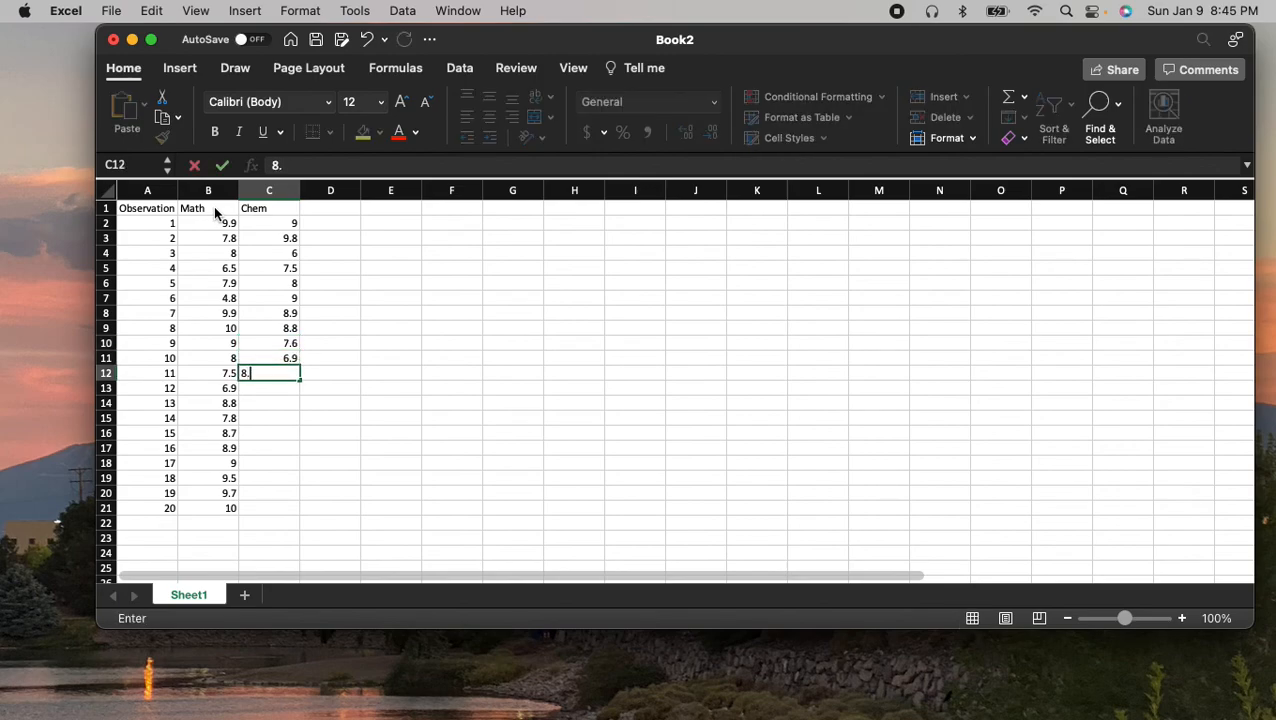
type("6")
key("Return")
type("7.")
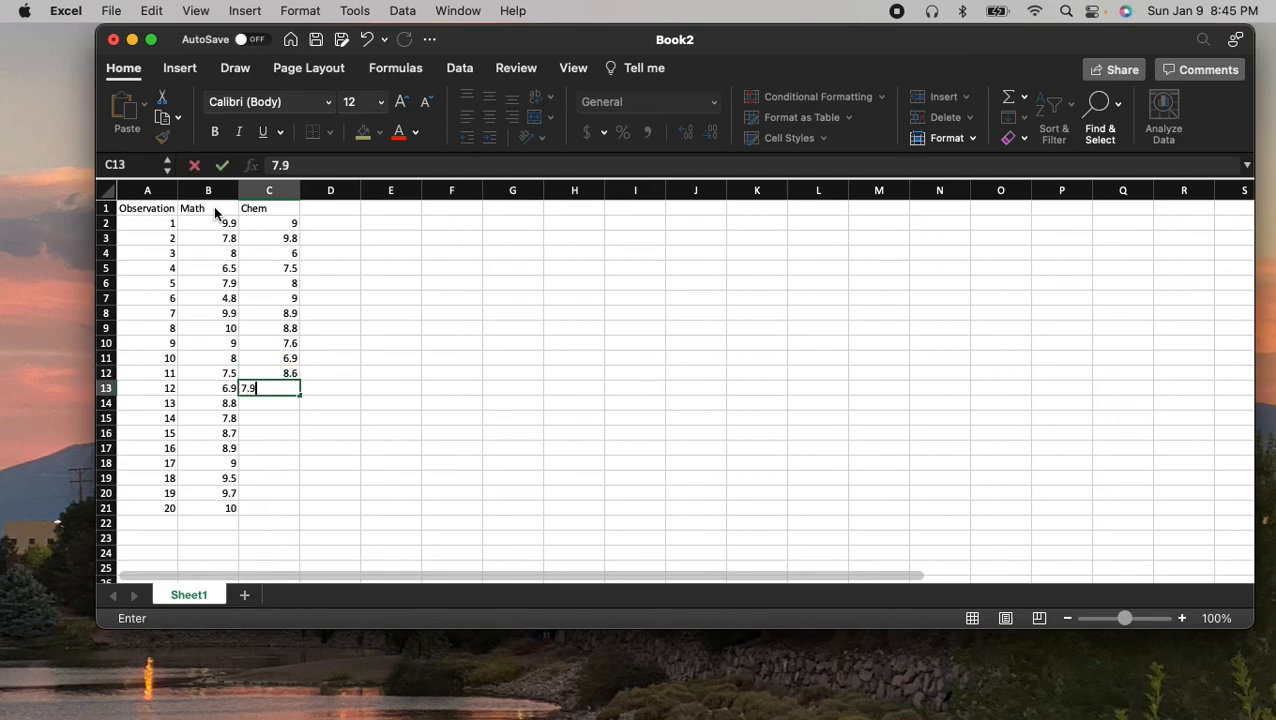
type("9")
key("Return")
type("8.1")
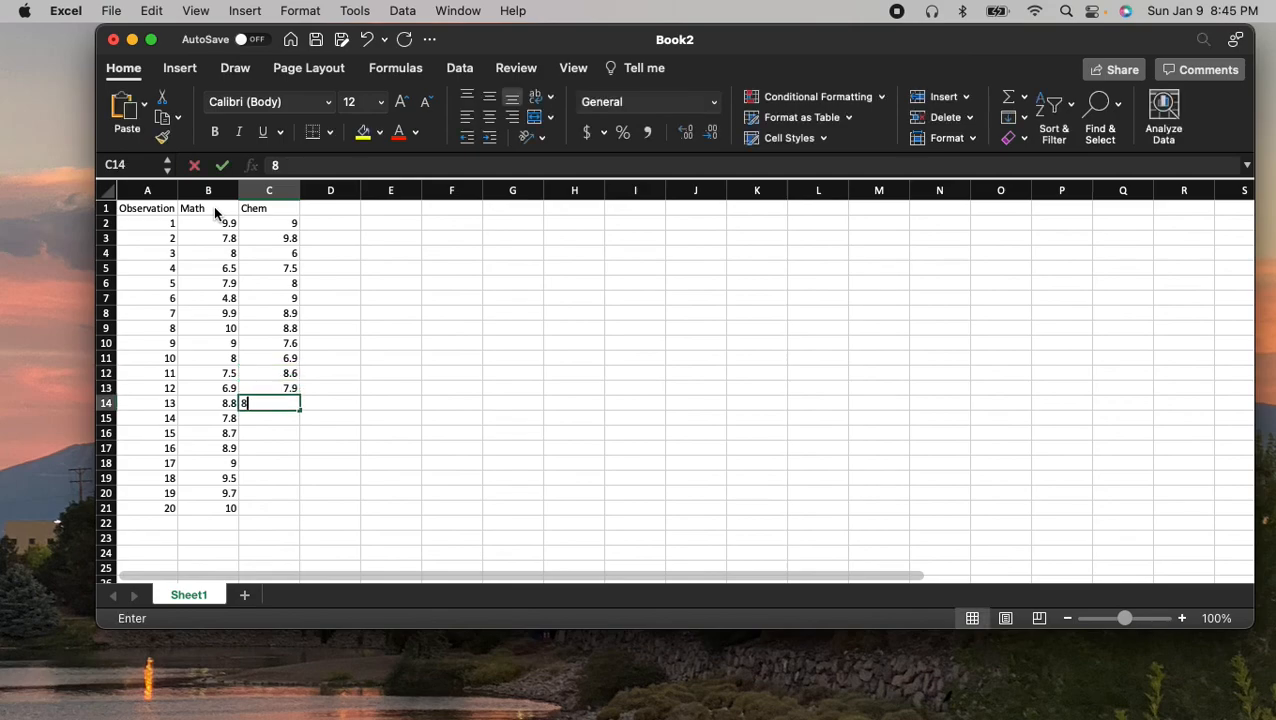
key("Return")
type("8.3")
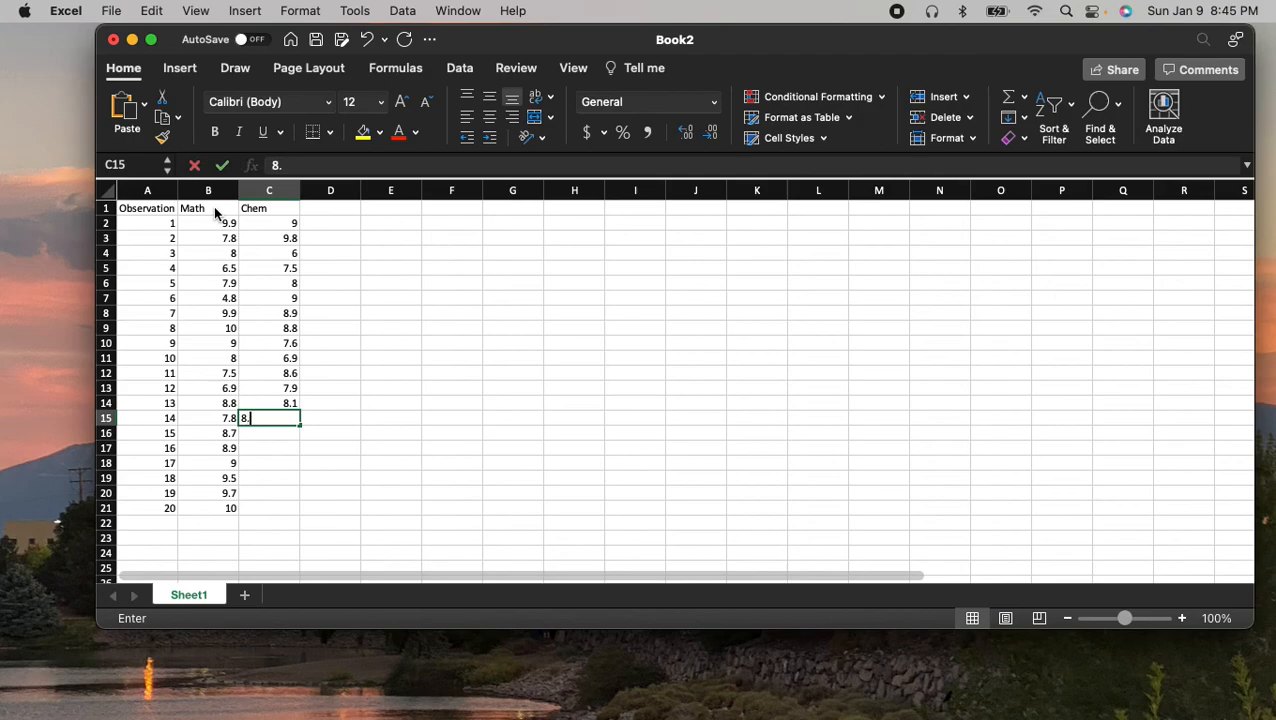
key("Return")
type("5.5")
key("Return")
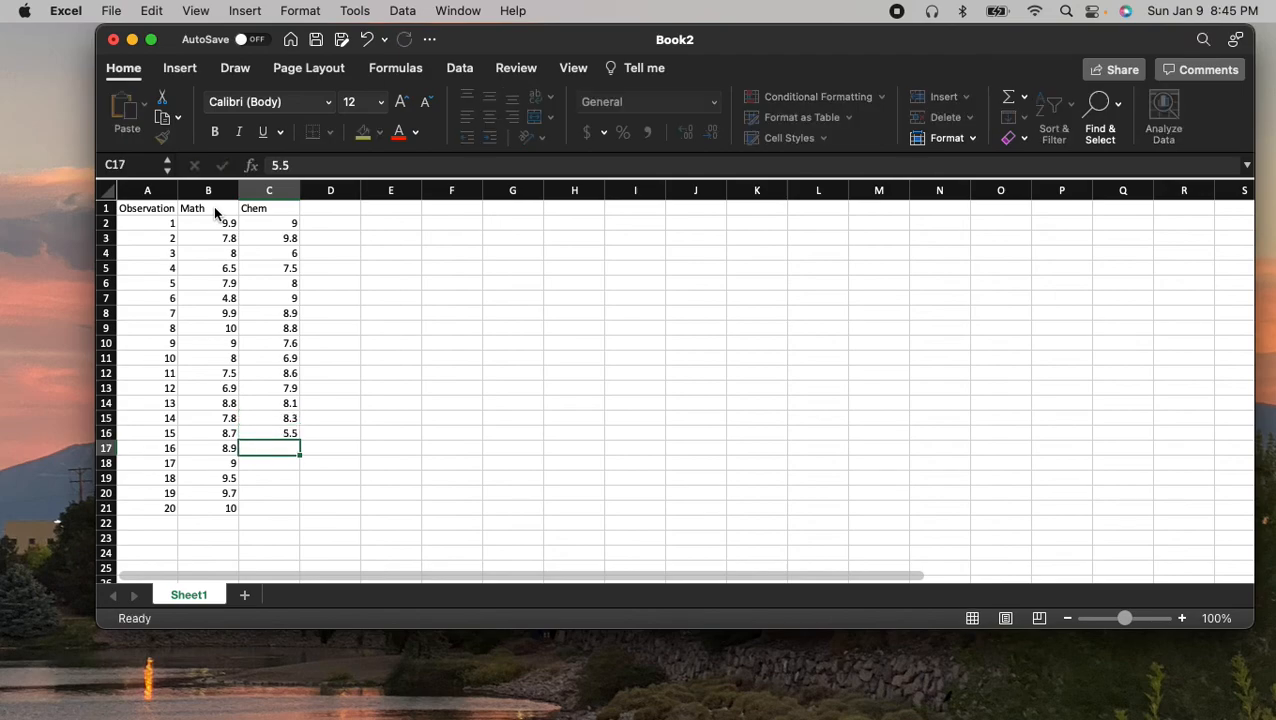
Enter the Chem scores 9, 10, 10, 8.8 and 8.7 in C17:C21
type("9")
key("Return")
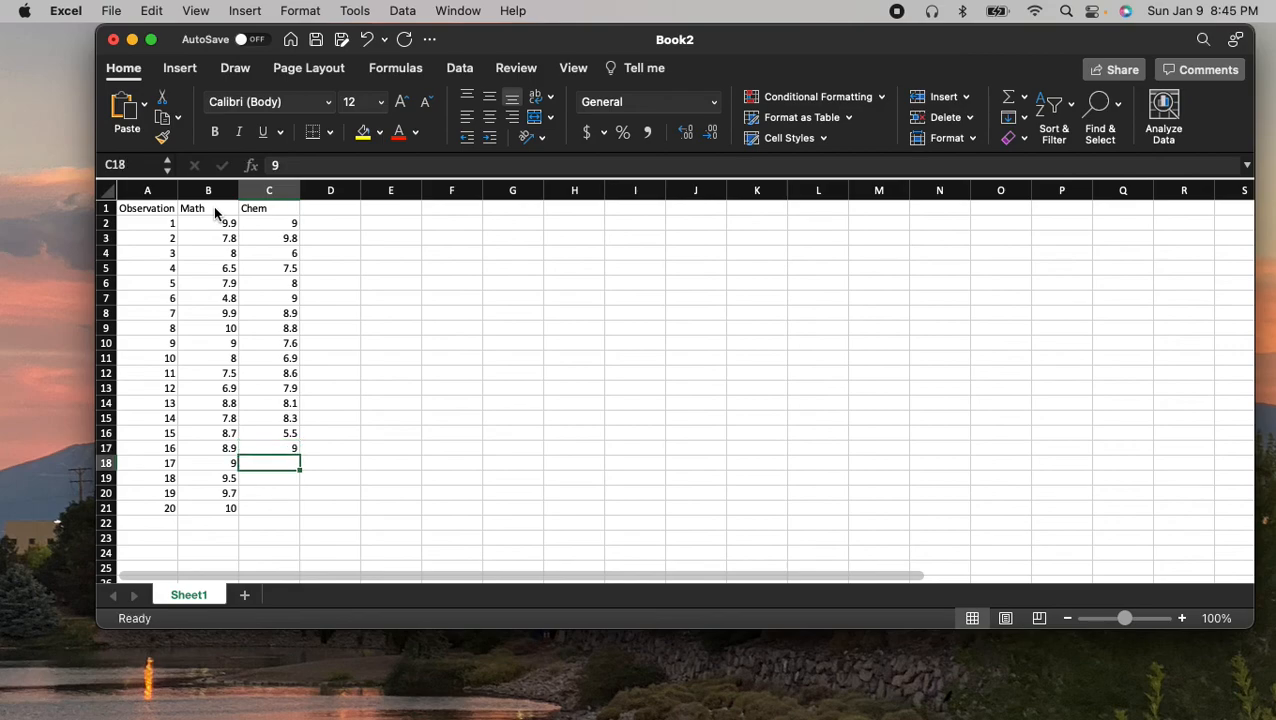
type("10")
key("Return")
type("10")
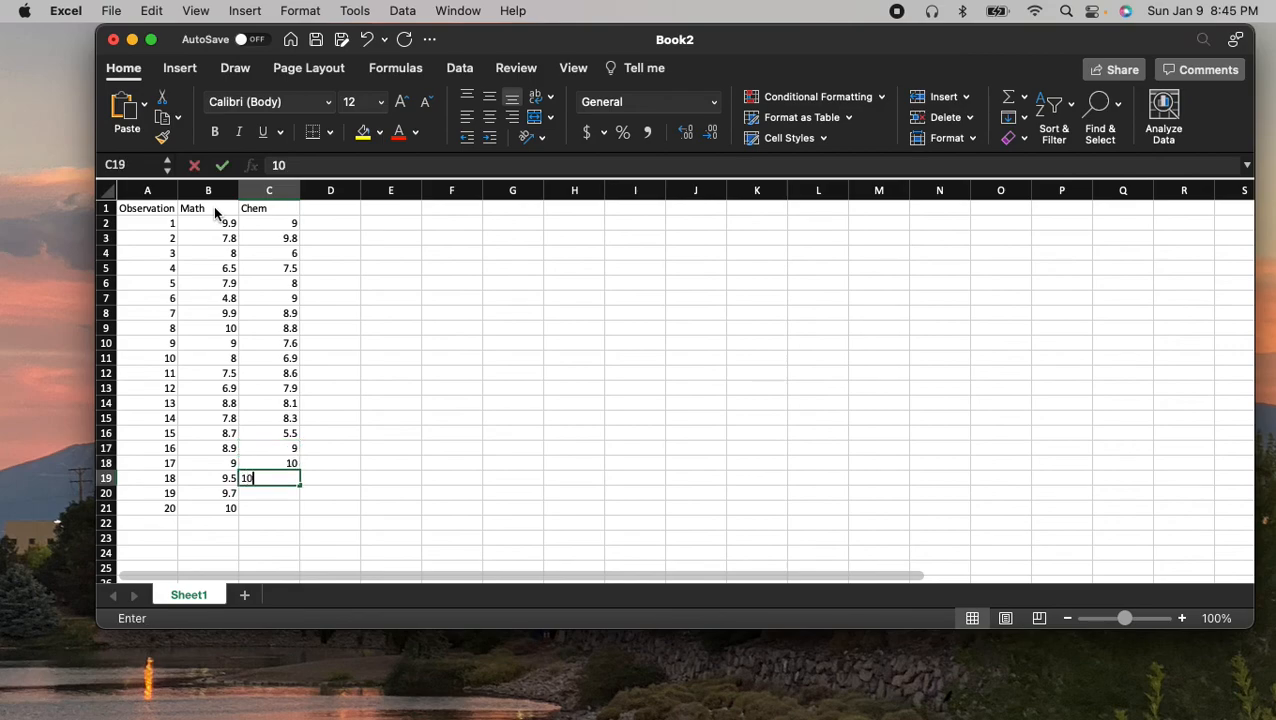
key("Return")
type("8.85")
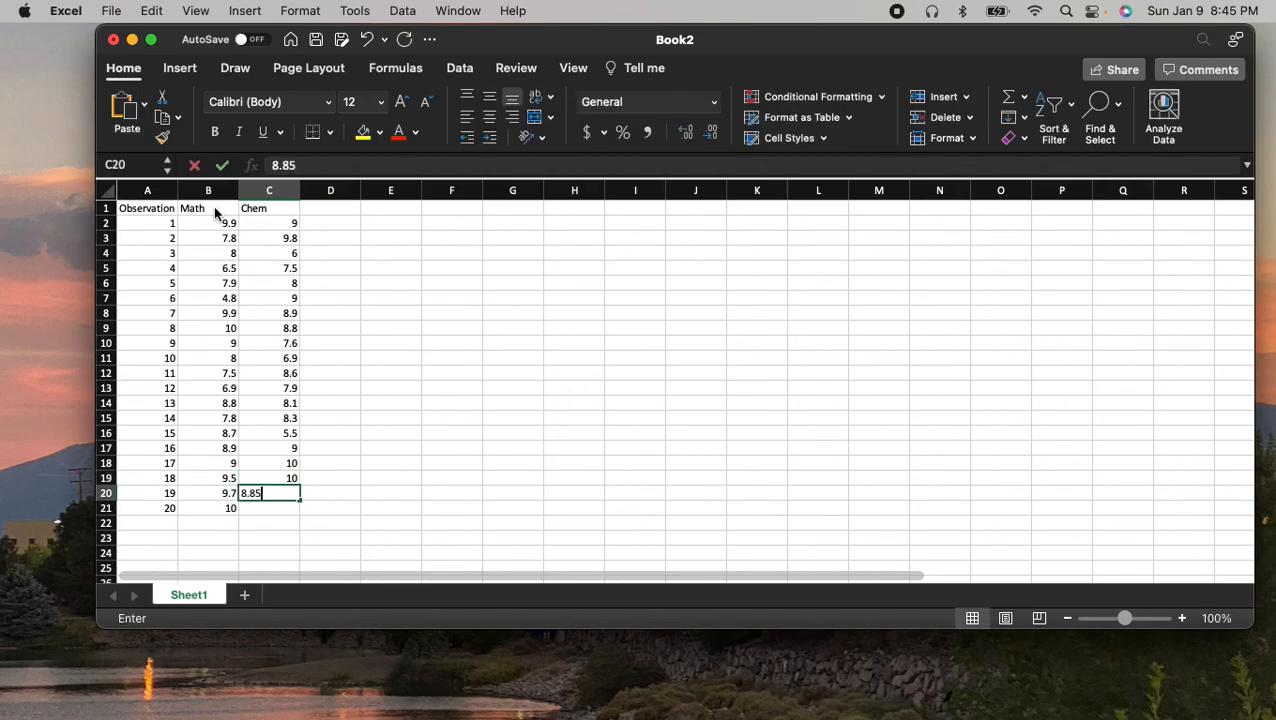
key("Return")
key("Up")
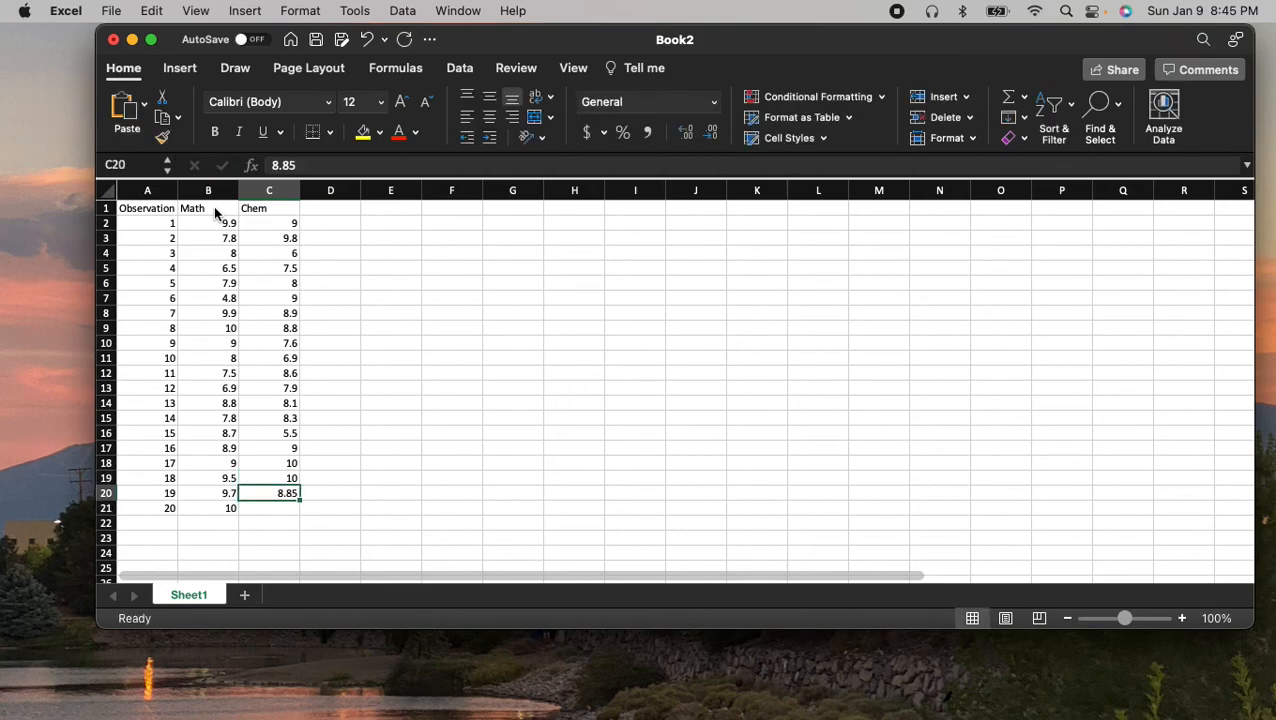
type("8.8")
key("Return")
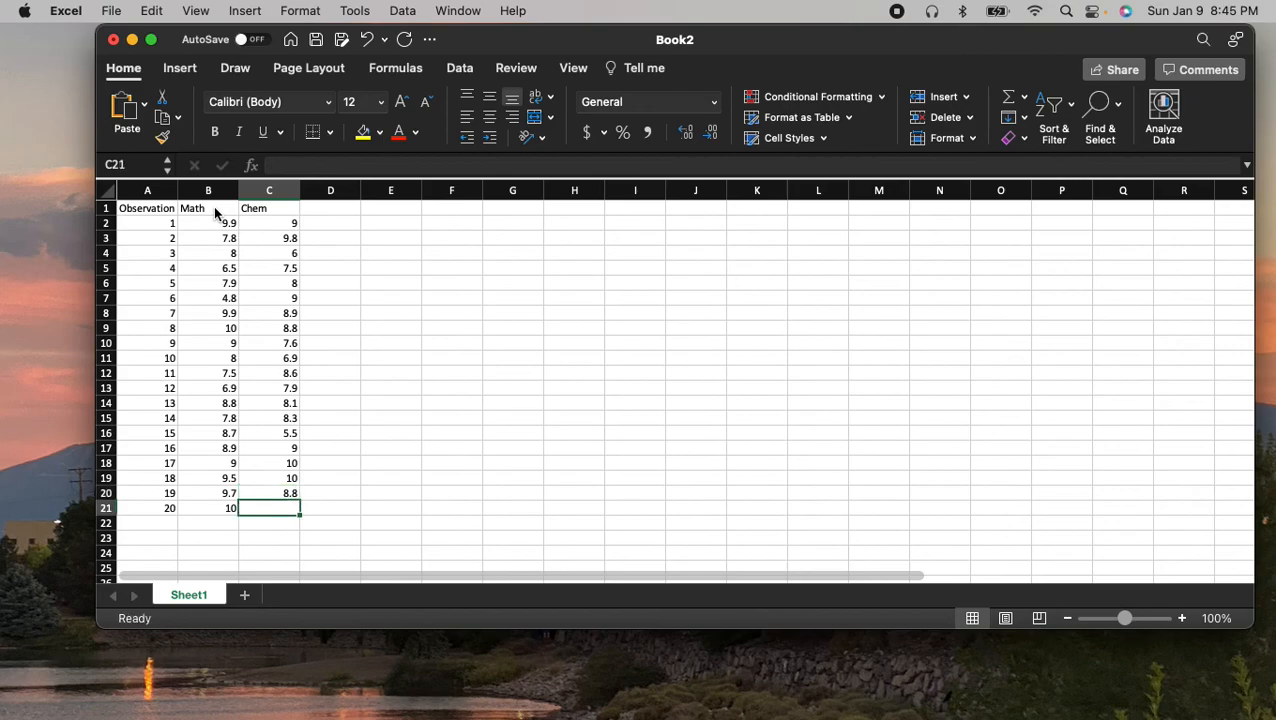
type("8.7")
key("Return")
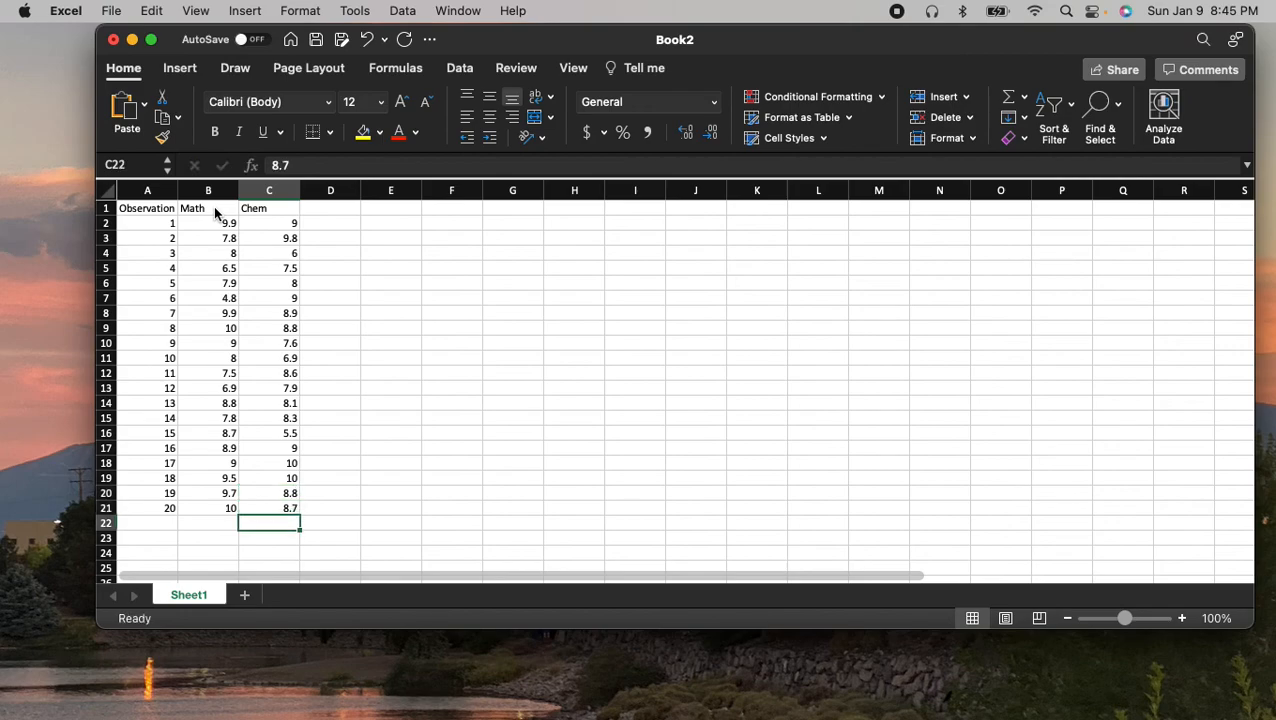
Label cell A22, below the observation numbers, as Mean
left_click_drag(982, 52, 976, 51)
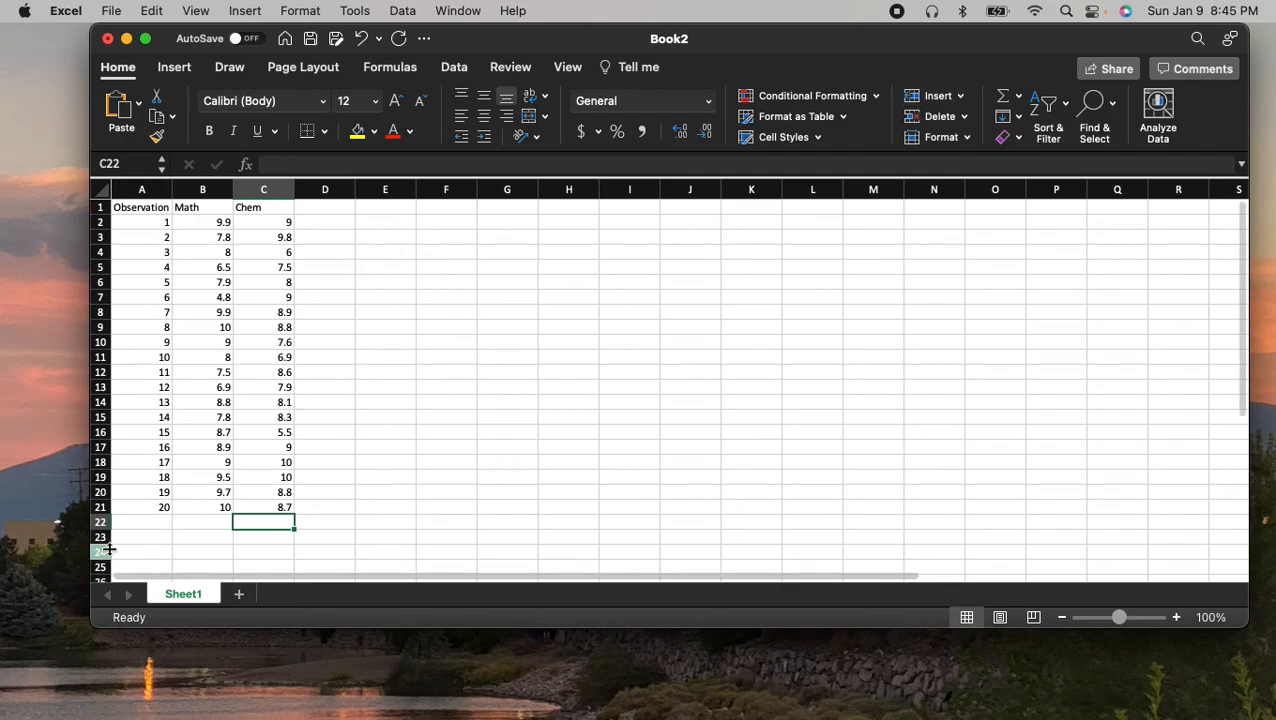
left_click(137, 522)
type("Mean")
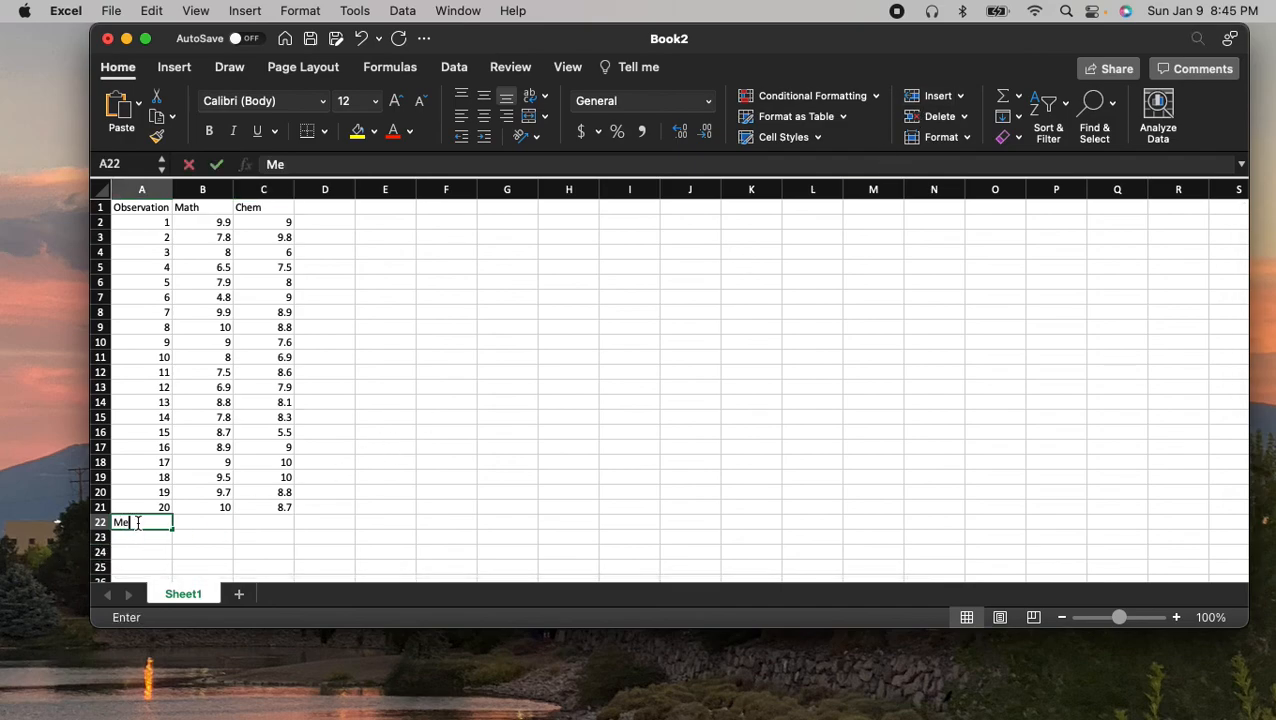
key("Tab")
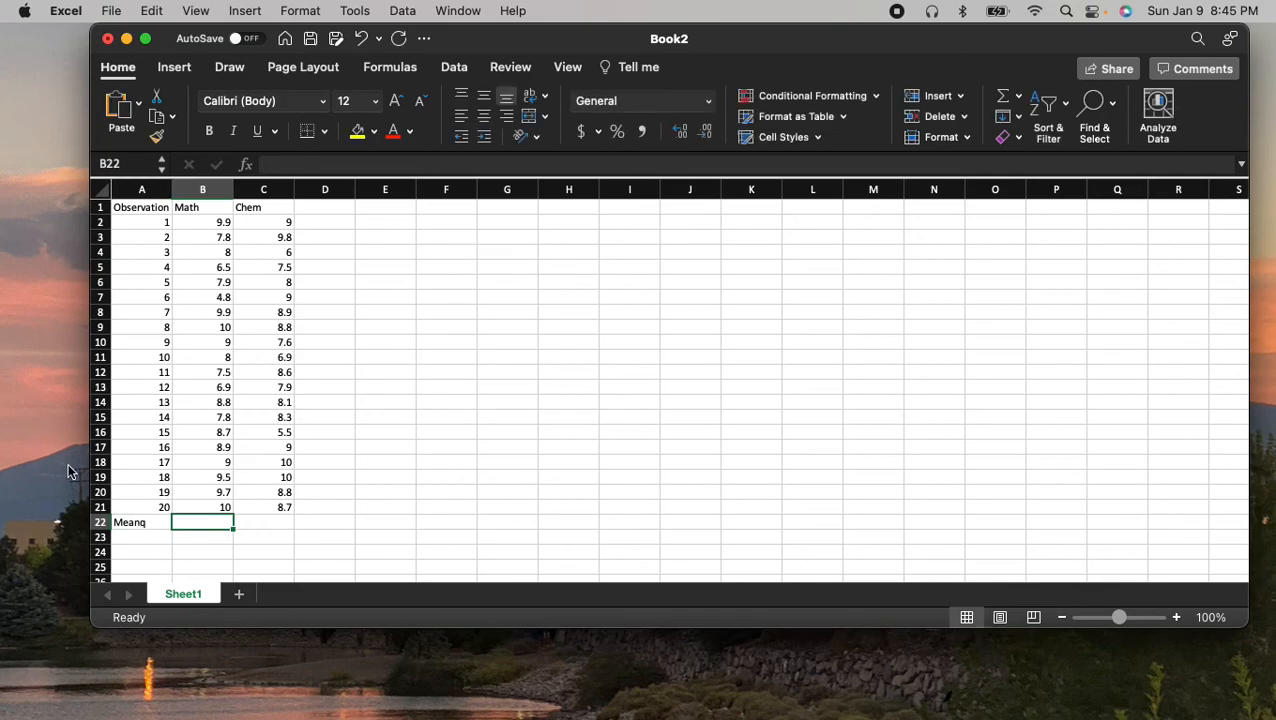
double_click(157, 523)
type("q")
key("BackSpace")
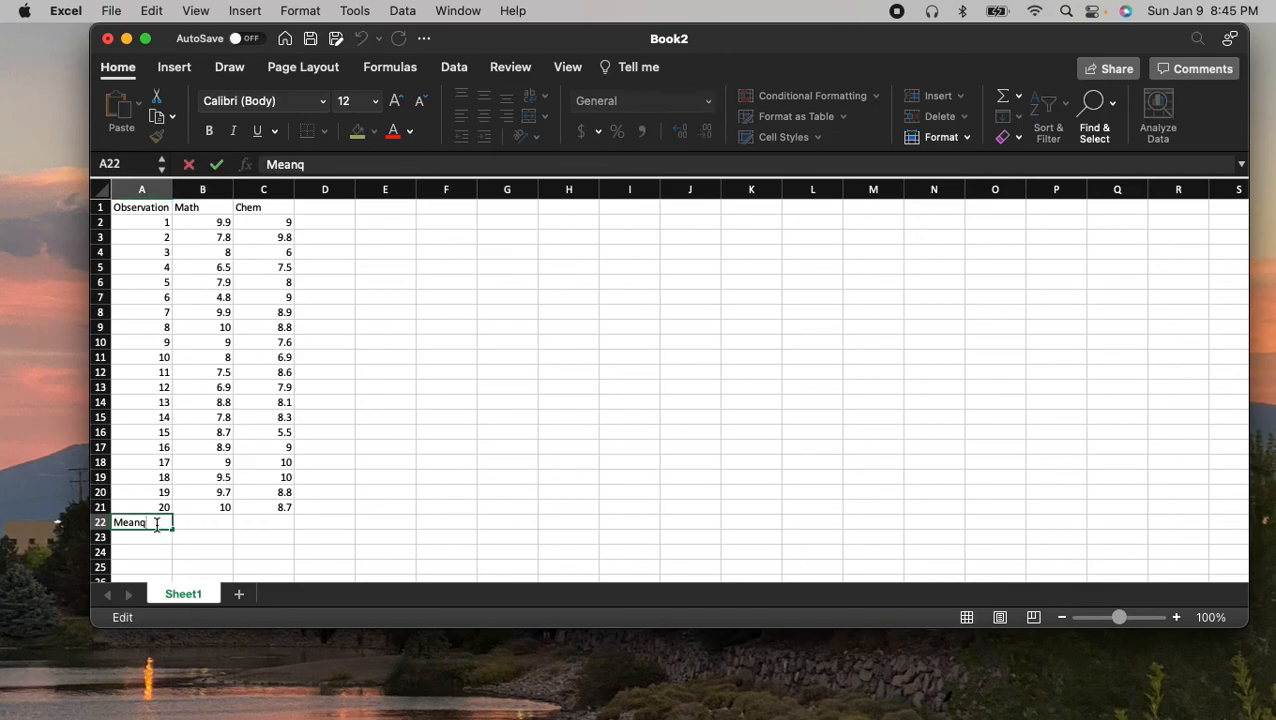
key("Tab")
type("=")
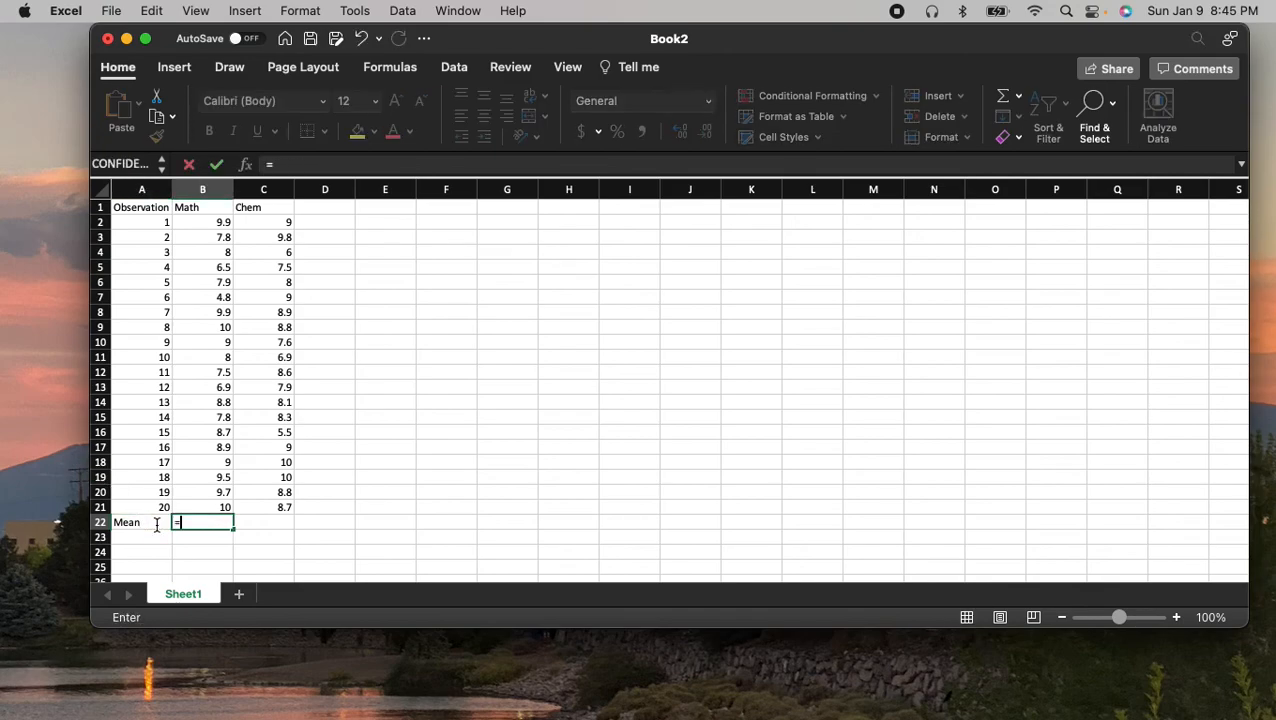
type("ave")
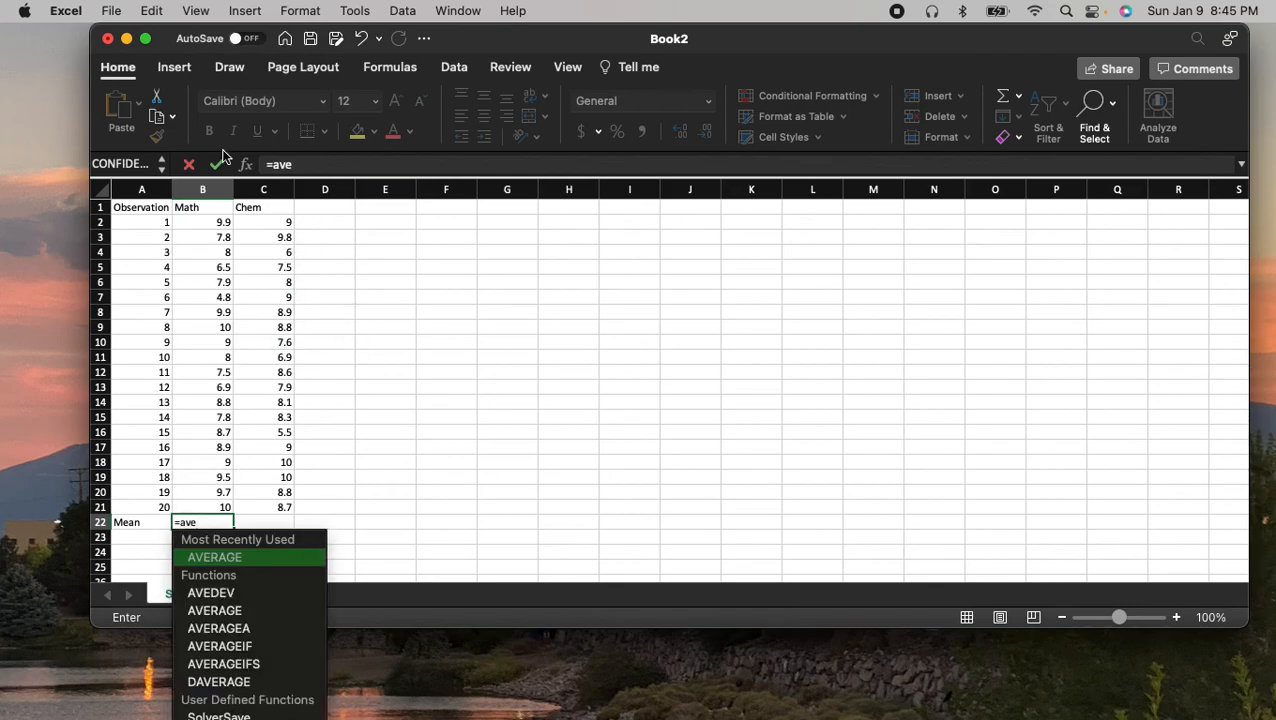
left_click_drag(222, 224, 218, 503)
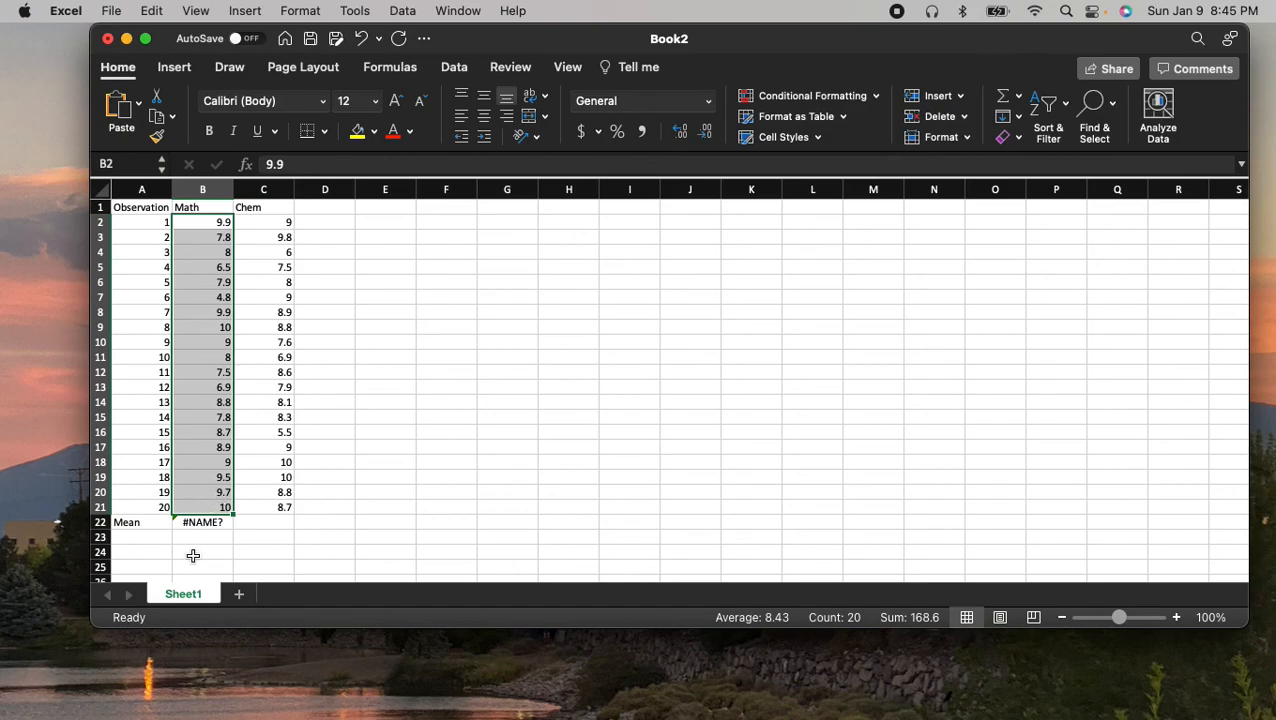
left_click(208, 526)
key("BackSpace")
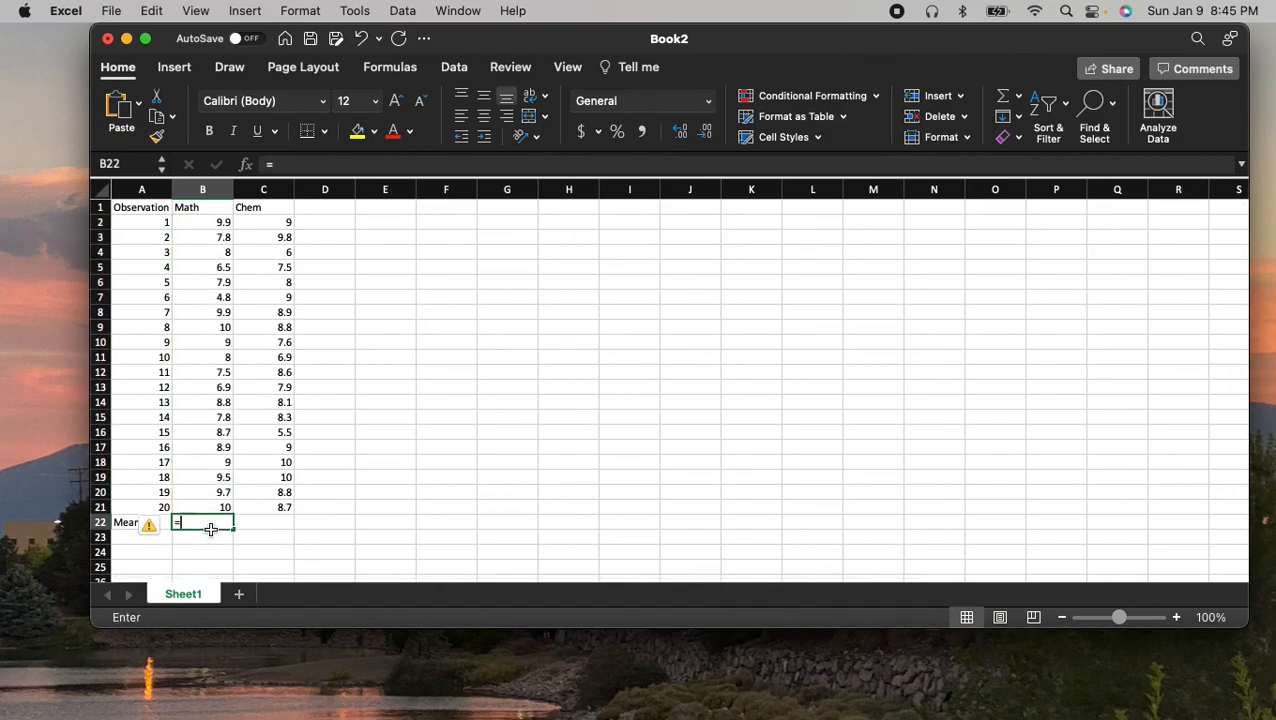
Calculate the Math mean in B22 with AVERAGE over B2:B21, and fill the formula across to C22 for Chem
type("=ave")
key("Tab")
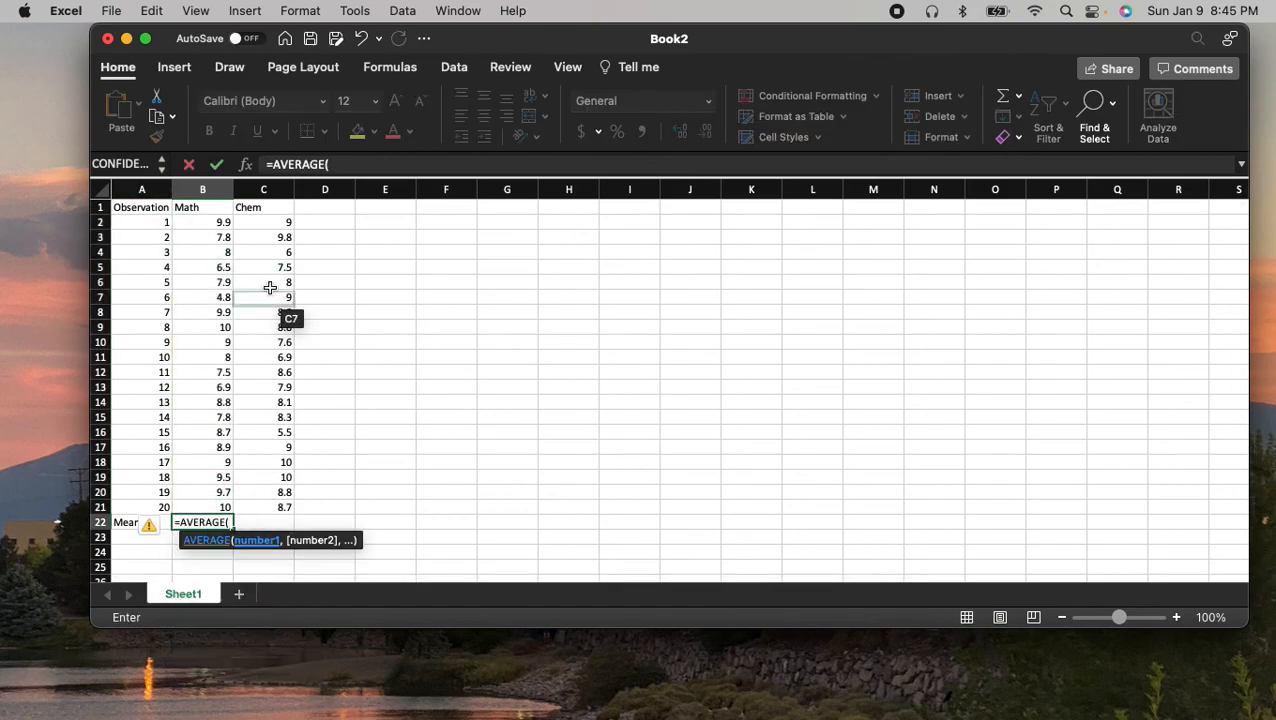
left_click_drag(210, 222, 224, 512)
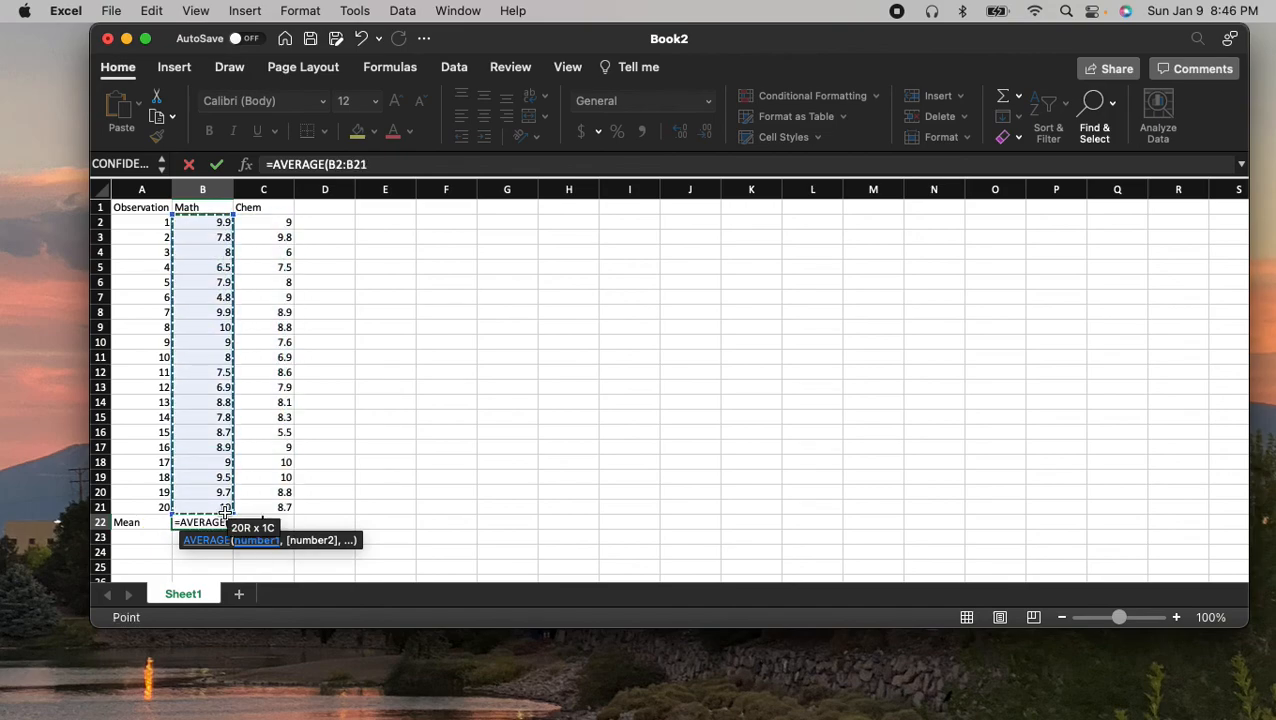
key("Return")
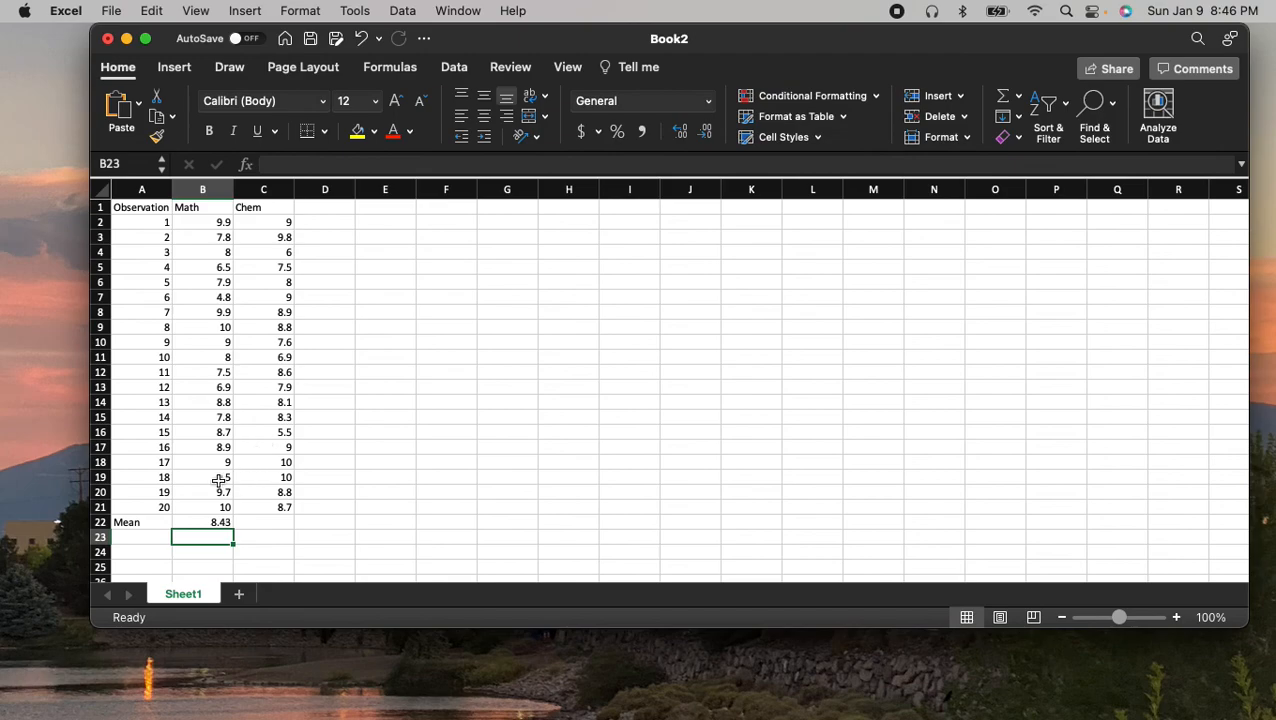
left_click(218, 523)
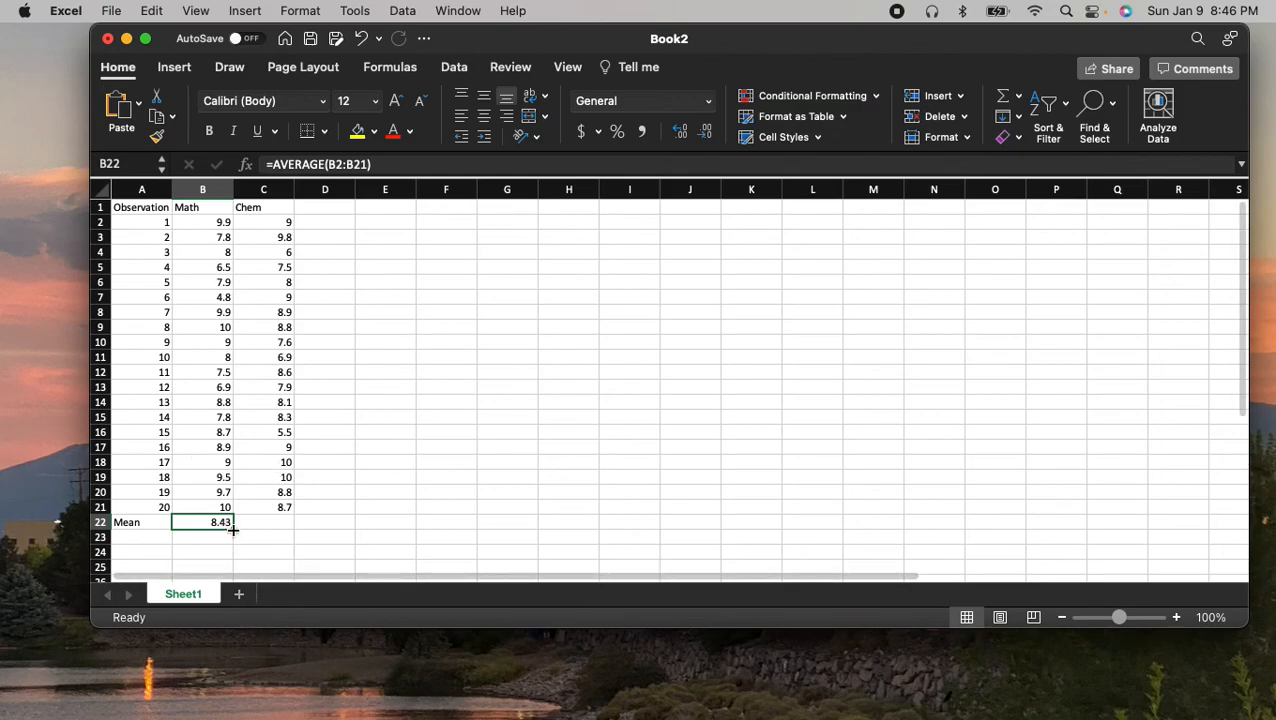
left_click_drag(233, 527, 290, 524)
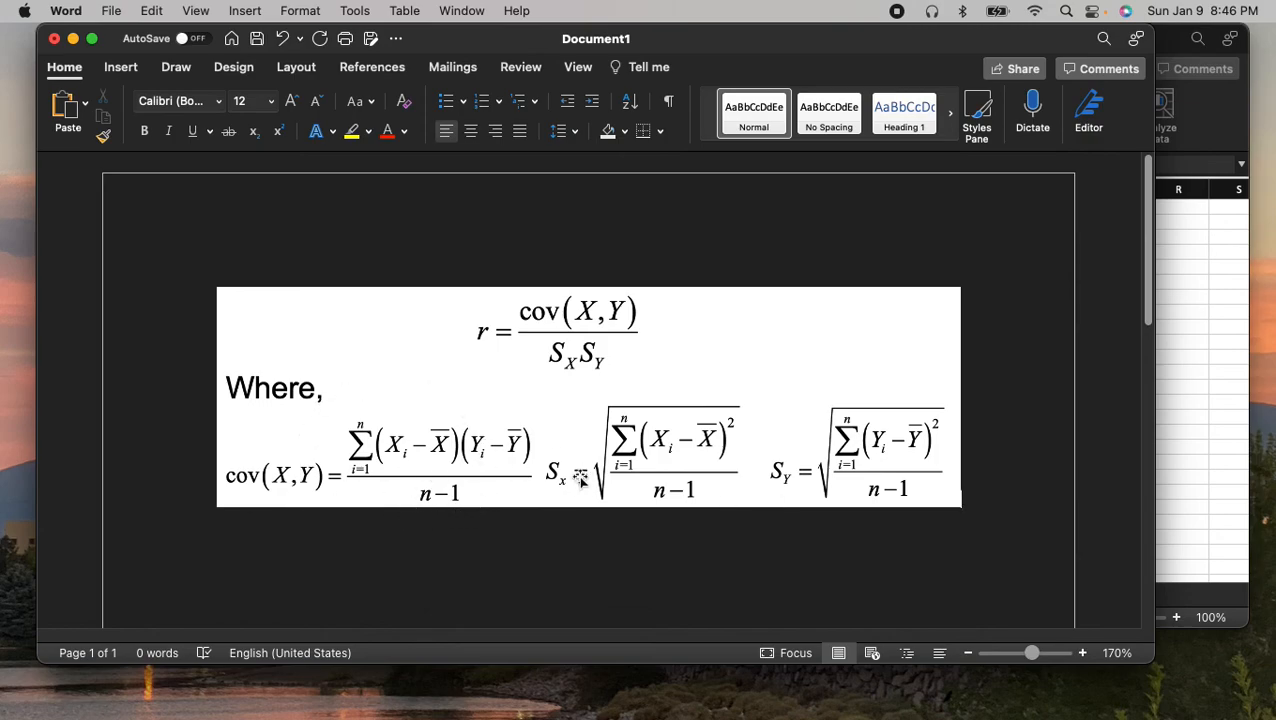
Switch from the Word formula sheet back to the Excel workbook and enter the centered header X-X in E1
left_click_drag(792, 57, 0, 385)
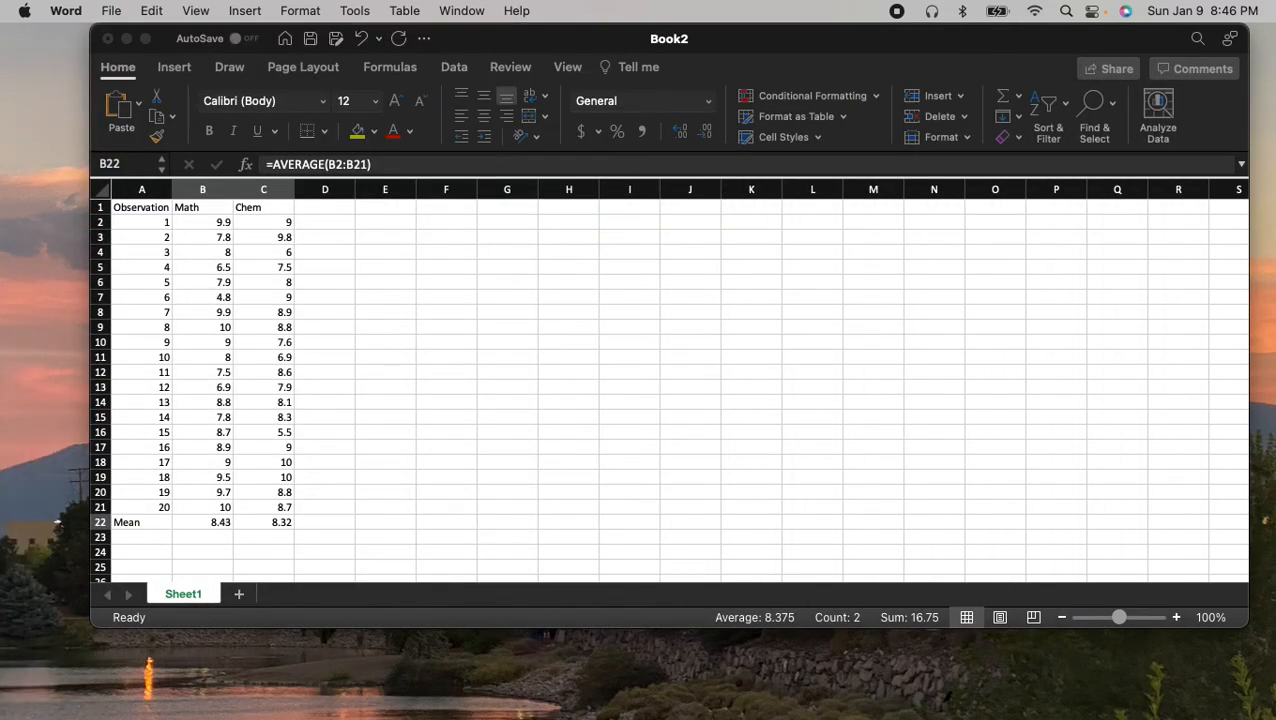
left_click(374, 209)
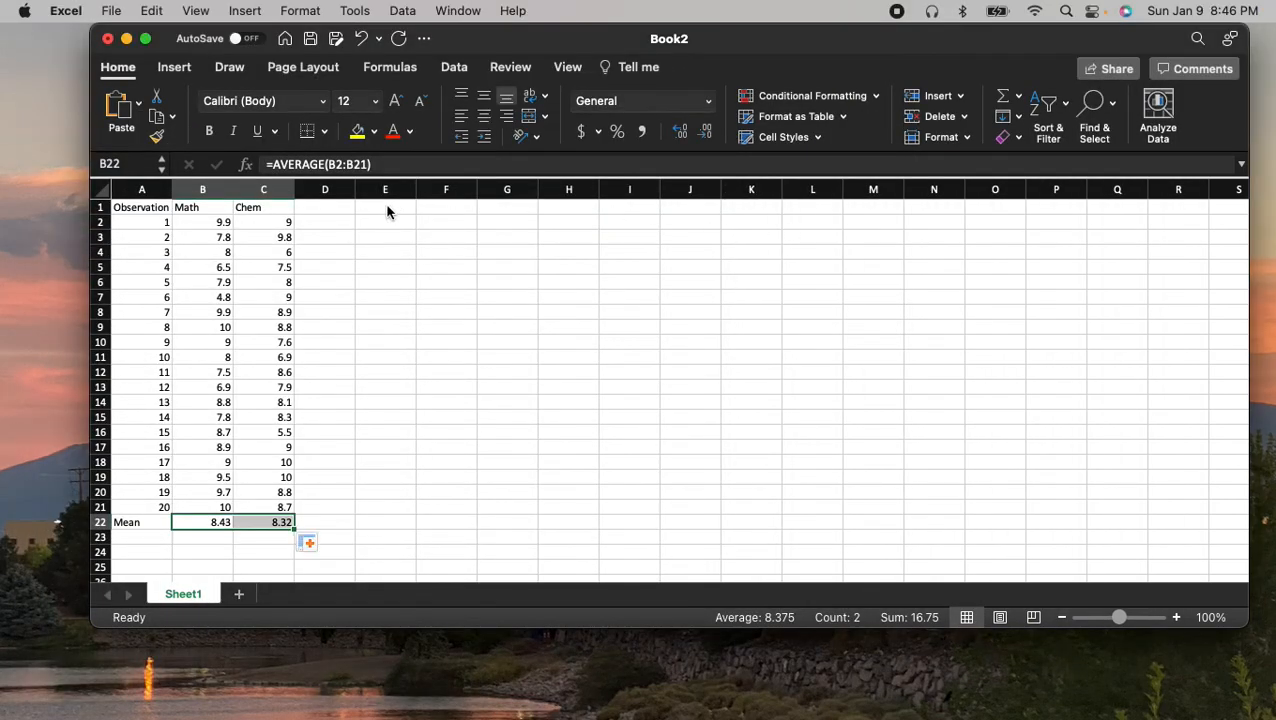
left_click(383, 208)
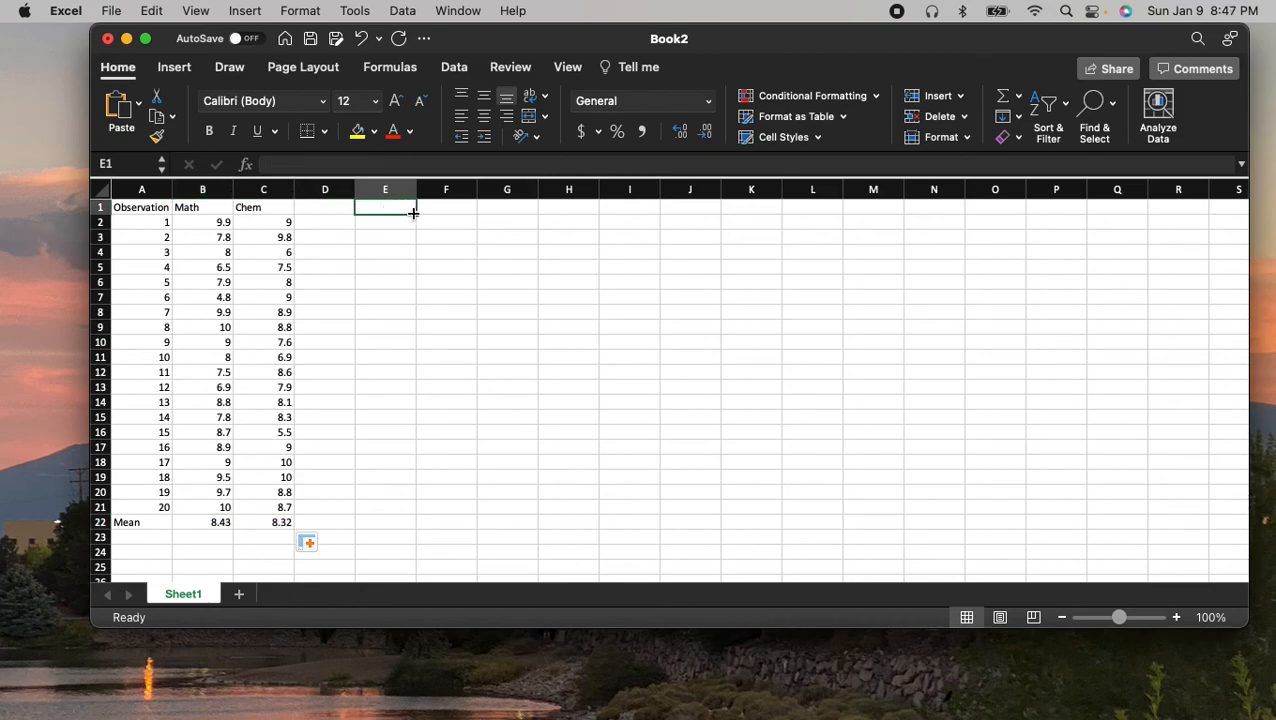
left_click(483, 118)
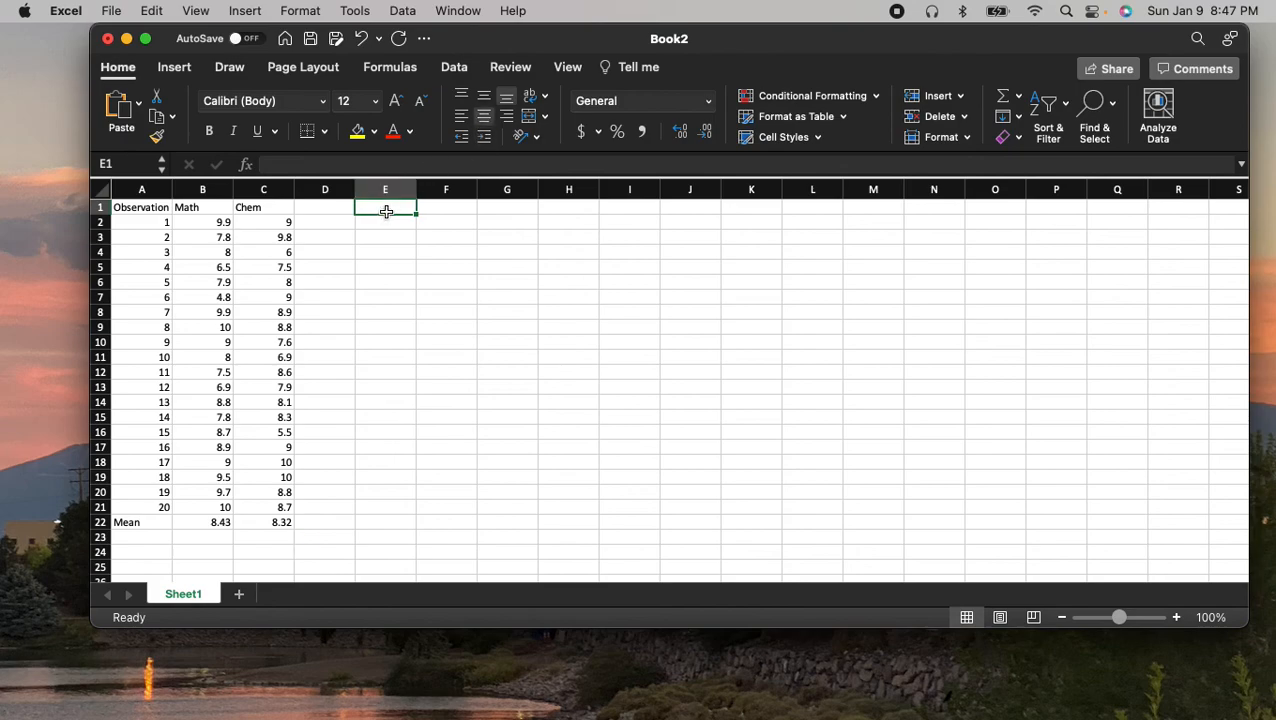
type("X-x")
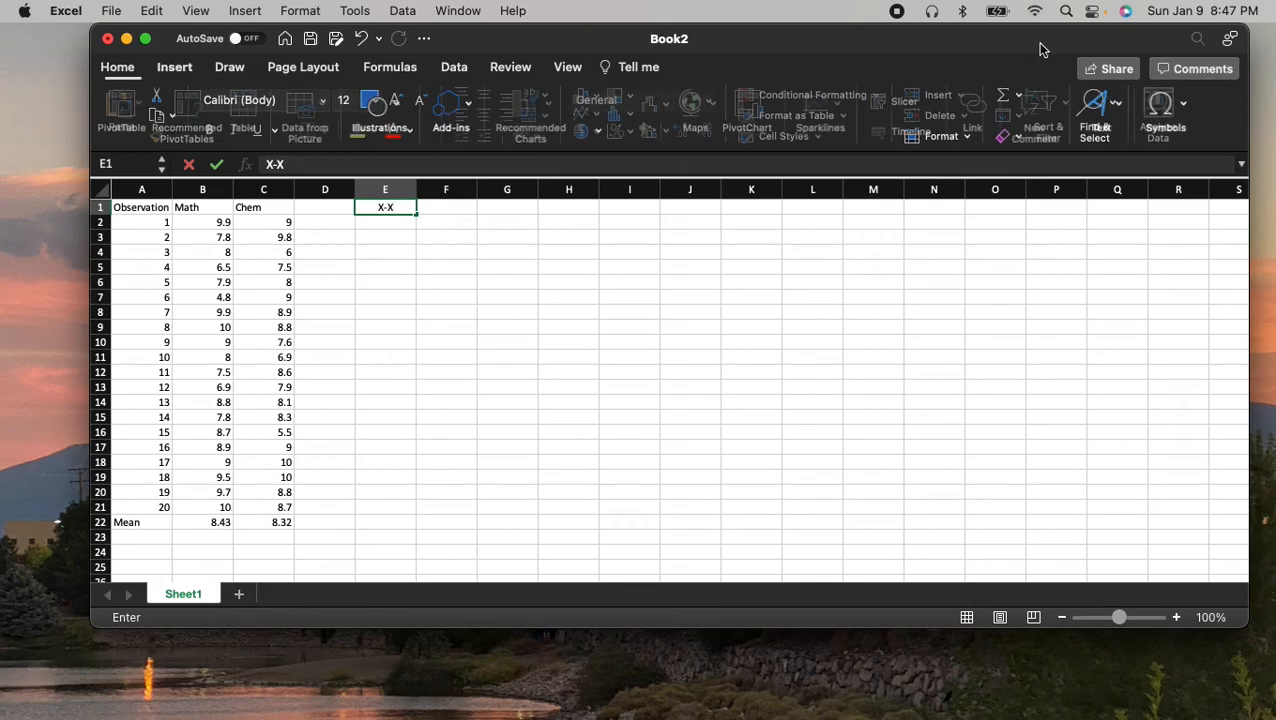
Add an overbar symbol to the second X in E1 so the header reads X-X̄
left_click(1170, 105)
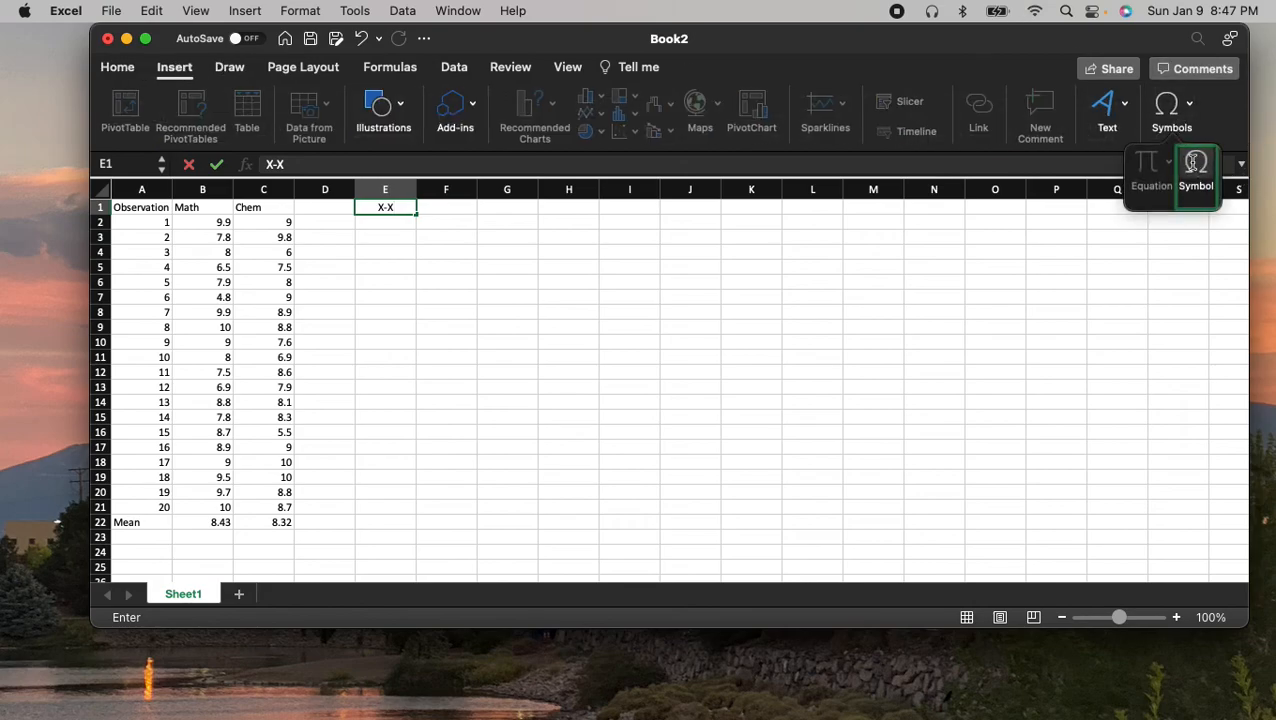
left_click(1192, 163)
left_click_drag(860, 299, 2, 260)
left_click(393, 205)
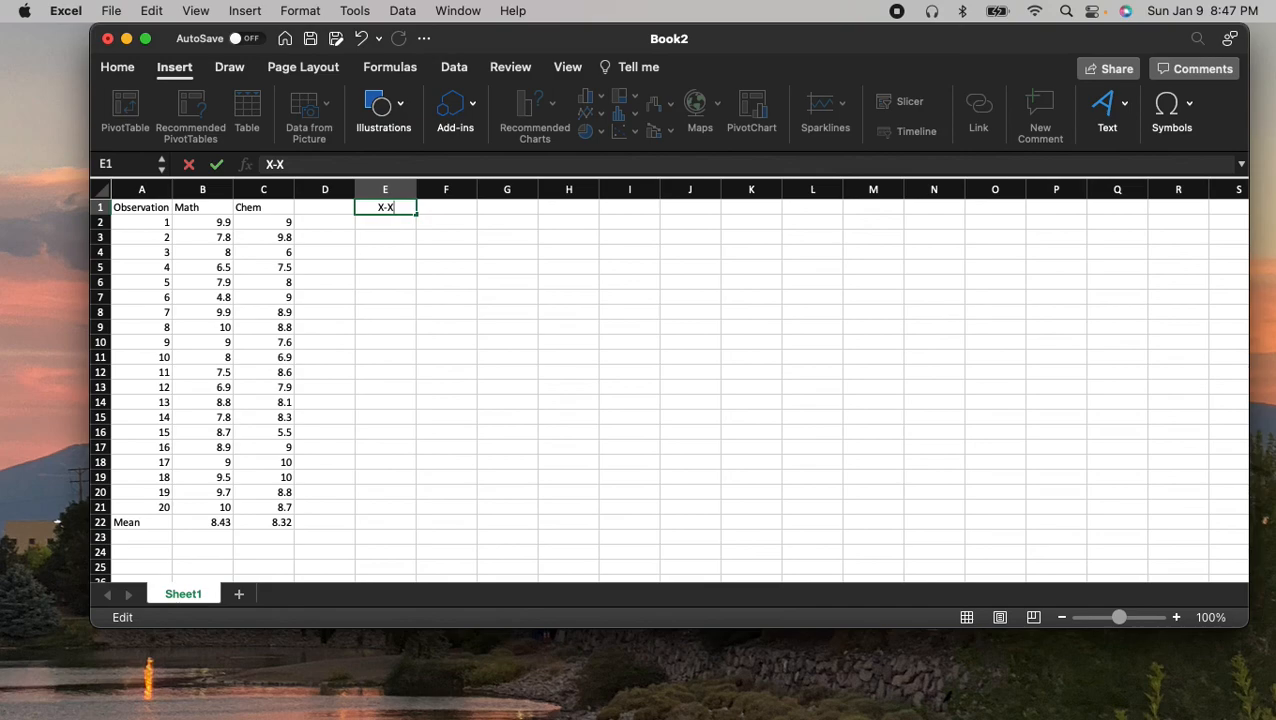
key("Return")
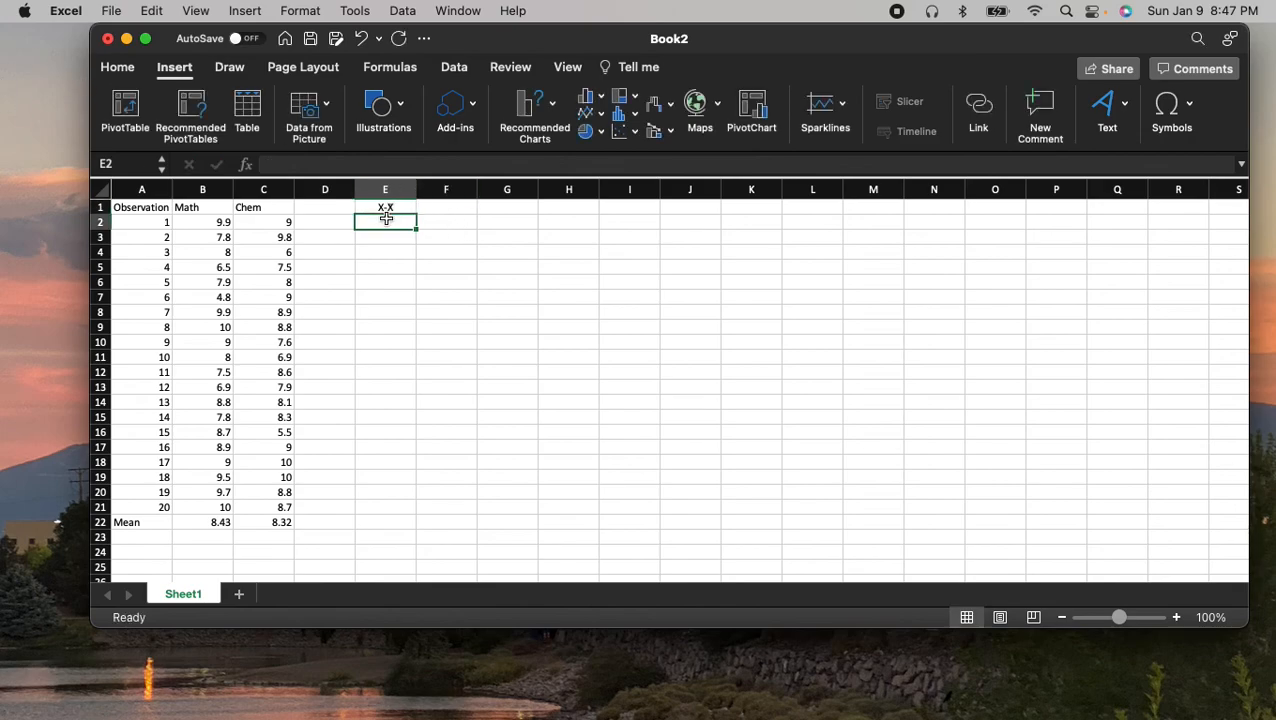
Calculate each Math score's deviation from the mean with =B2-$B$22 in E2, filled down to E21
type("=")
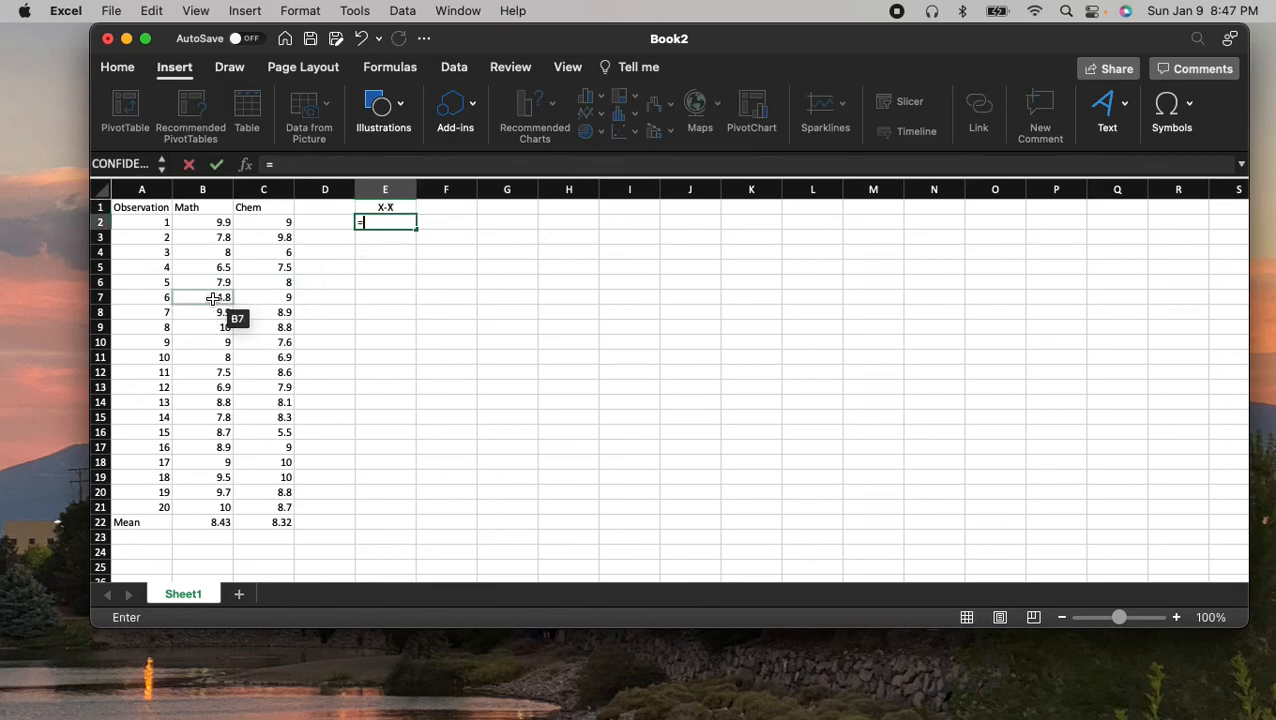
left_click(226, 222)
type("-")
left_click(219, 524)
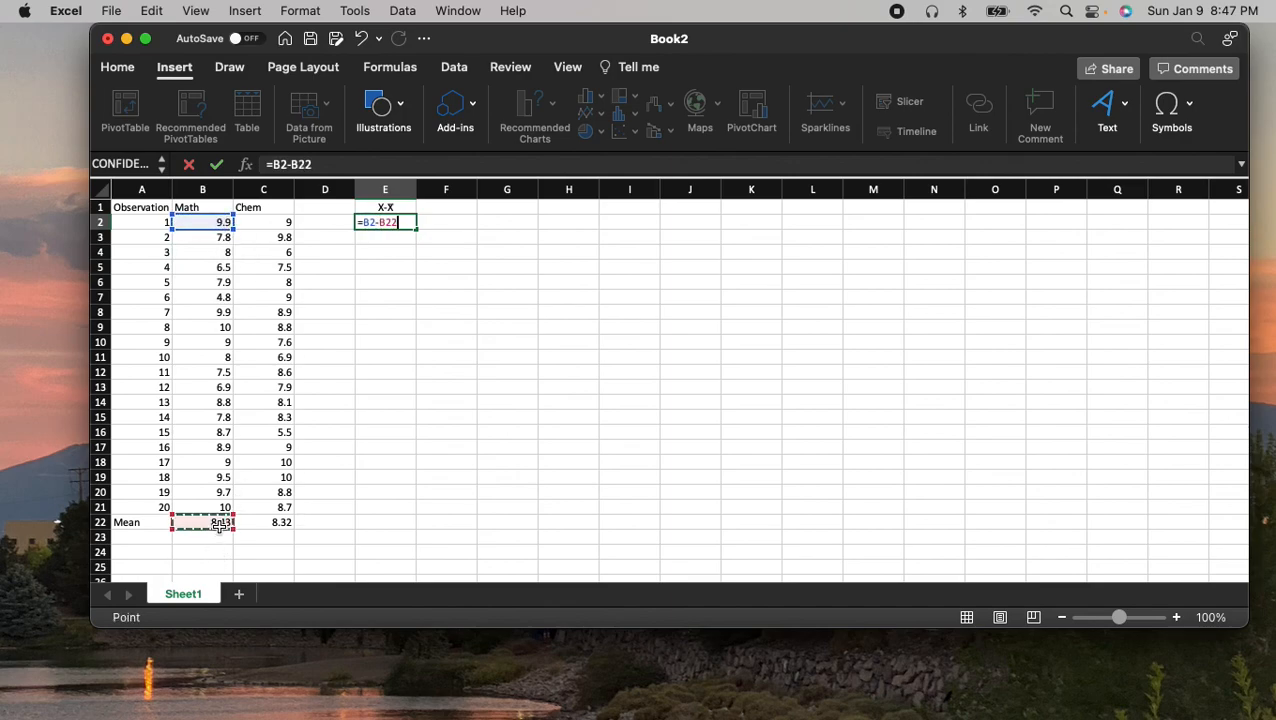
left_click(377, 223)
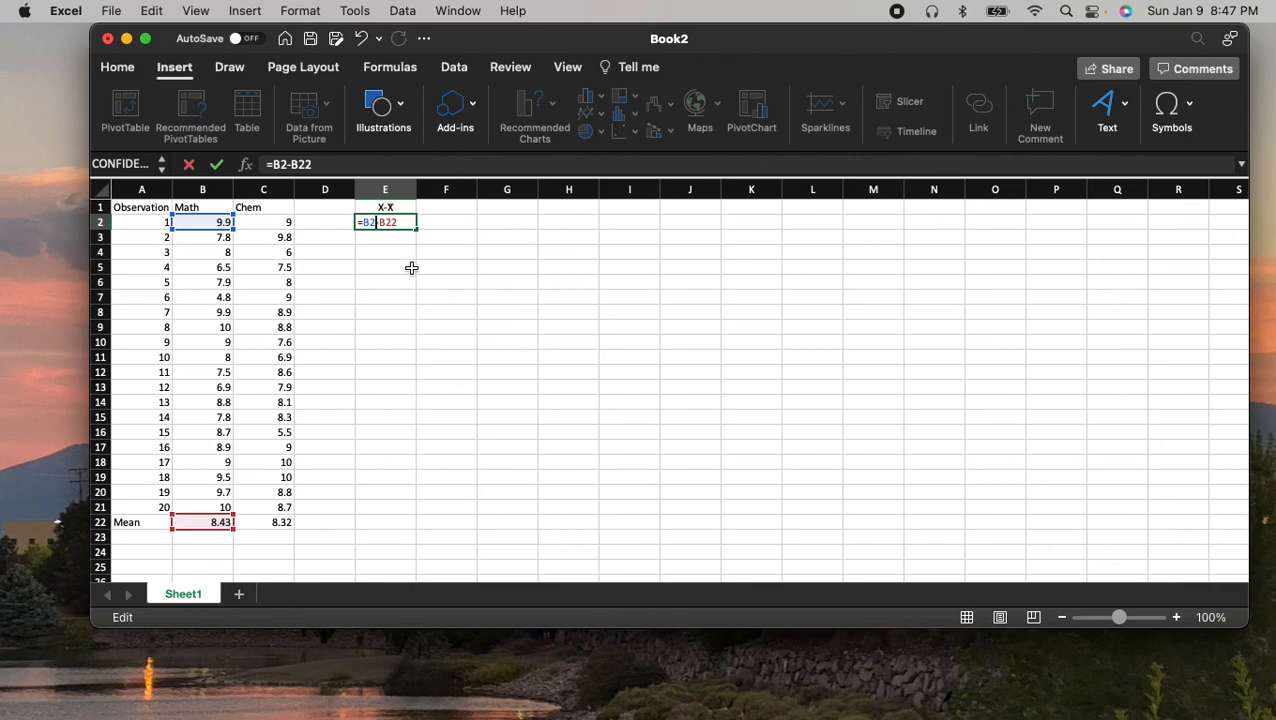
type("$B$")
key("Return")
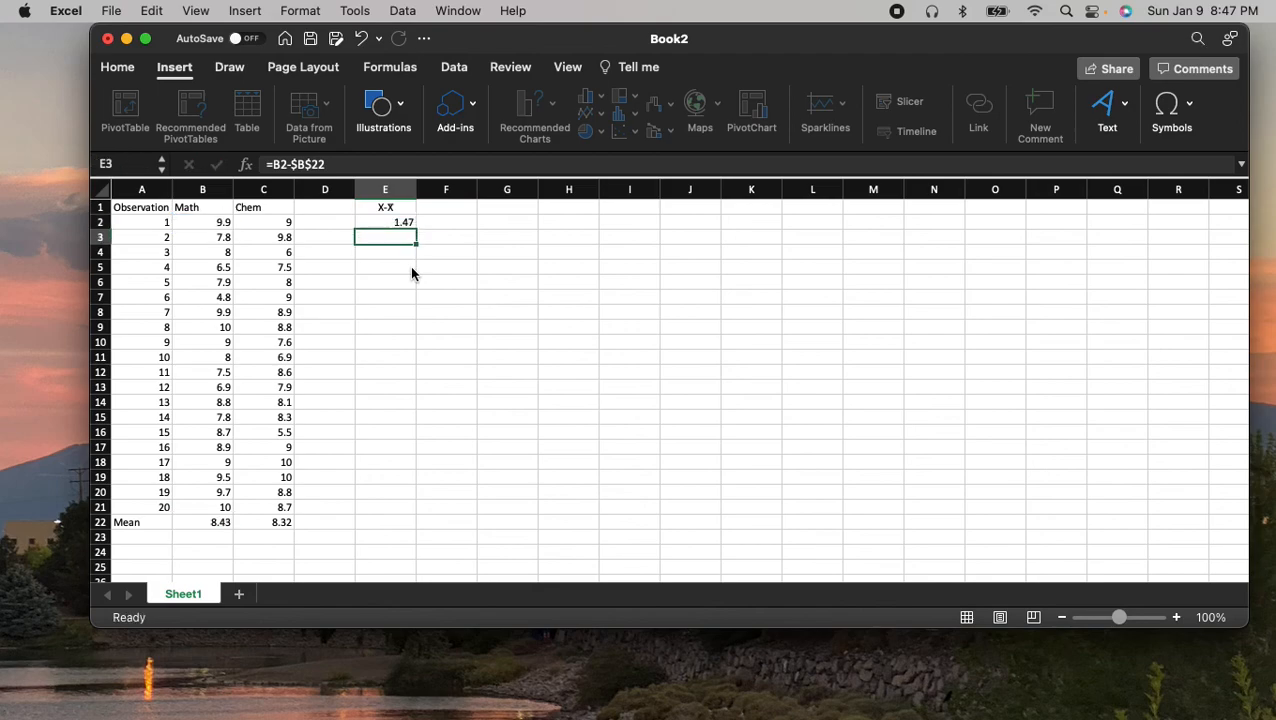
left_click(410, 222)
left_click_drag(416, 228, 416, 513)
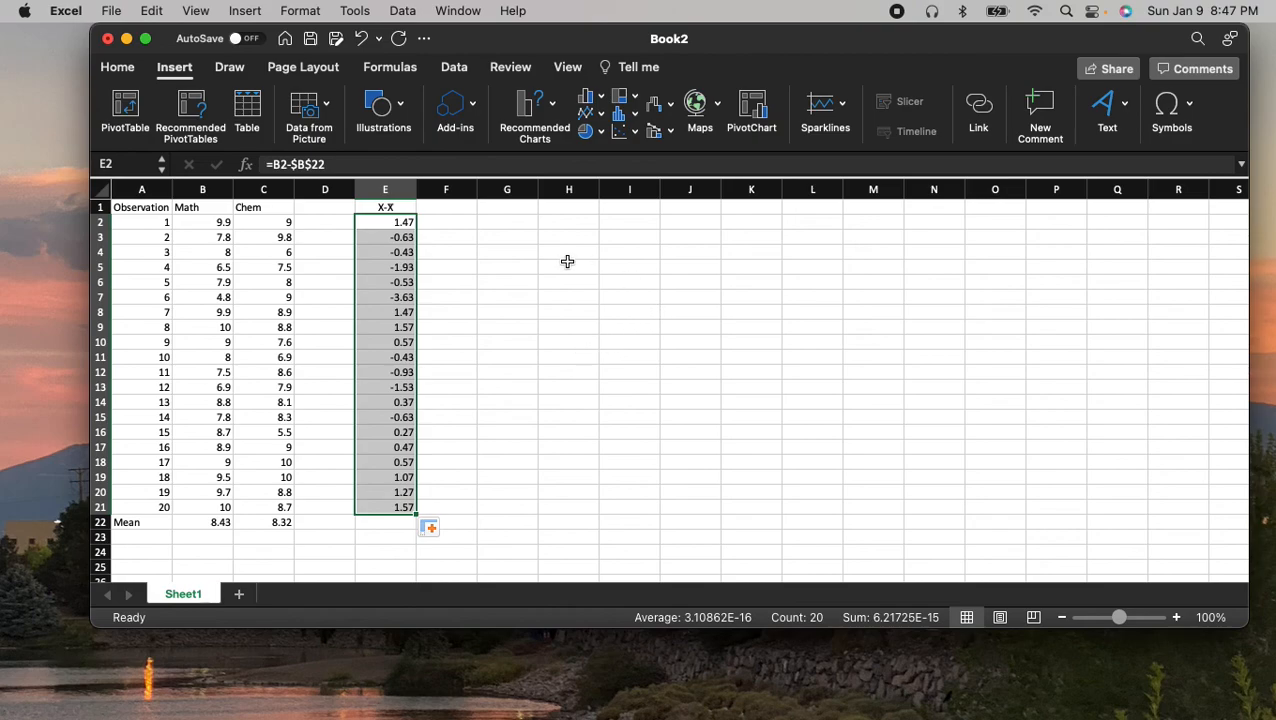
Enter the header Y-Ȳ in F1 and center it in the cell
left_click(445, 206)
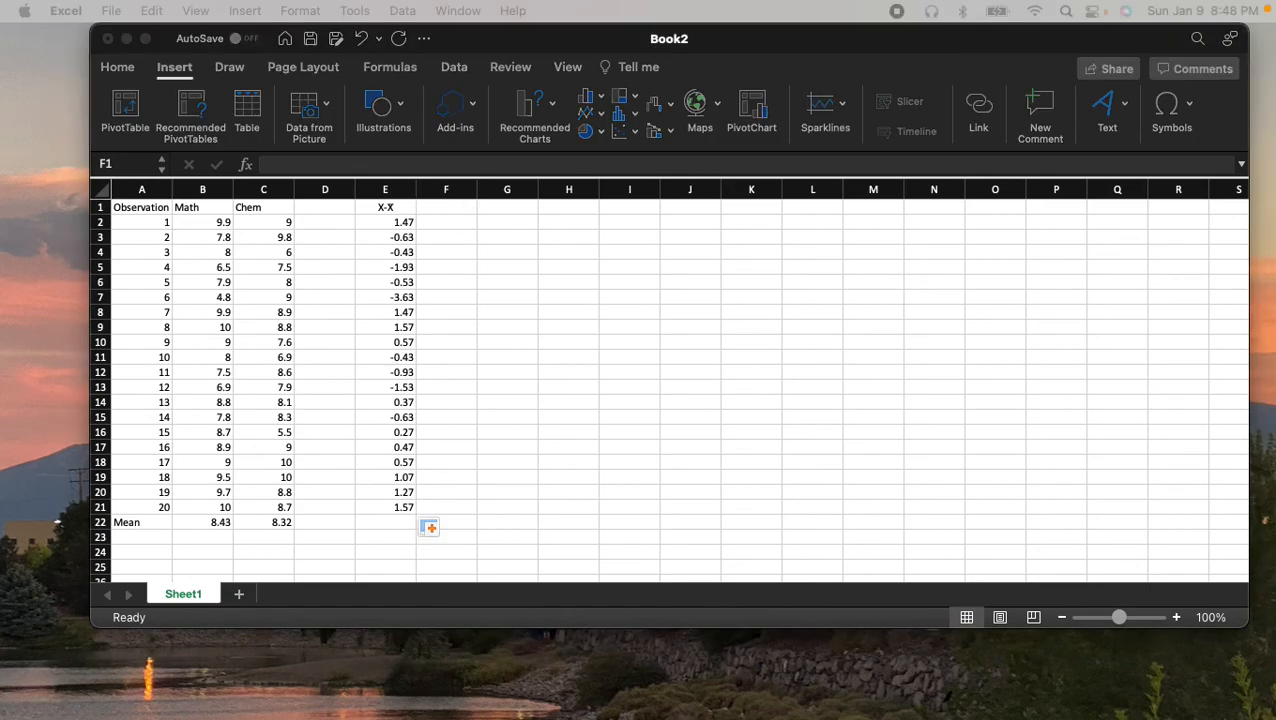
left_click(453, 210)
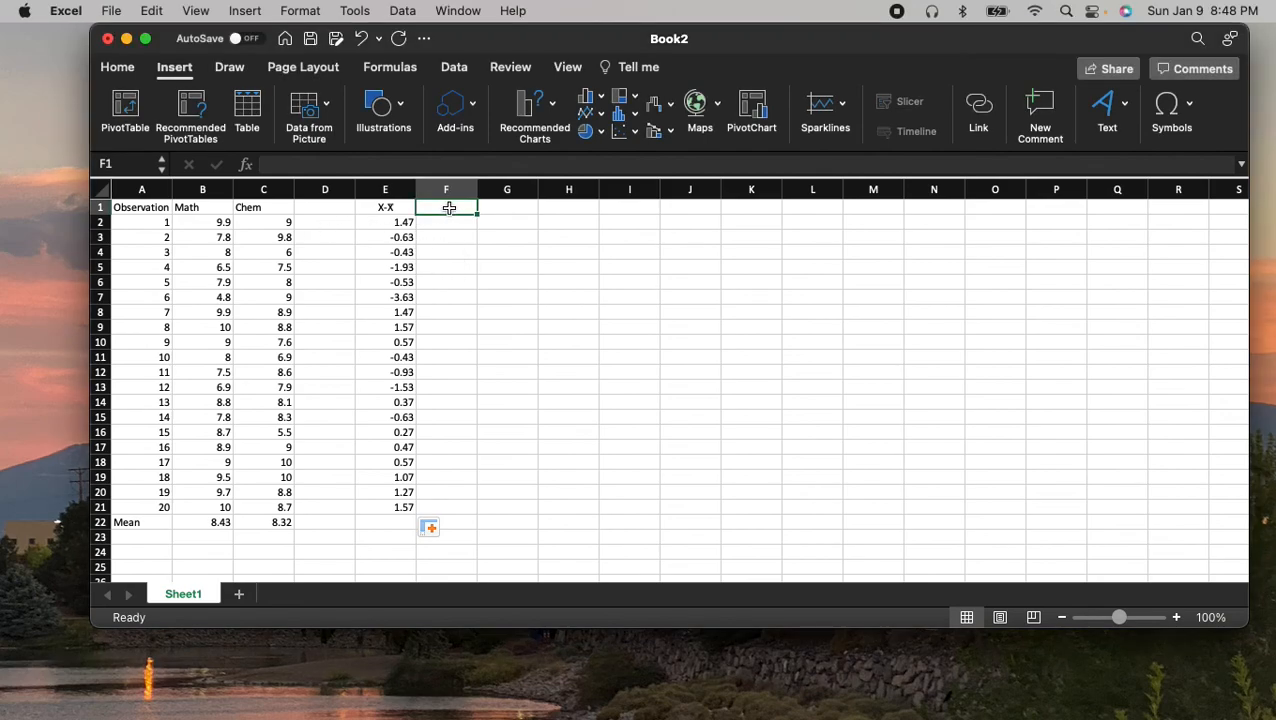
type("Y-Ȳ")
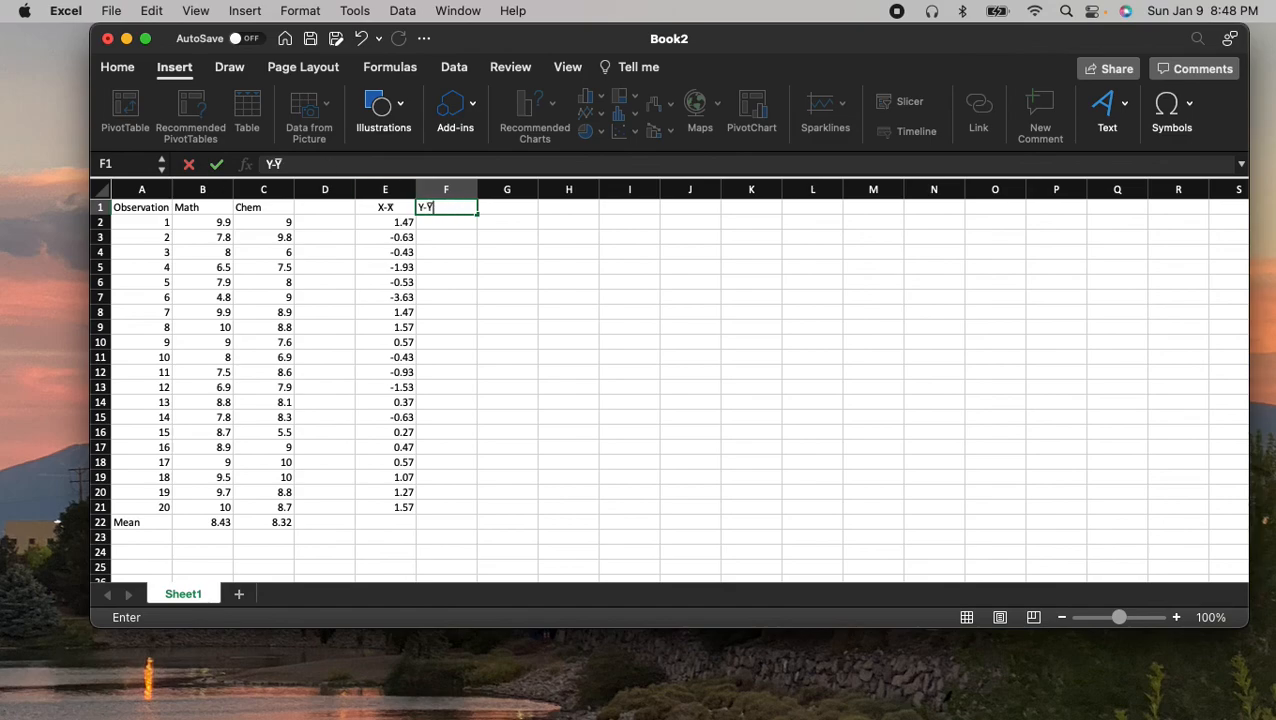
key("Return")
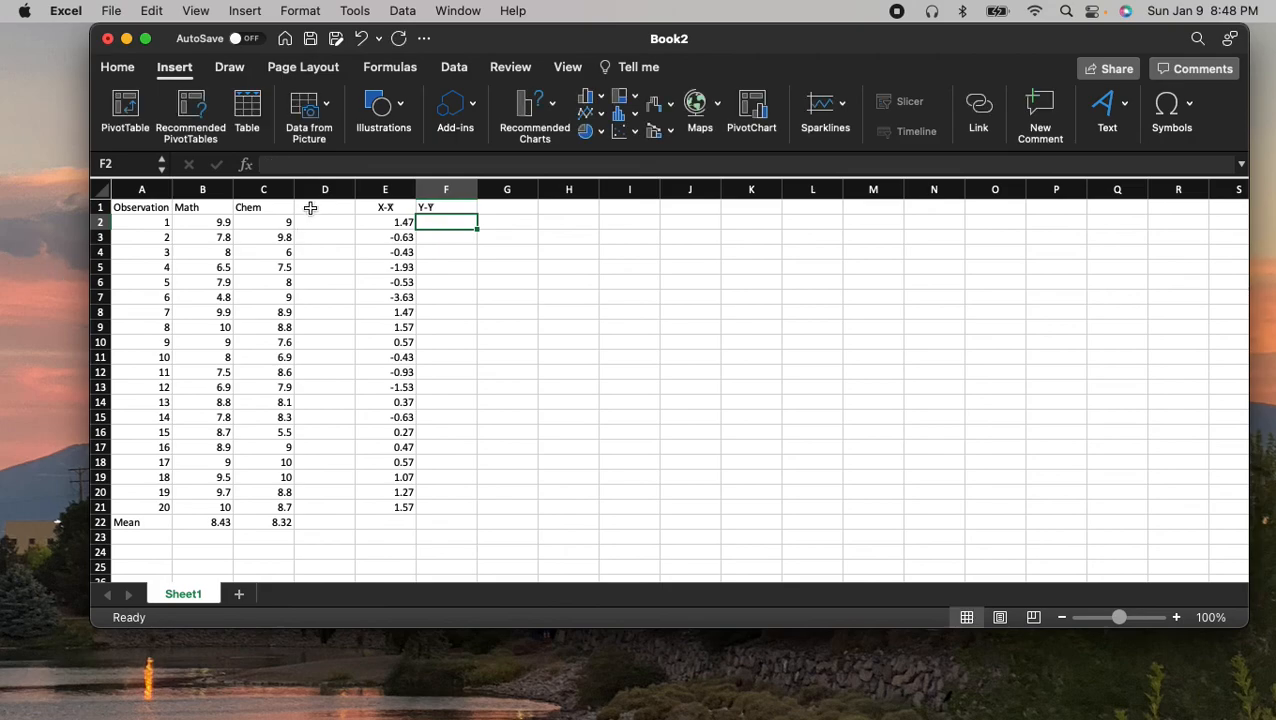
left_click(436, 207)
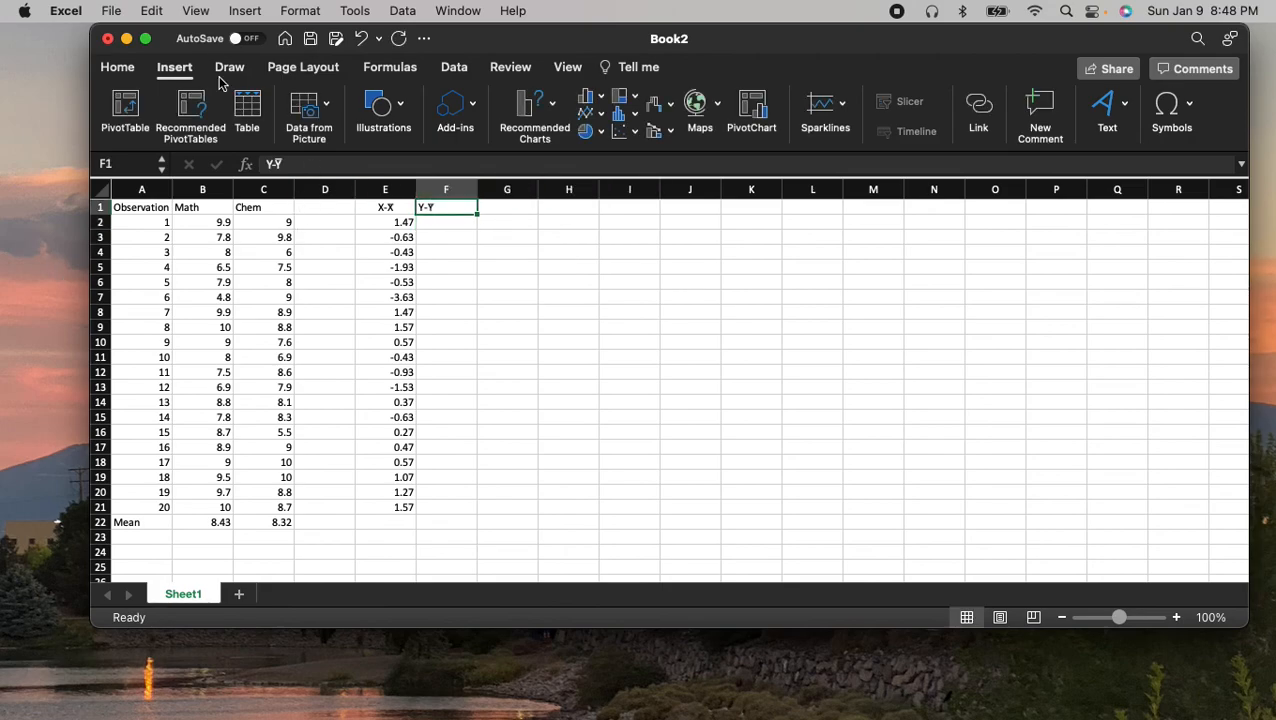
left_click(122, 70)
left_click(487, 117)
Calculate each Chem score's deviation from the mean with =C2-$C$22 in F2, filled down to F21
left_click(445, 222)
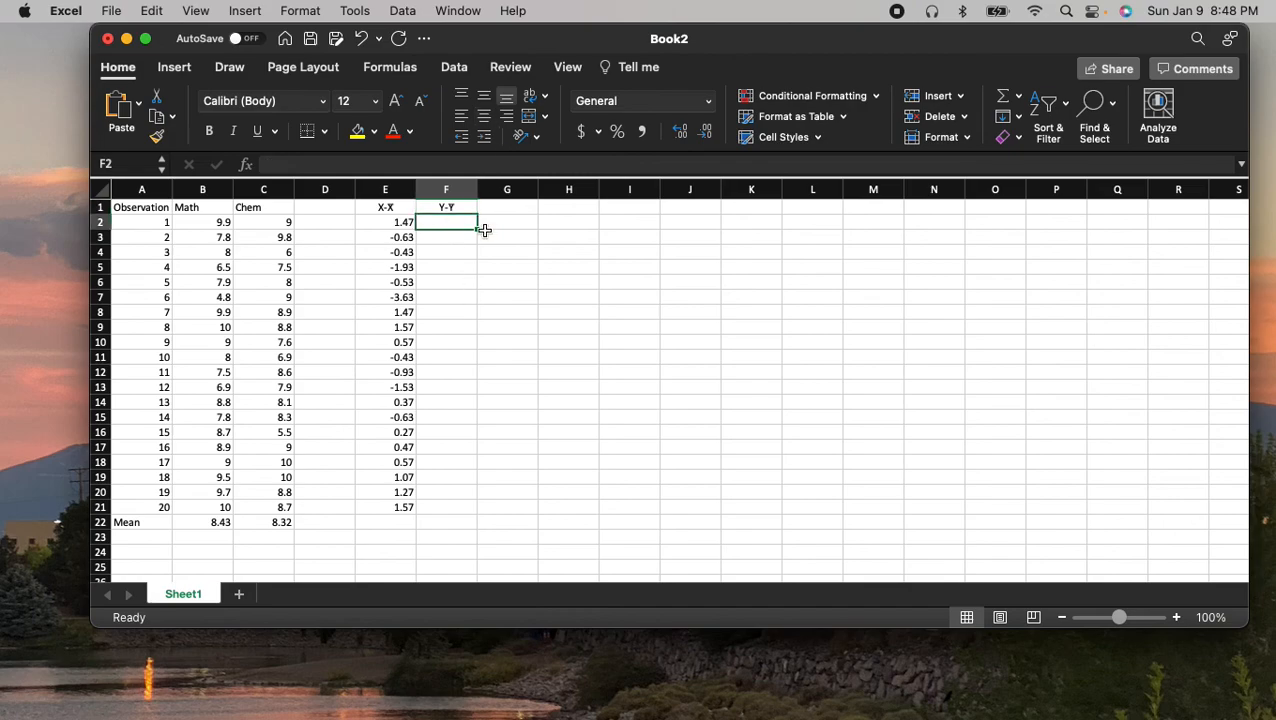
type("=")
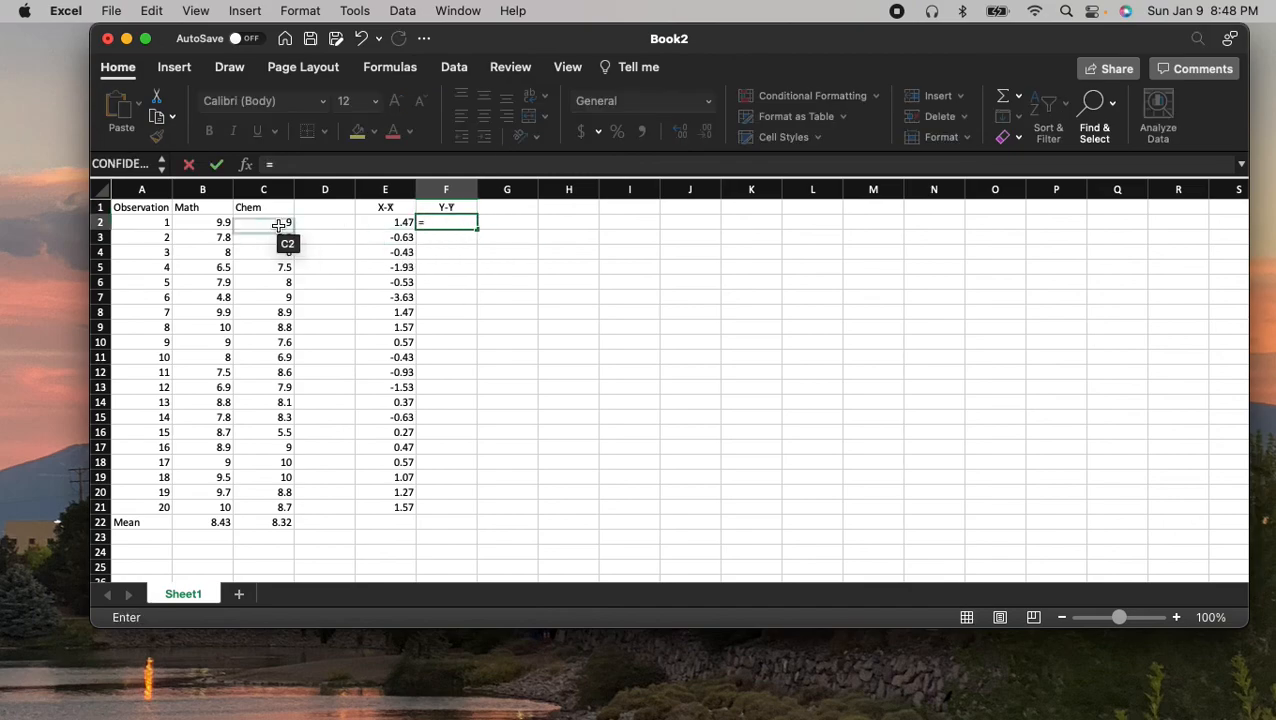
left_click(279, 223)
type("-")
left_click(269, 522)
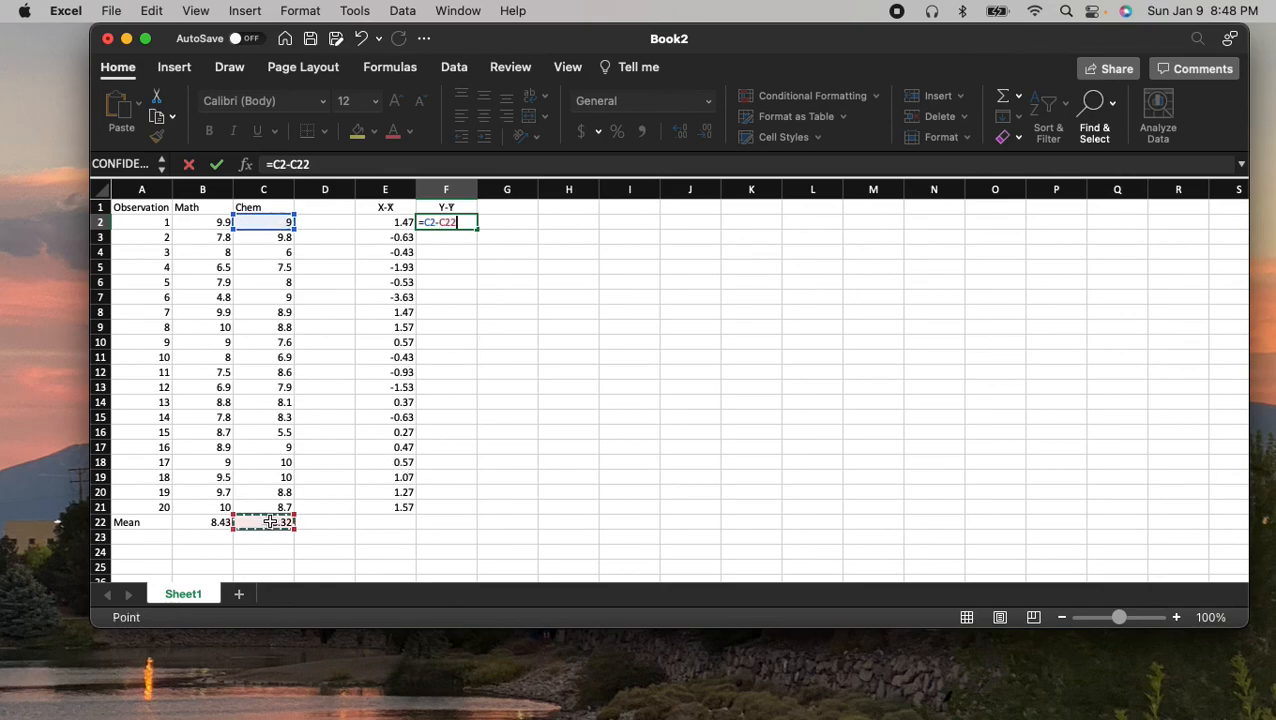
left_click(290, 164)
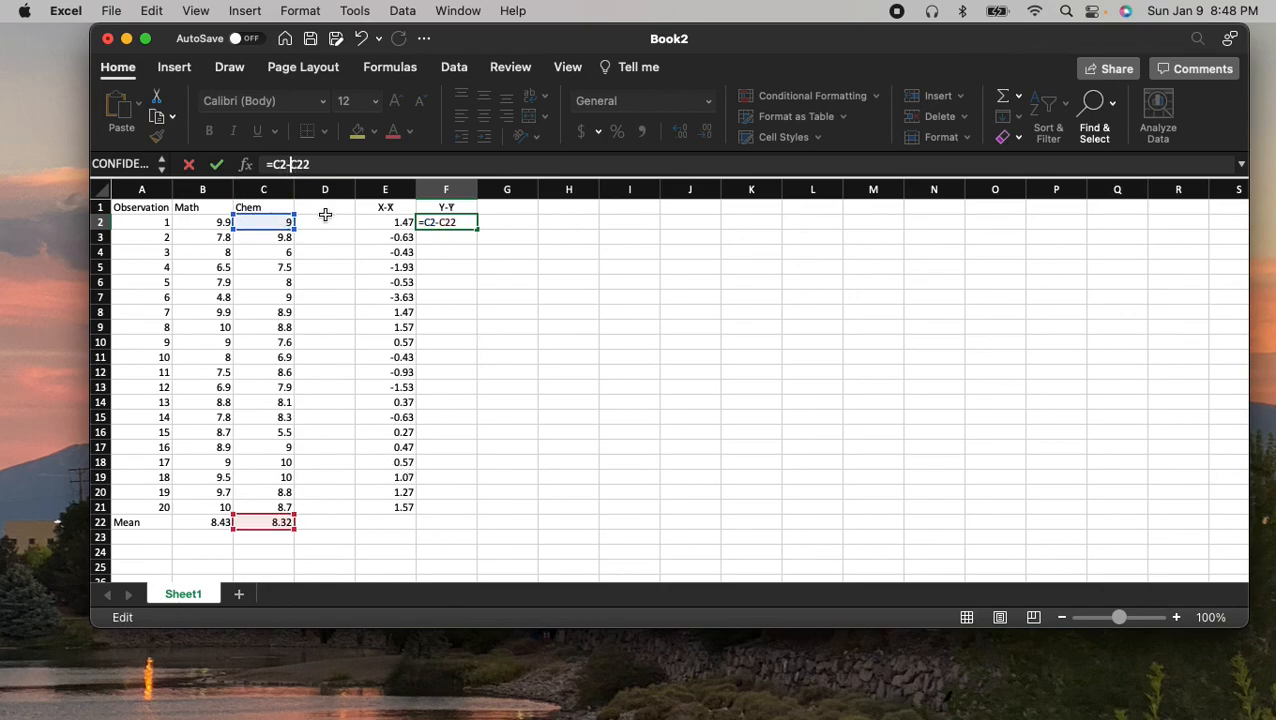
type("$")
key("Return")
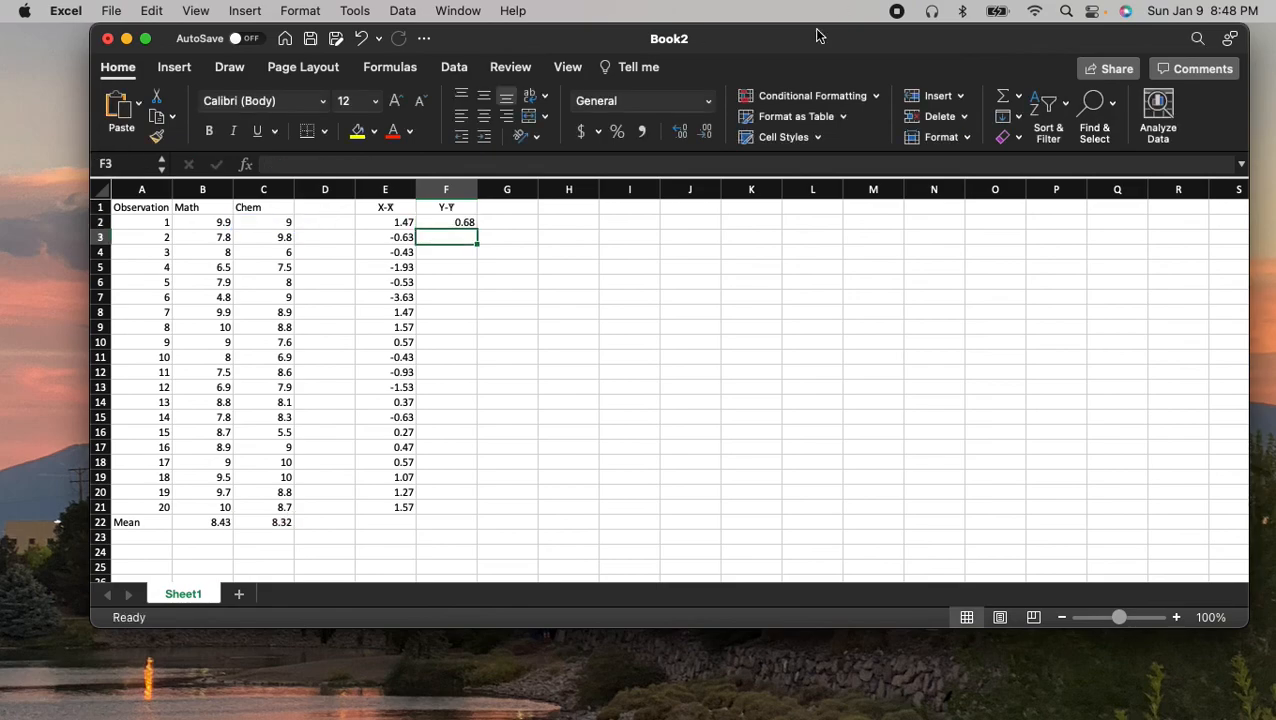
left_click(445, 221)
left_click_drag(477, 229, 486, 512)
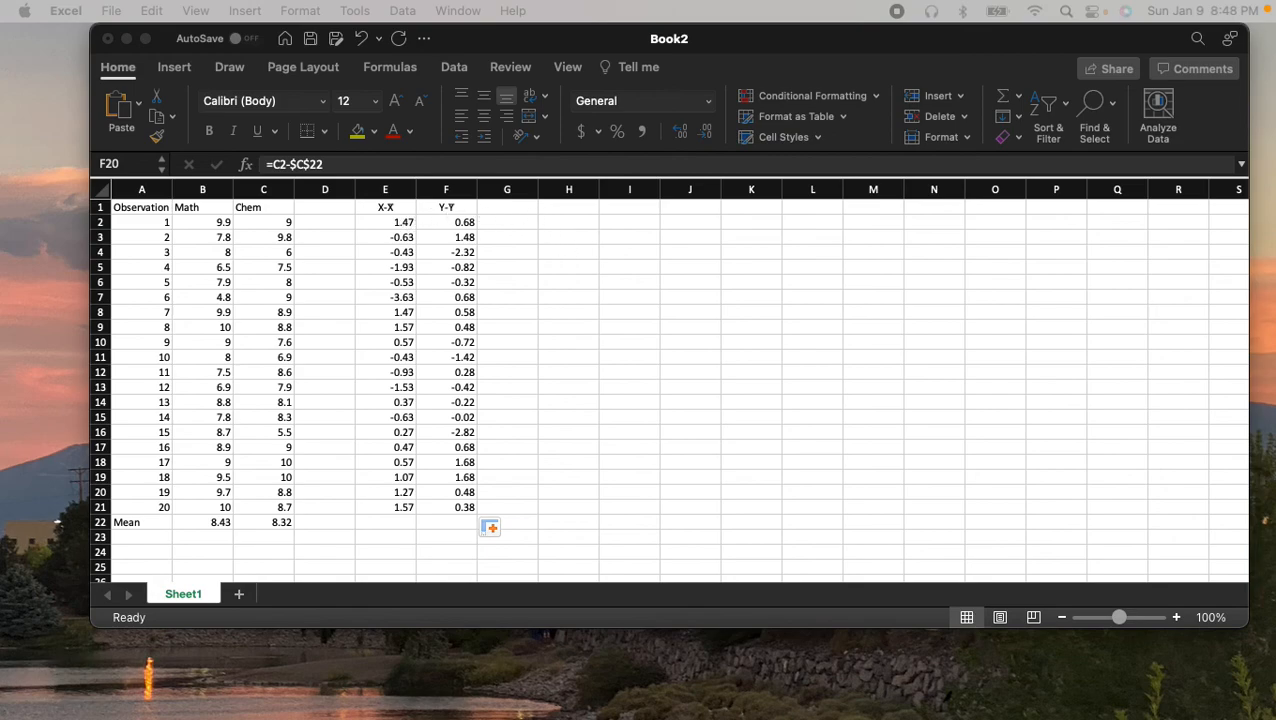
Enter the header (x-x̅)(Y-Y̅) in G1 for the products of the deviations
left_click(503, 209)
left_click(506, 209)
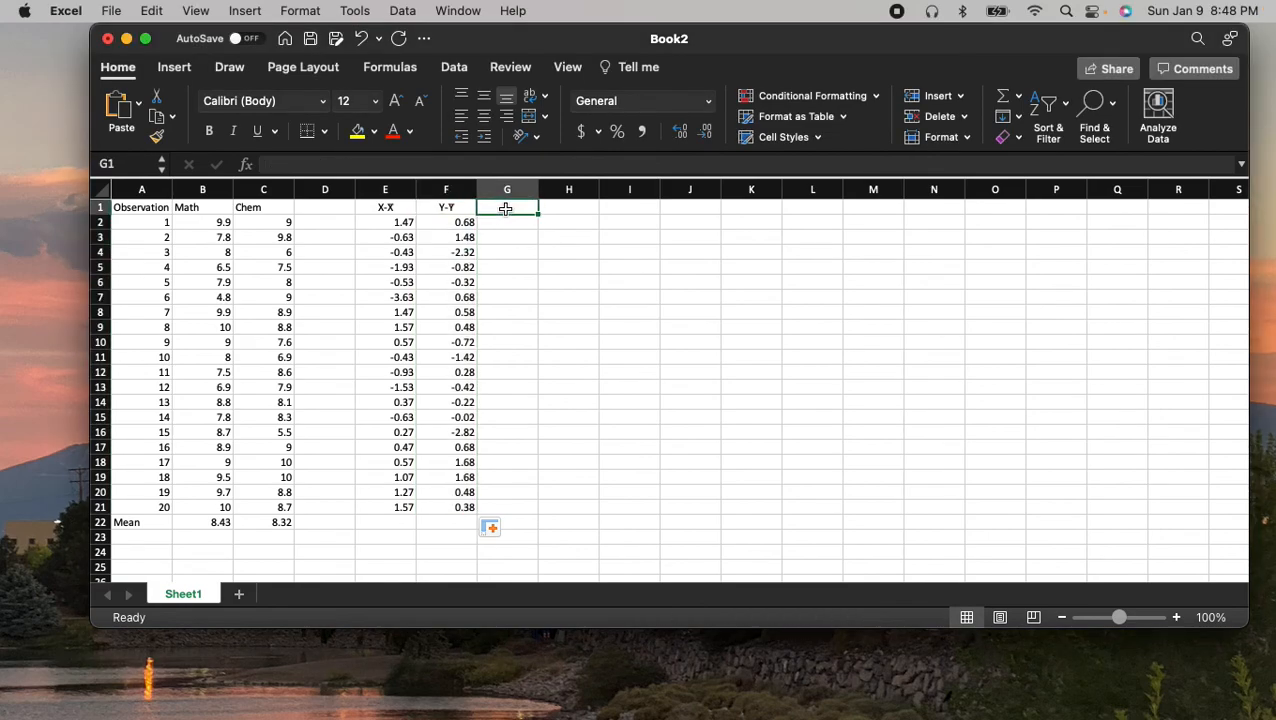
type("(")
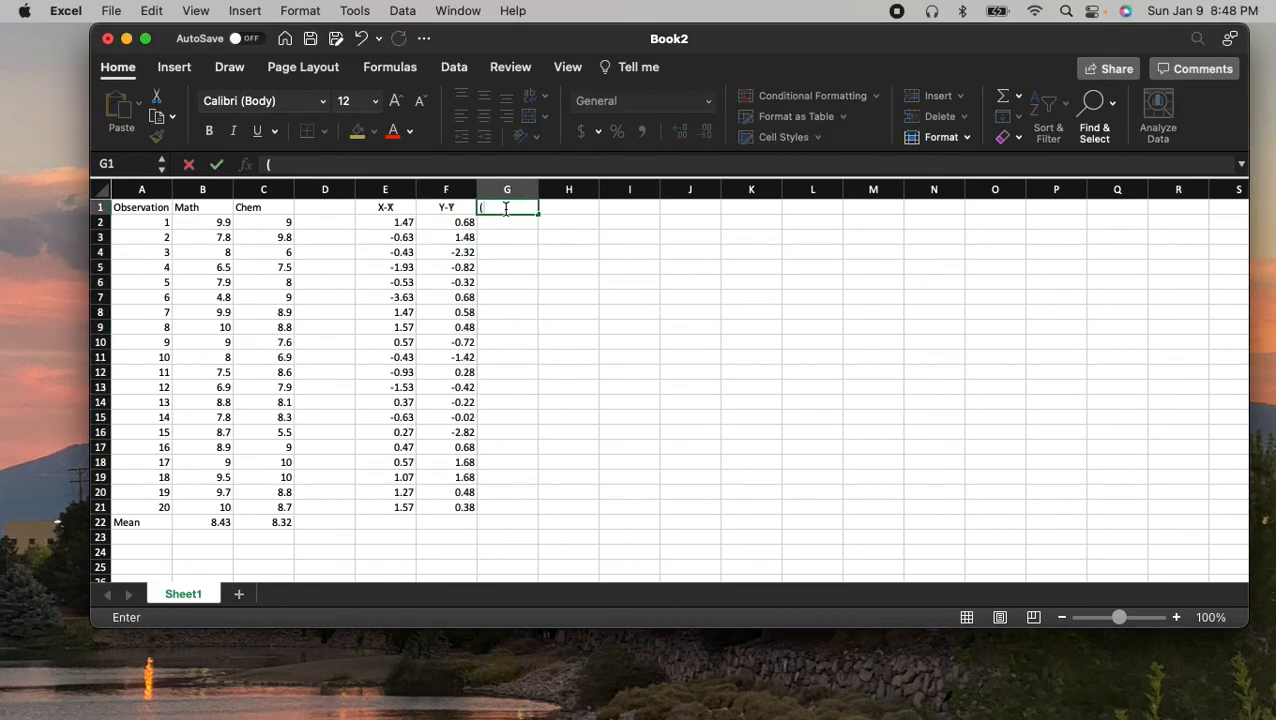
type("x-x")
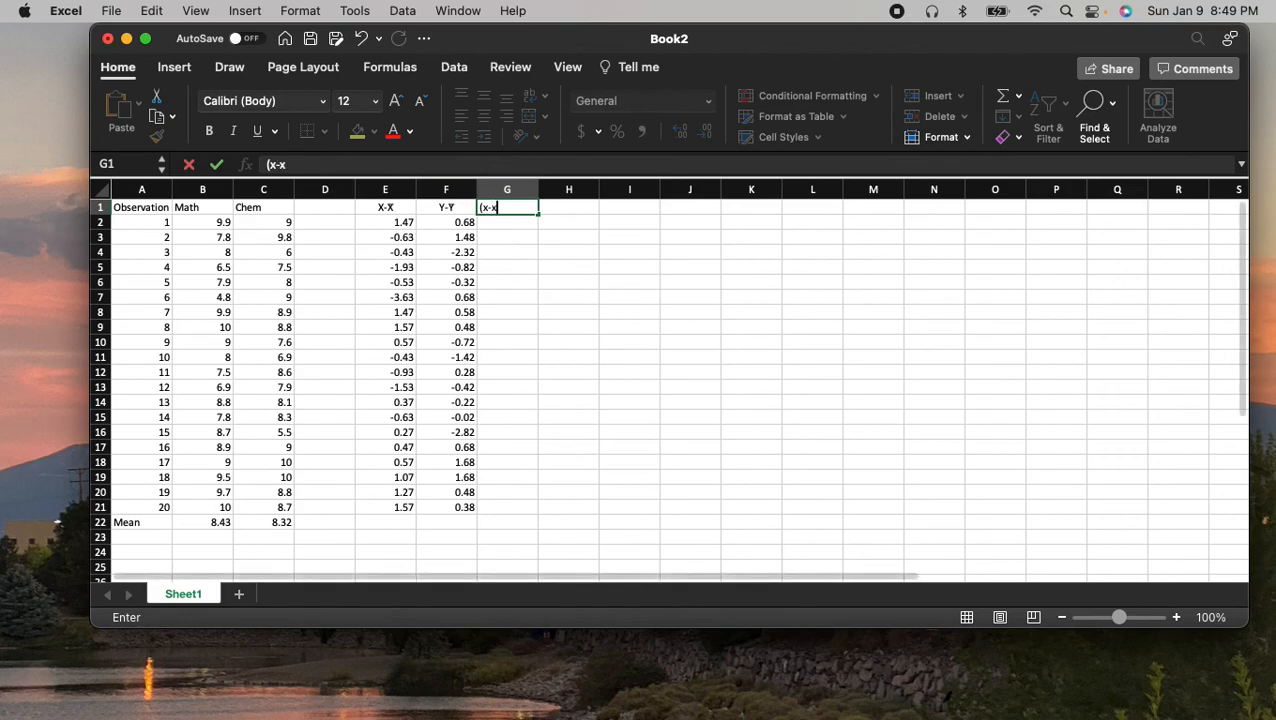
type("̅")
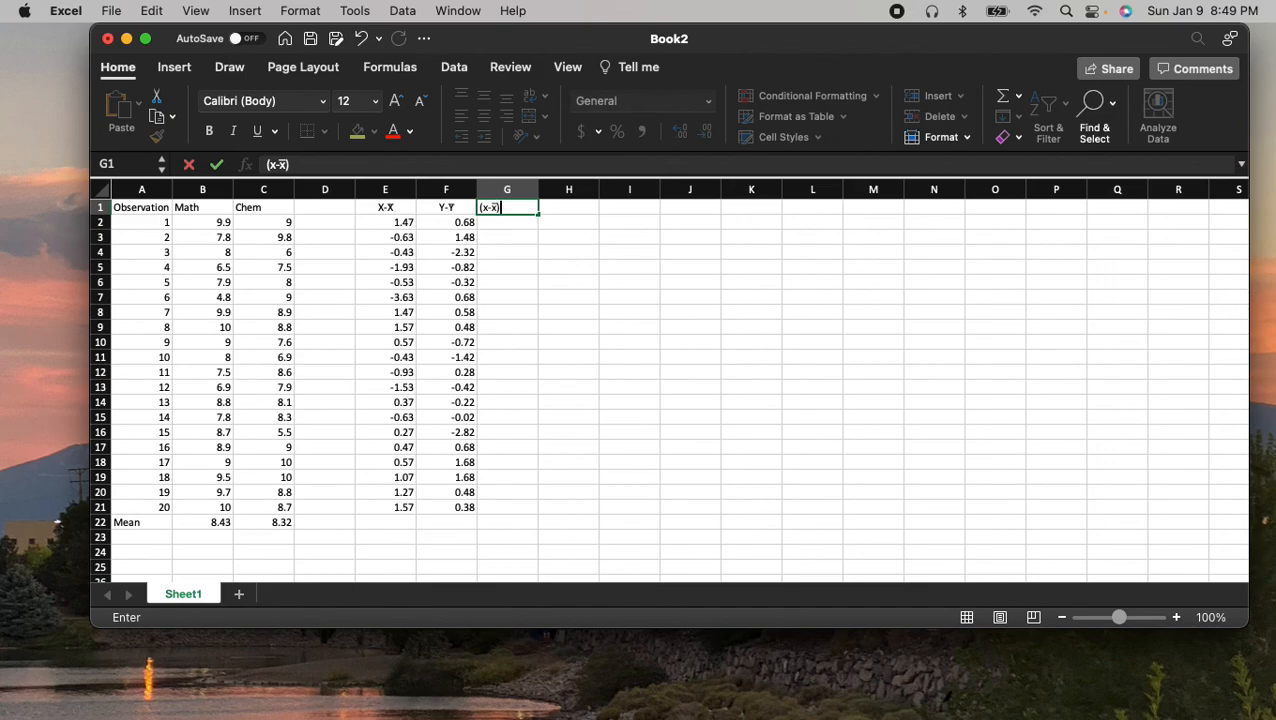
type(")(Y-Y̅)")
key("Return")
Multiply the paired deviations with =E2*F2 in G2, filled down to G21, and center the header in G1
type("=")
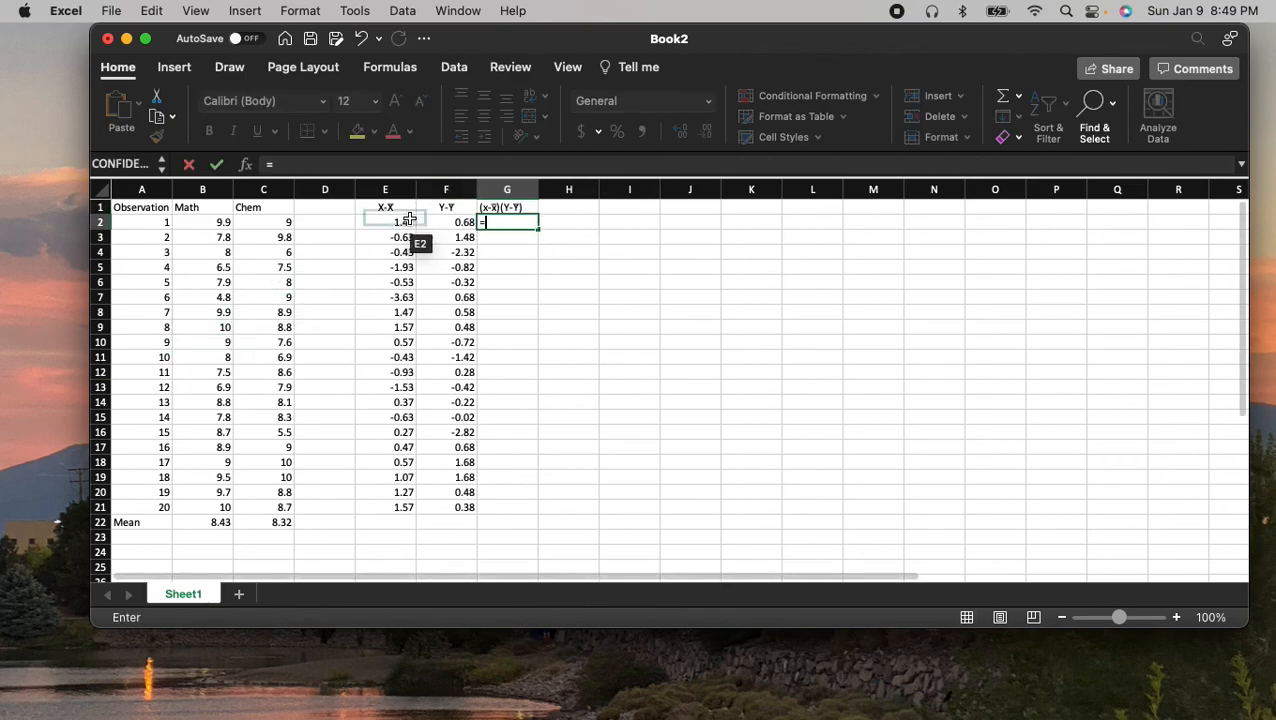
left_click(405, 221)
type("*")
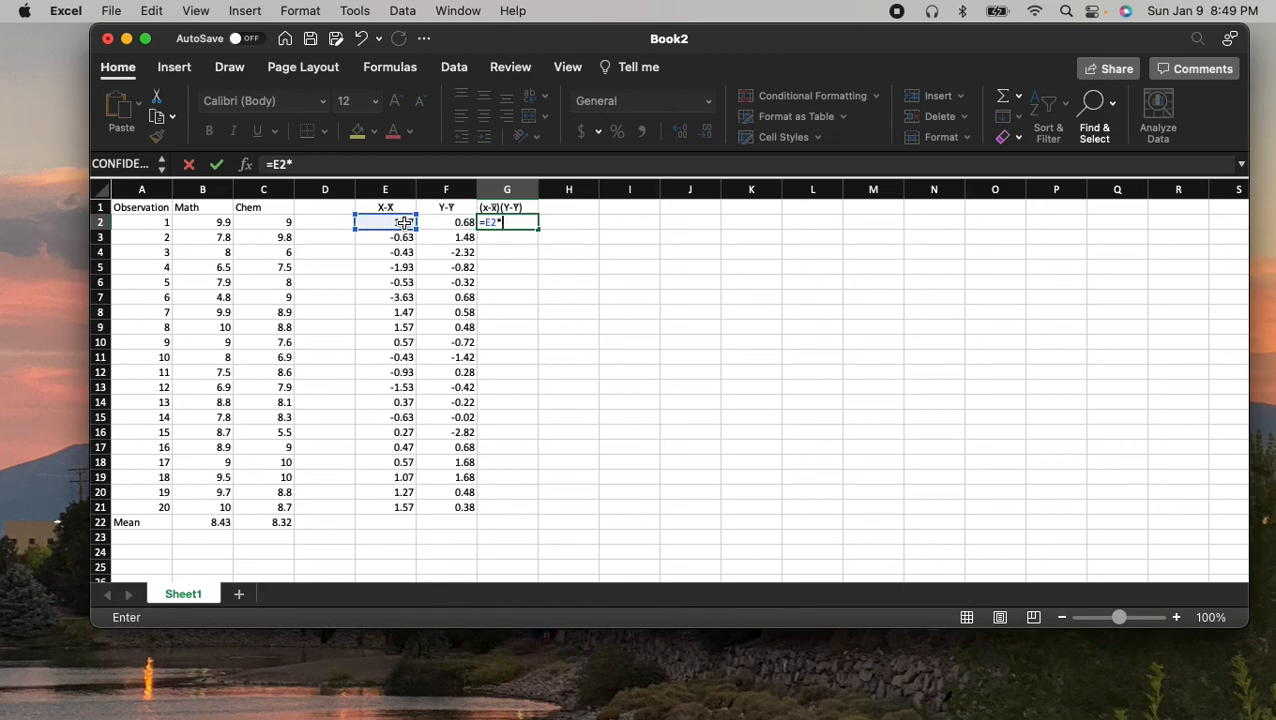
left_click(458, 227)
key("Return")
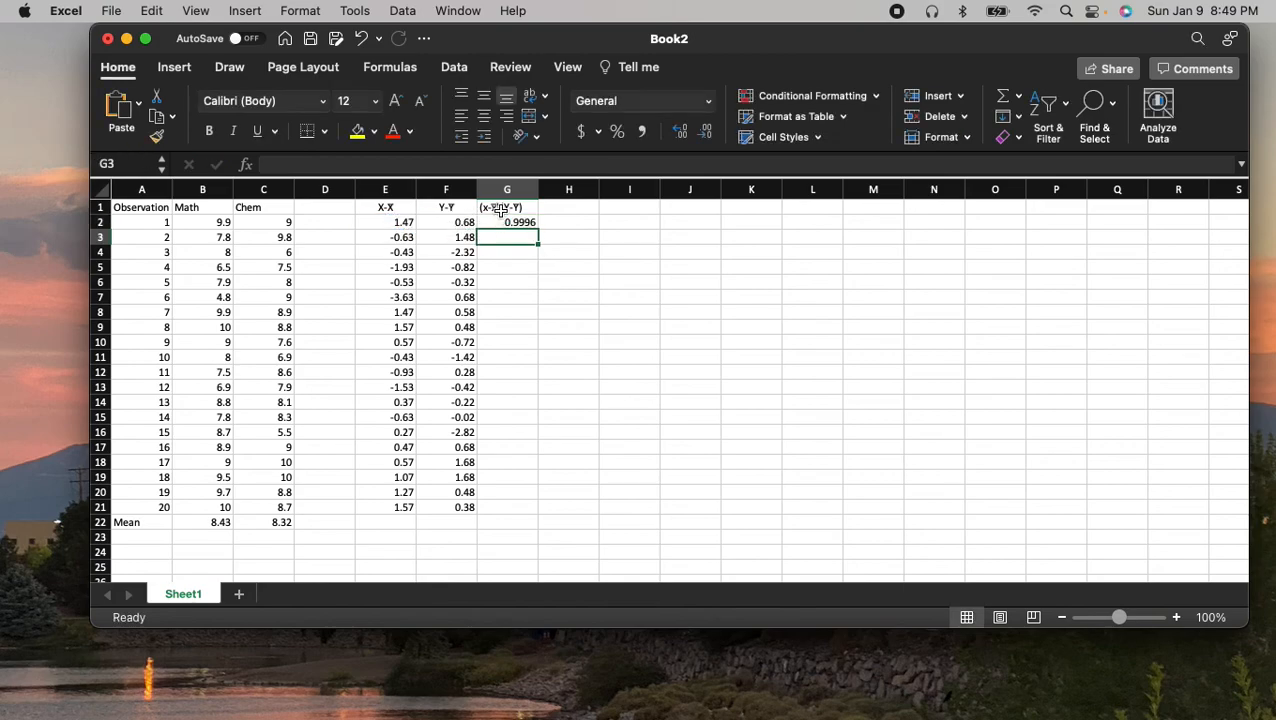
left_click(500, 210)
left_click(483, 116)
left_click(507, 222)
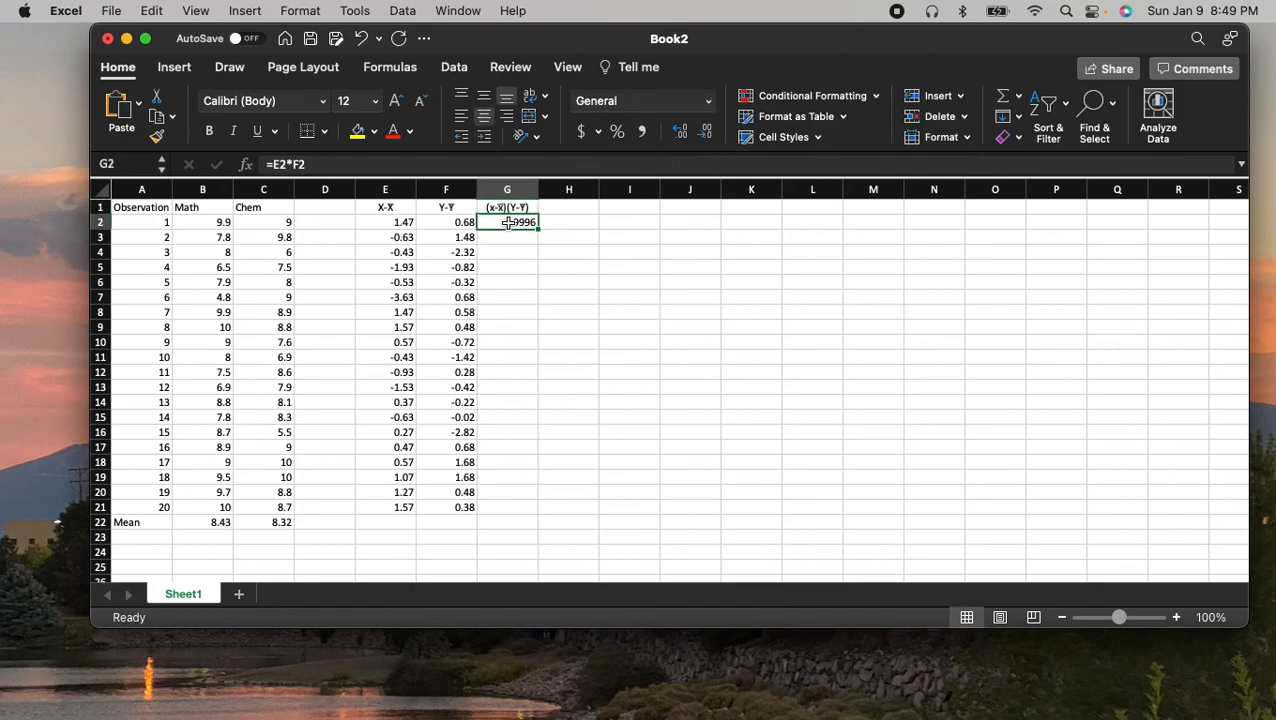
left_click_drag(538, 229, 544, 514)
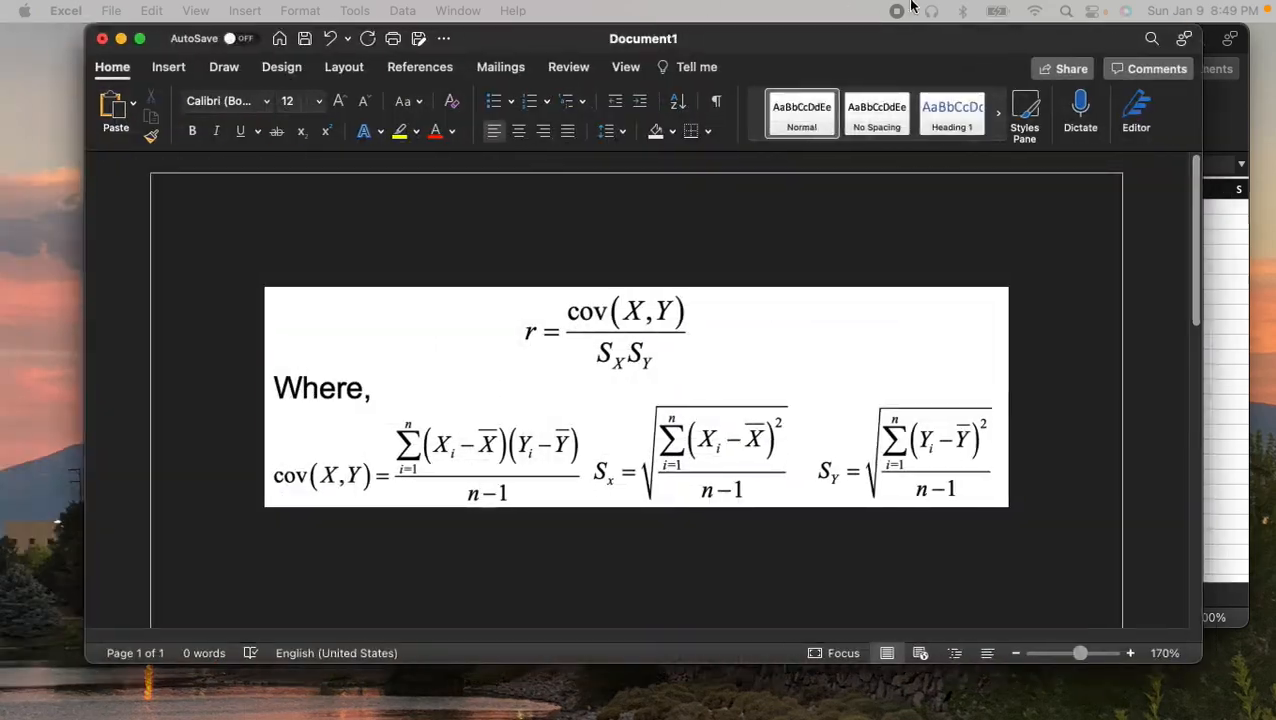
Move the Word formula sheet out of the way and total the deviation products in the Excel cell G22 with SUM over G2:G21
left_click_drag(884, 40, 908, 49)
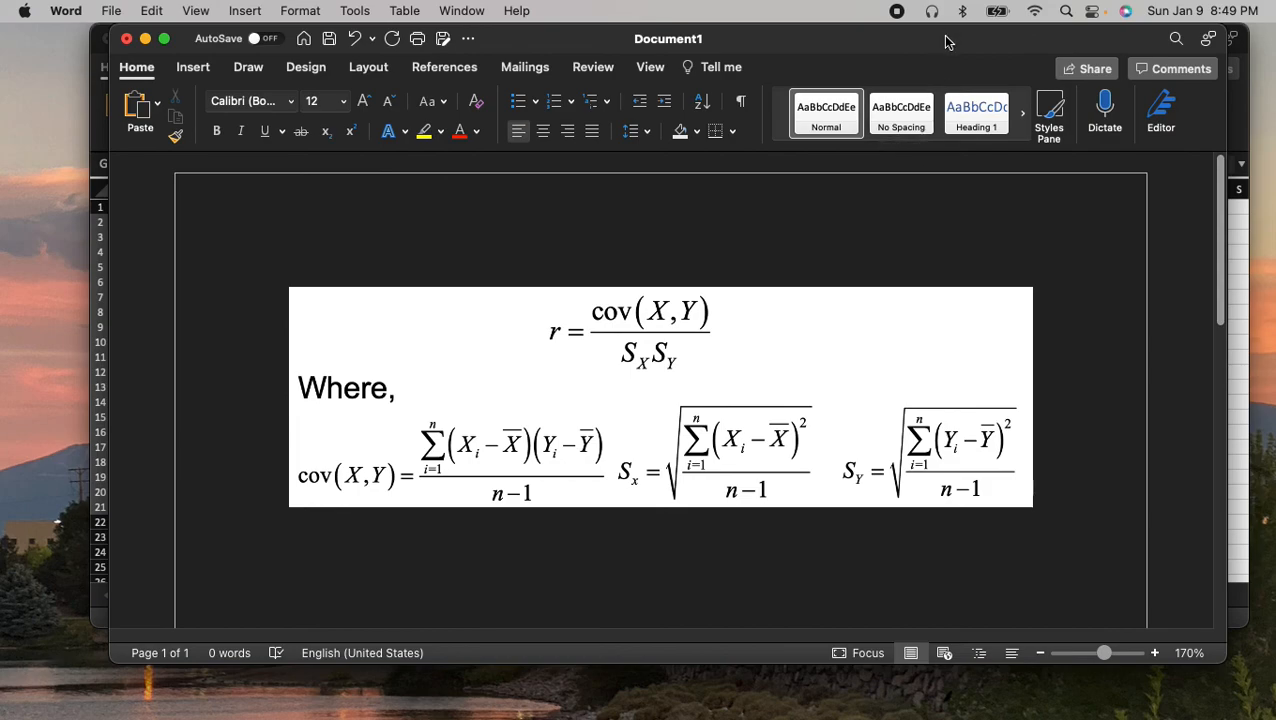
left_click_drag(945, 38, 945, 1)
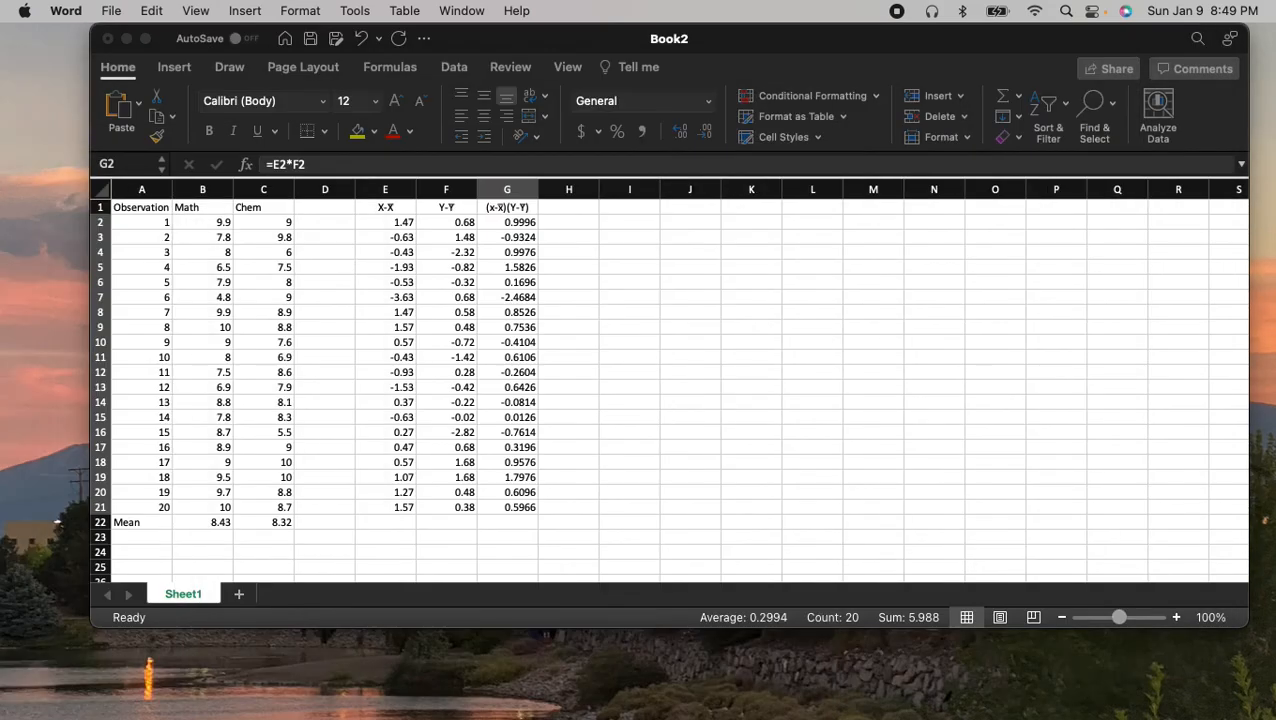
left_click(522, 526)
double_click(522, 523)
type("=sy")
key("BackSpace")
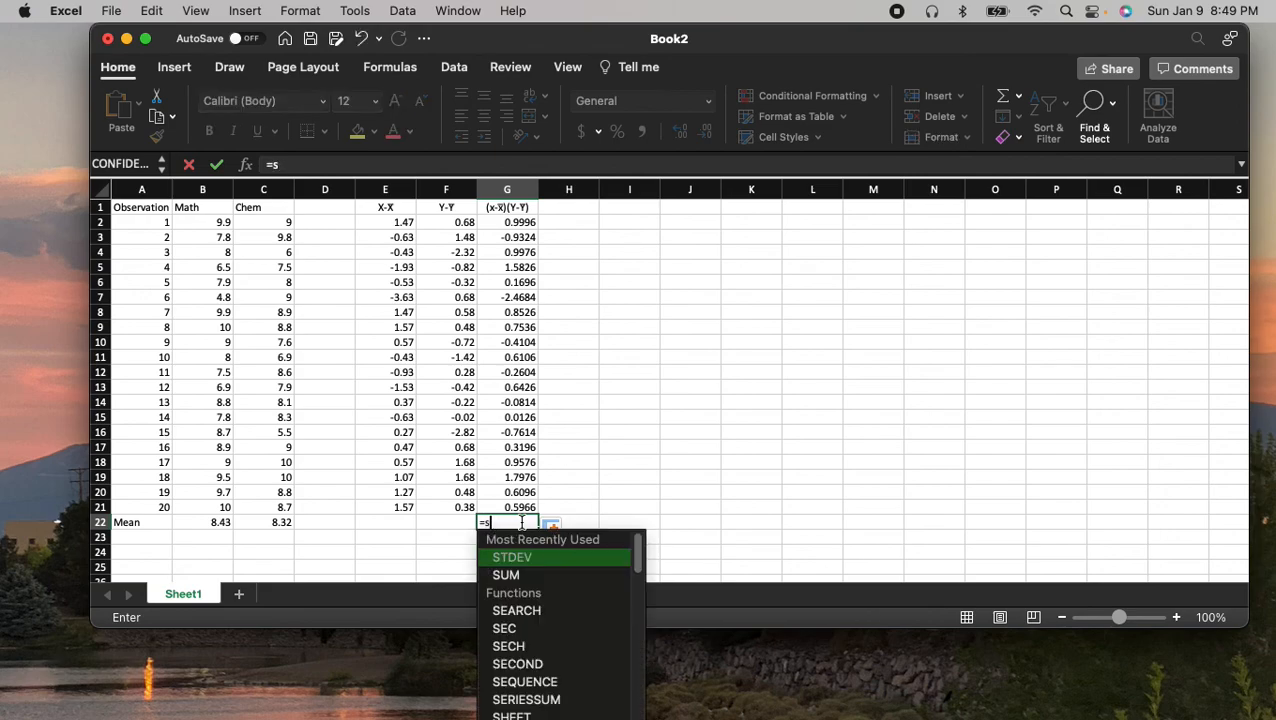
type("um")
key("Tab")
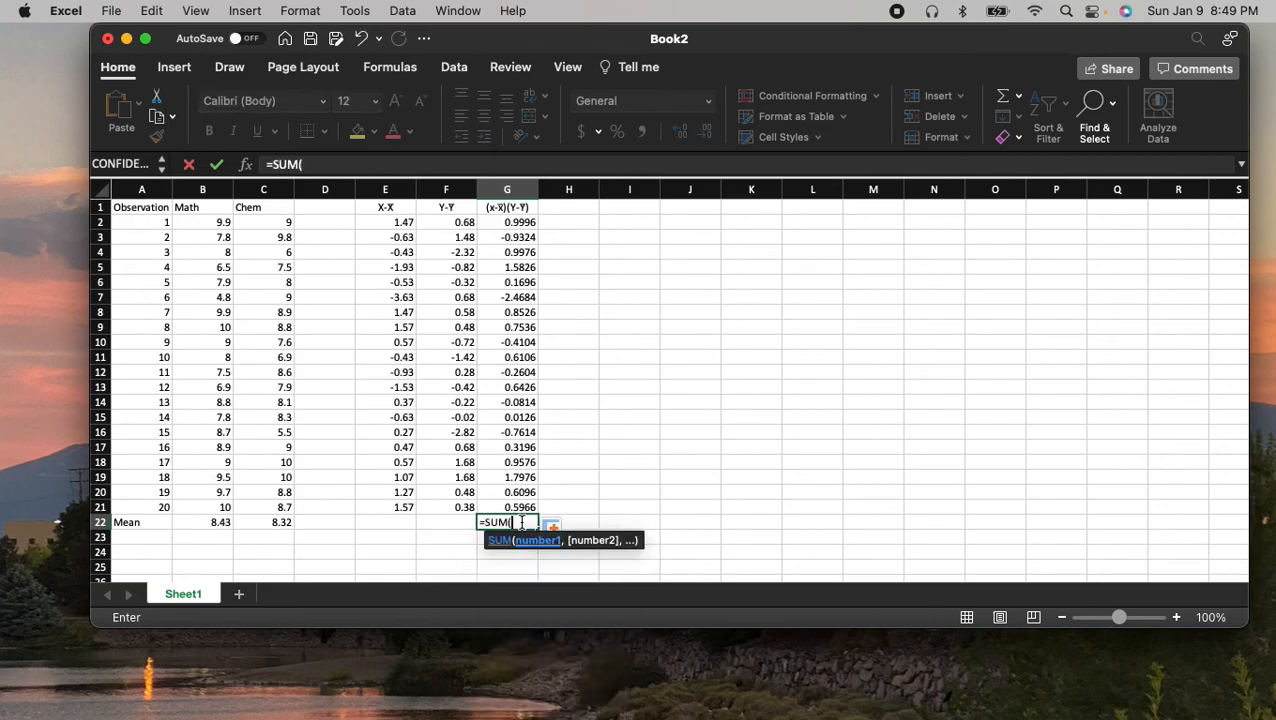
left_click(507, 222)
left_click_drag(507, 222, 525, 508)
key("Return")
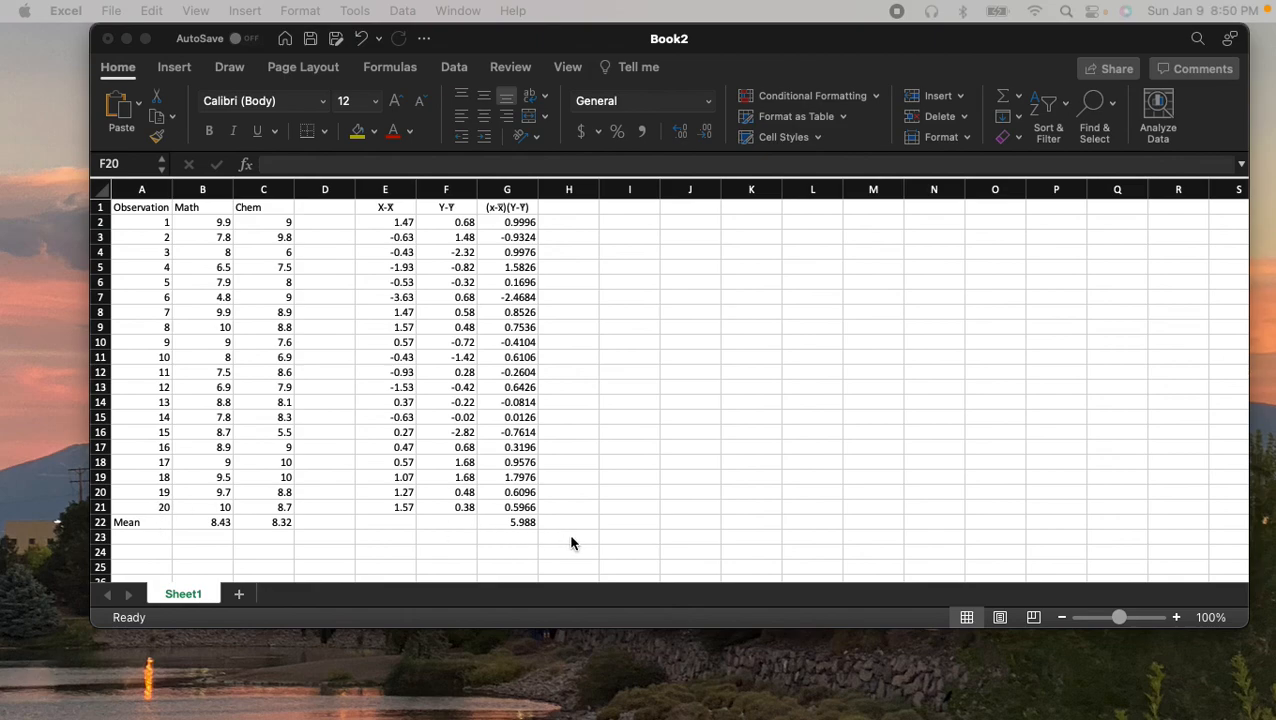
Label F23 as cov and calculate the covariance in G23 with =G22/19
left_click(457, 537)
left_click(453, 539)
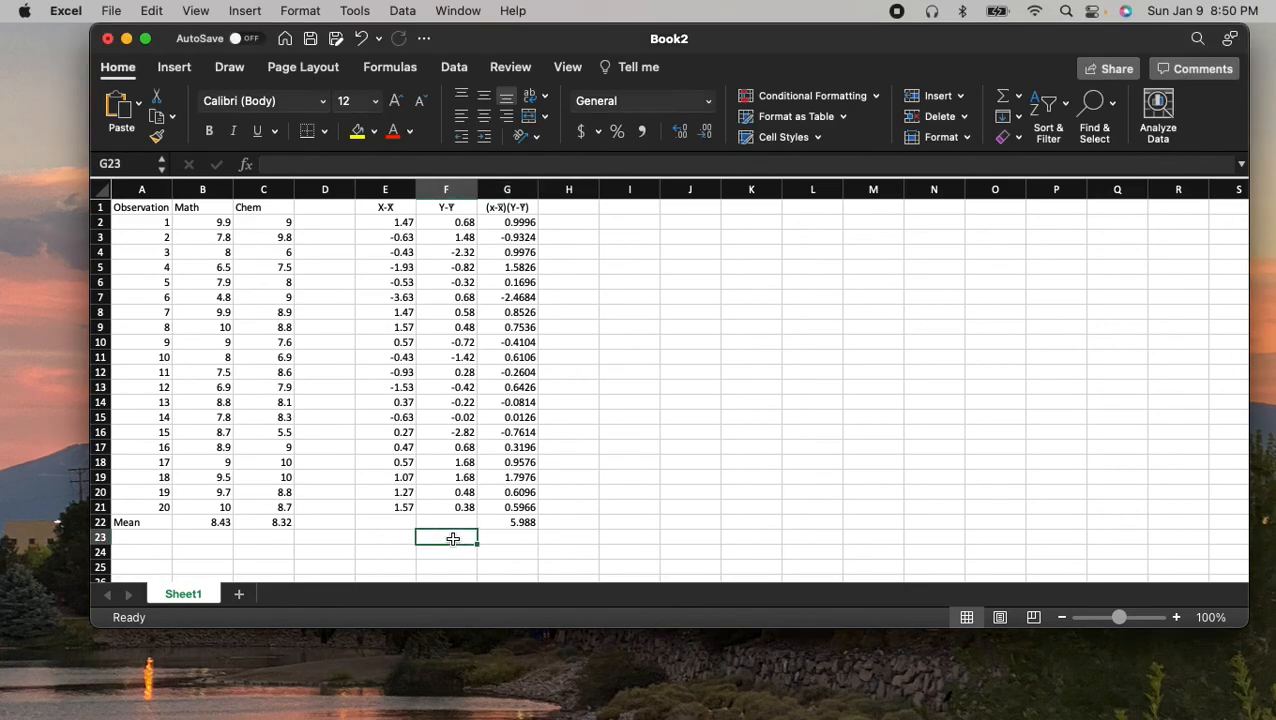
double_click(453, 539)
type("cov")
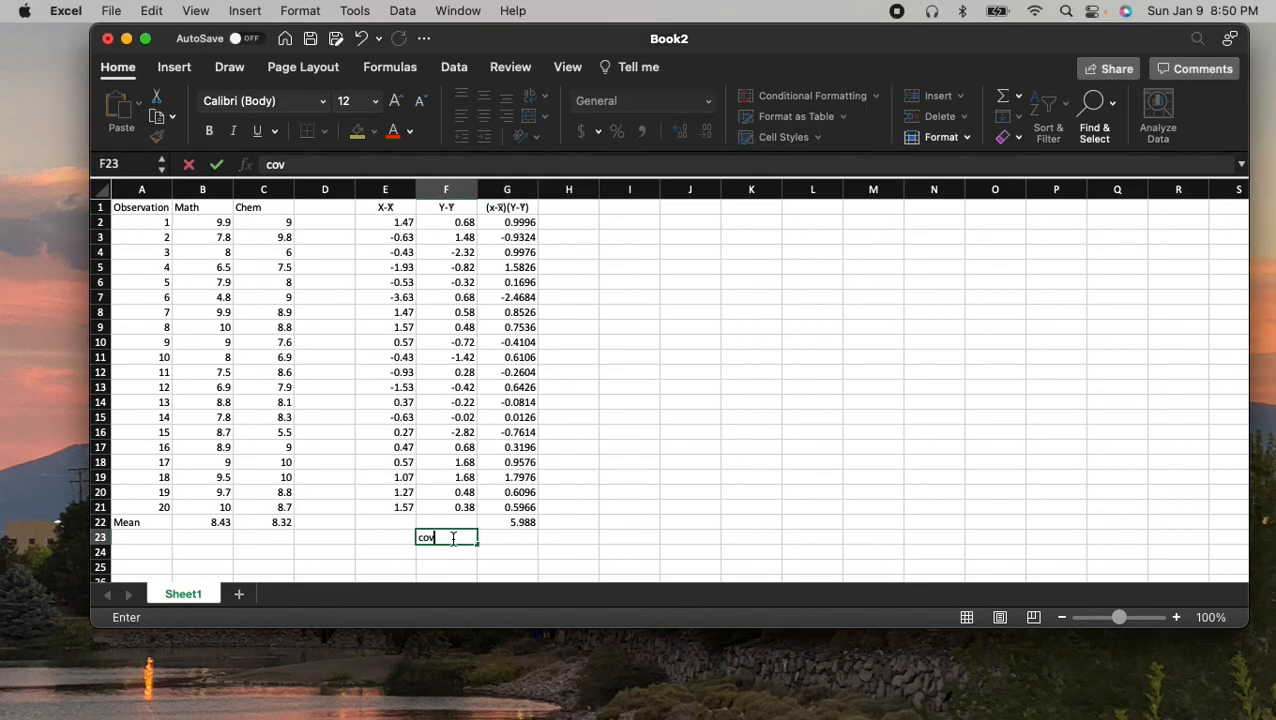
key("Tab")
type("=")
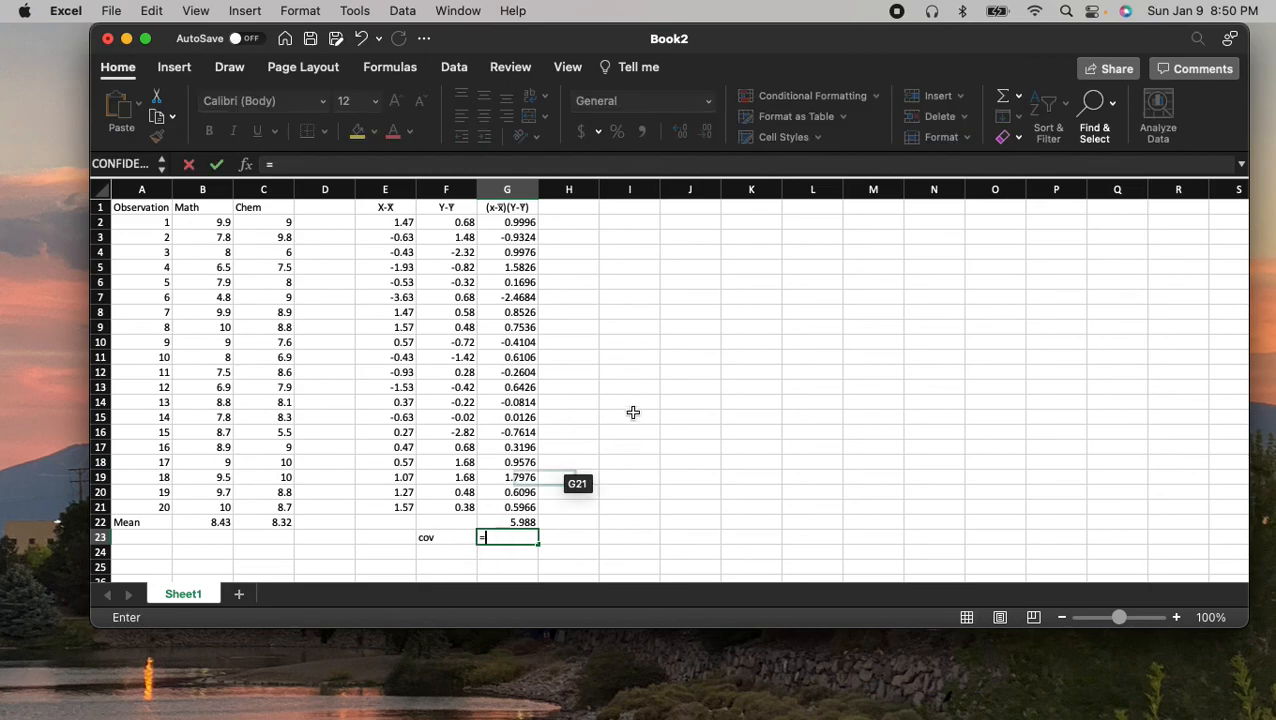
left_click(518, 523)
type("/19")
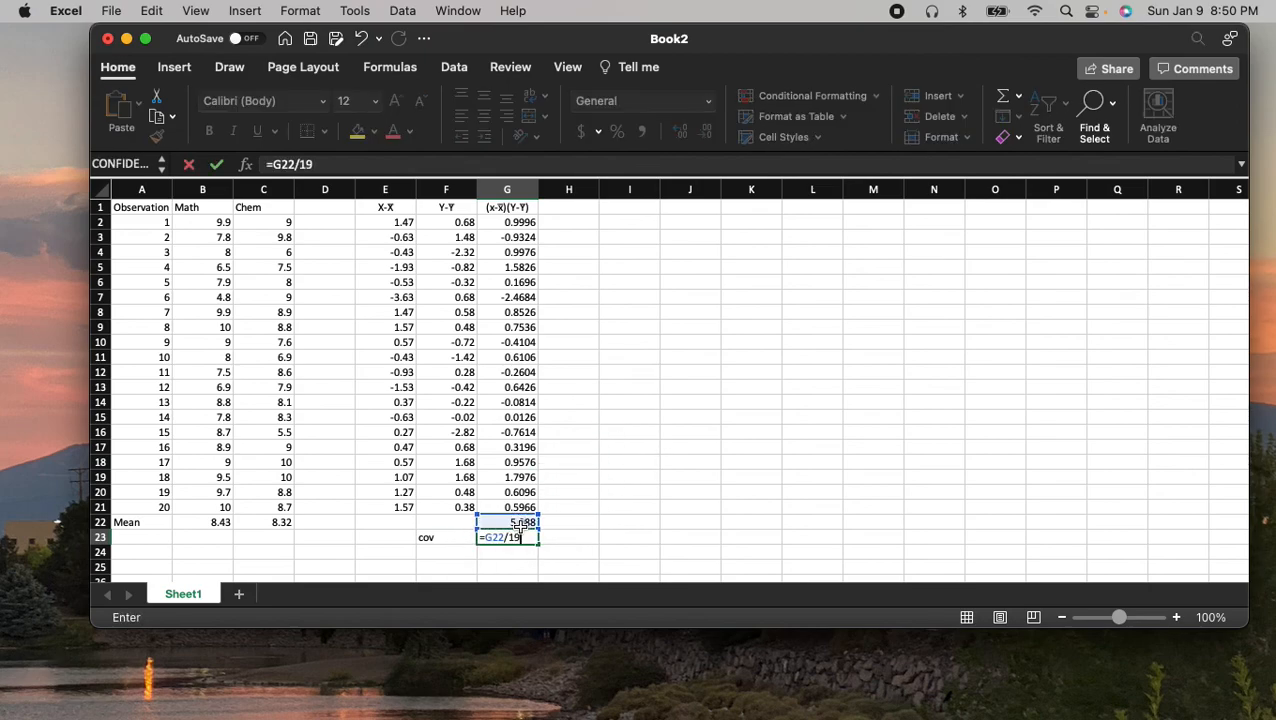
key("Return")
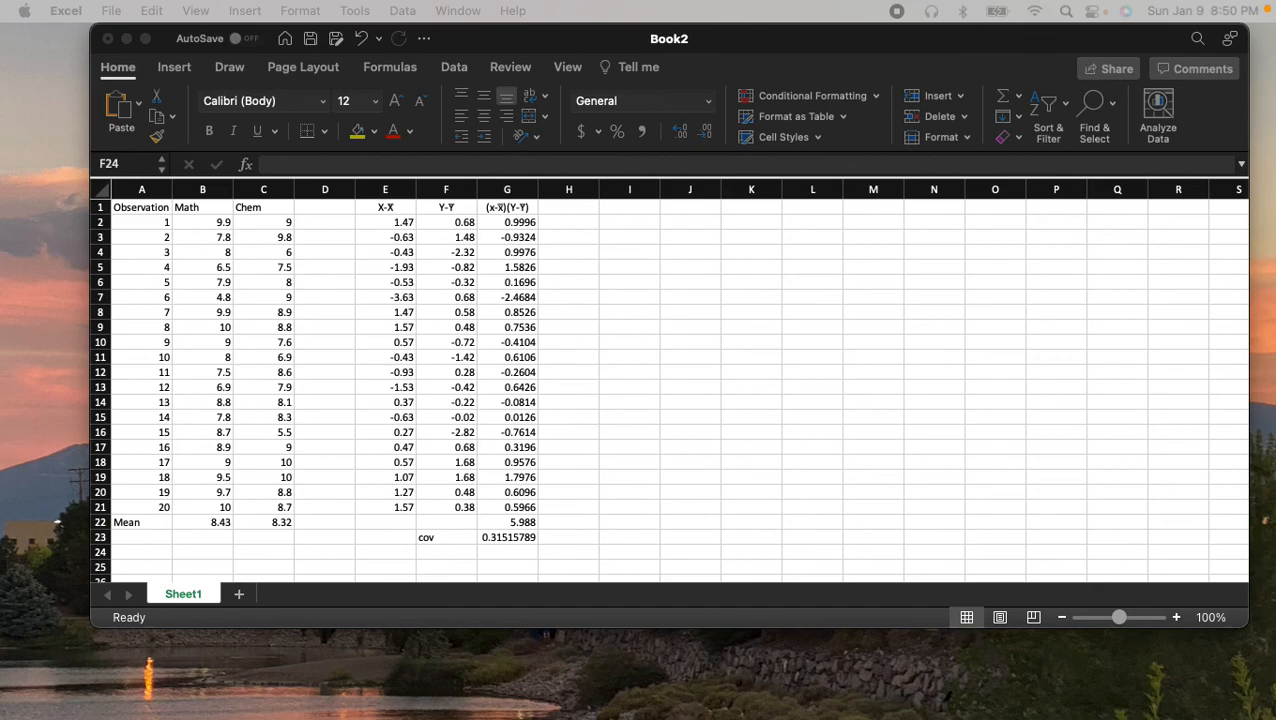
Enter the header (X-X̅)² in H1 for the squared Math deviations and center it
left_click(556, 206)
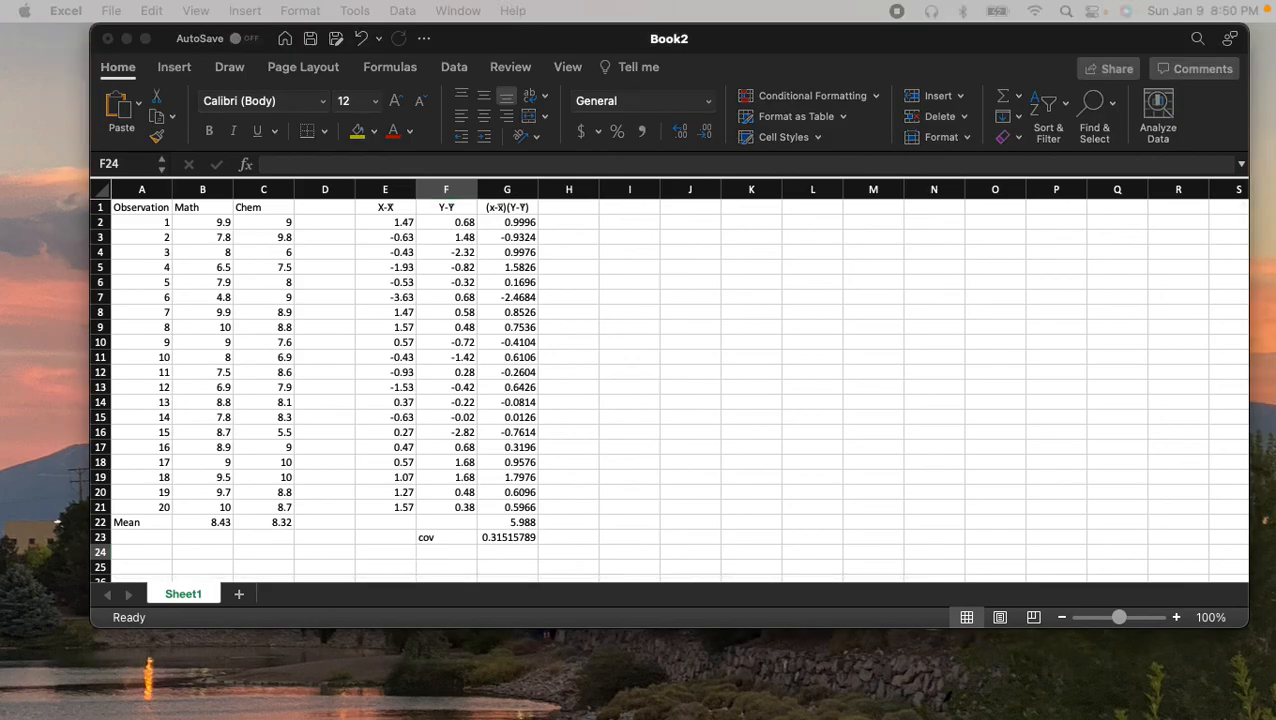
left_click_drag(1062, 1, 967, 11)
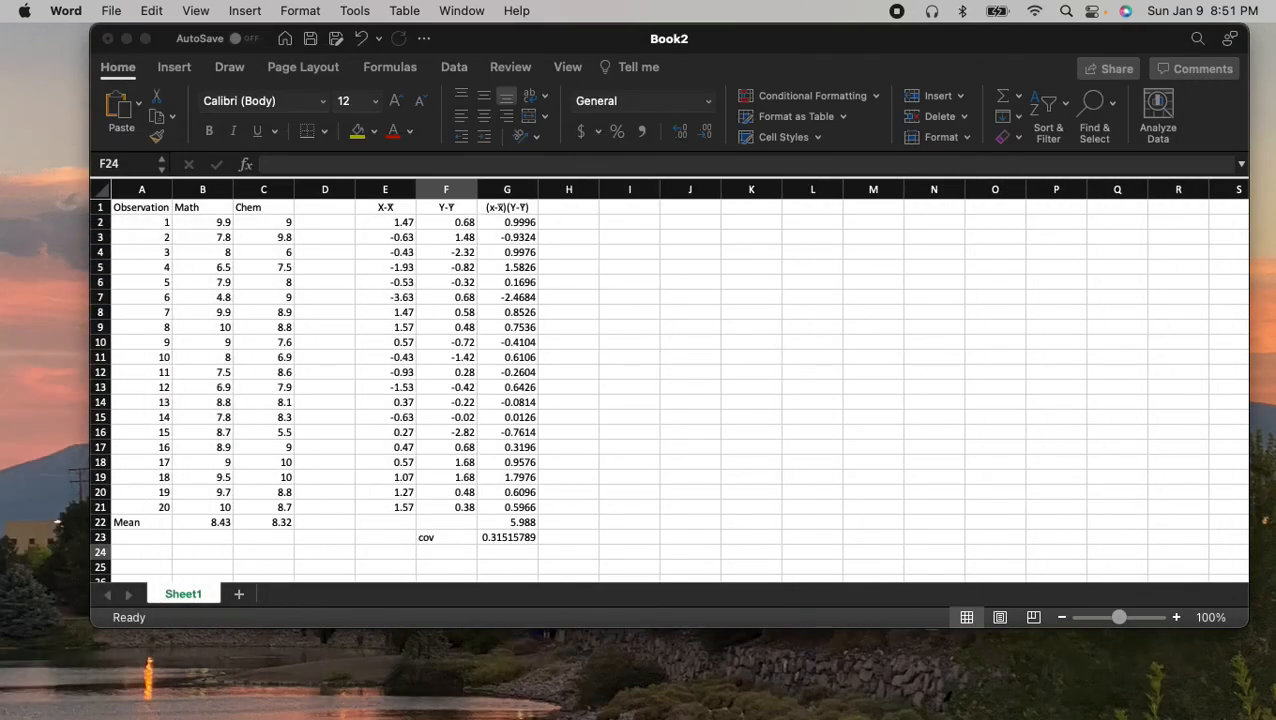
left_click(570, 208)
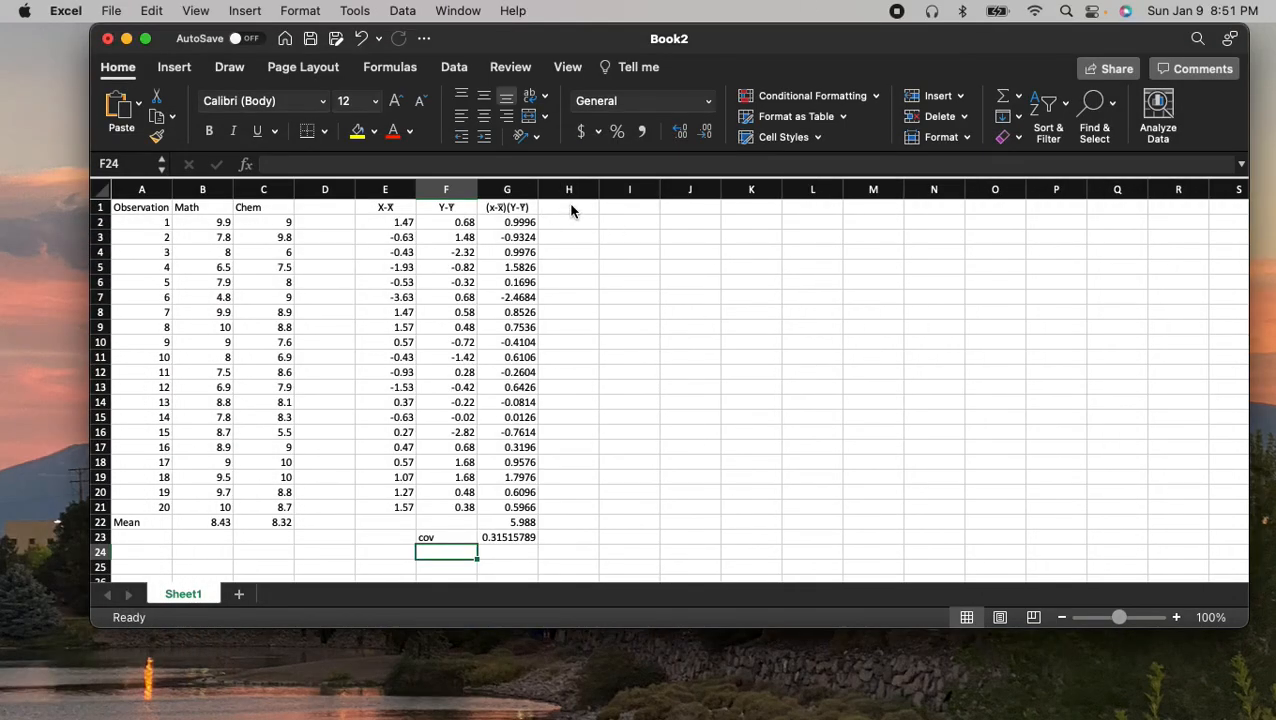
left_click(575, 215)
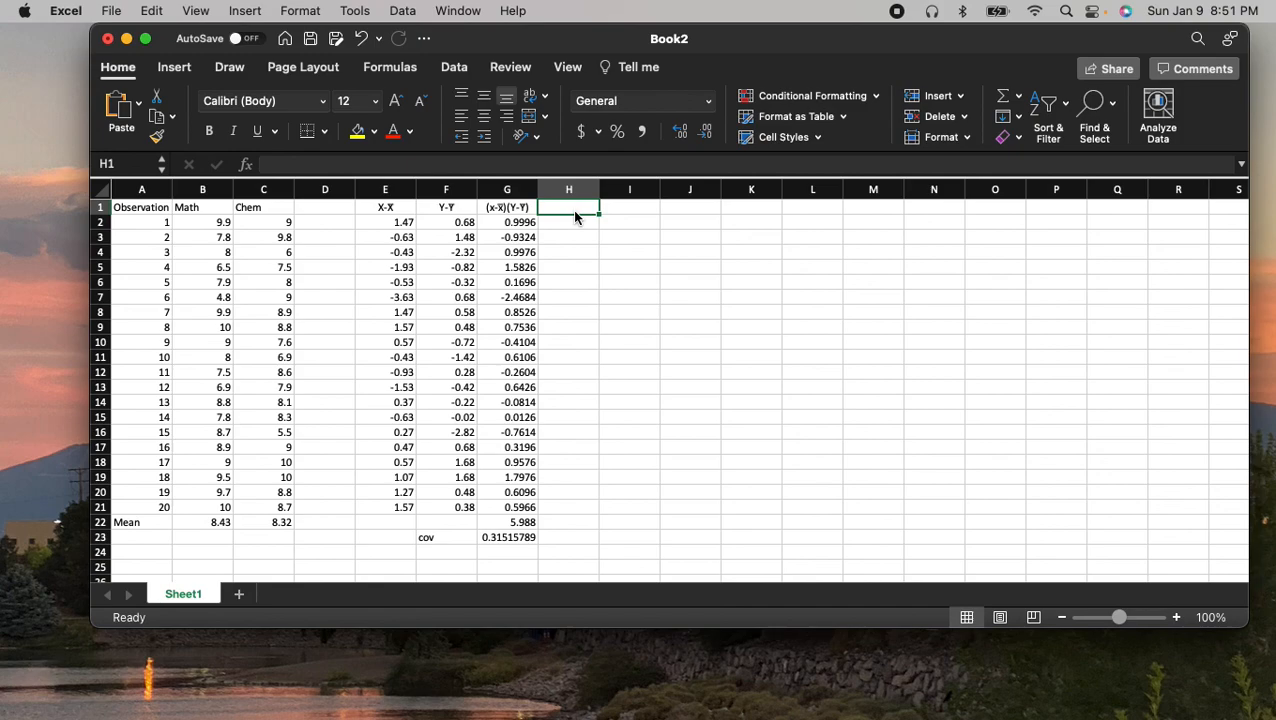
type("(X")
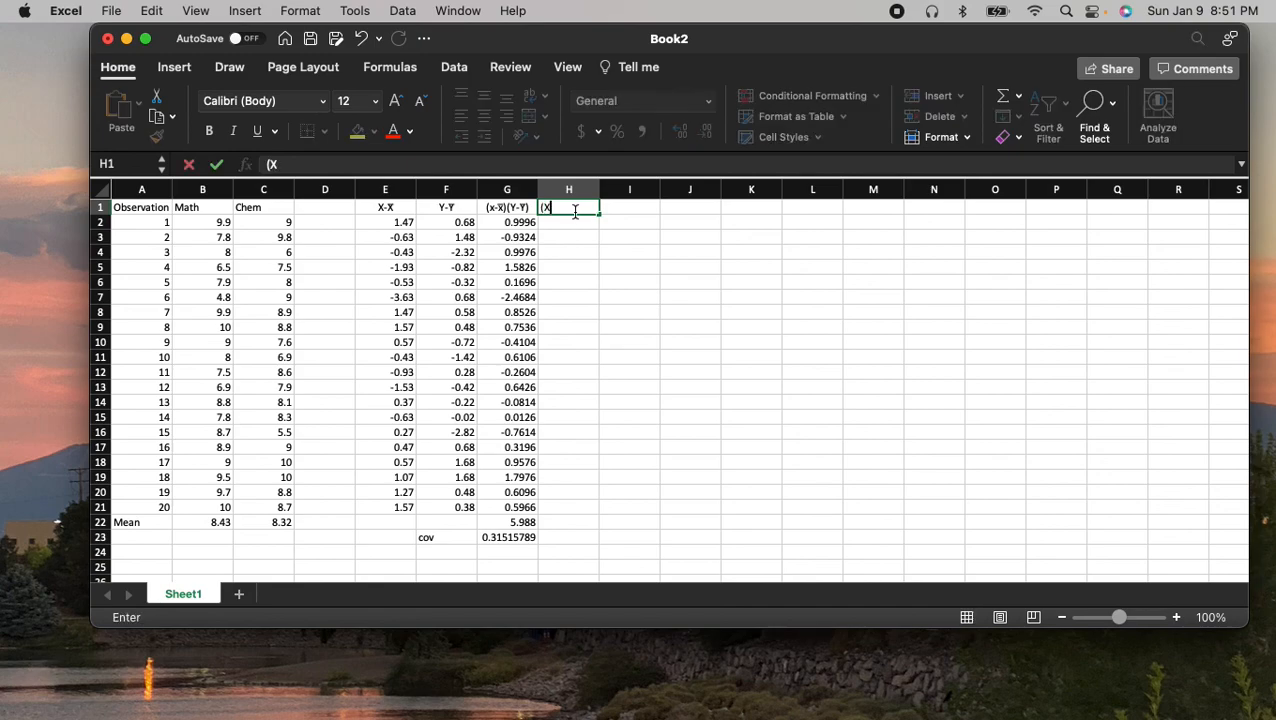
type("-X̄)²")
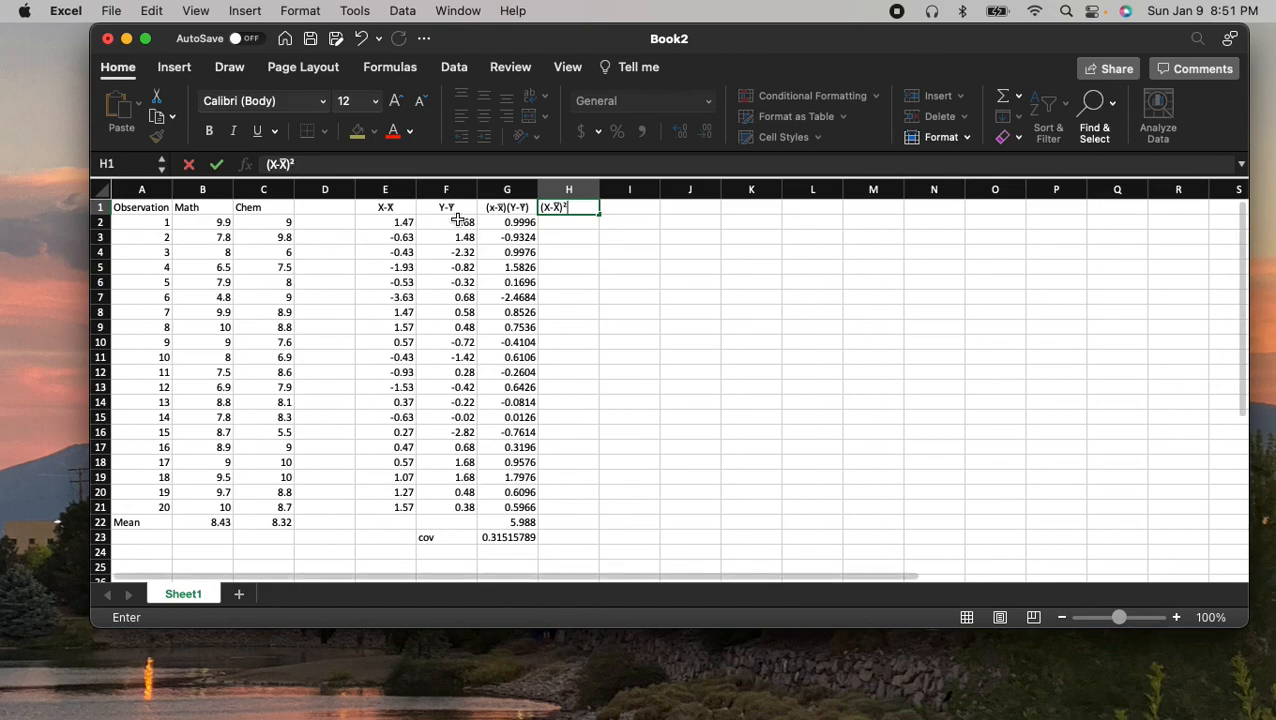
left_click(570, 237)
left_click(575, 209)
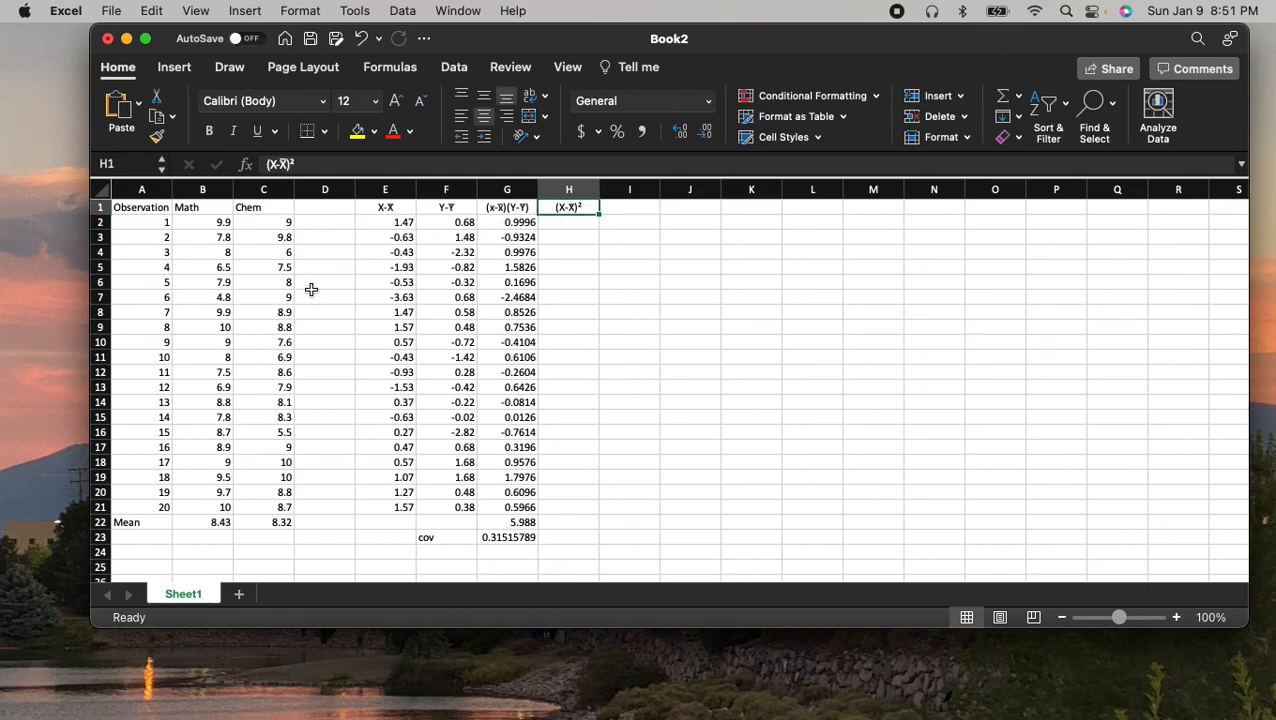
Square the Math deviations with =E2^2 in H2, filled down to H21
left_click(568, 231)
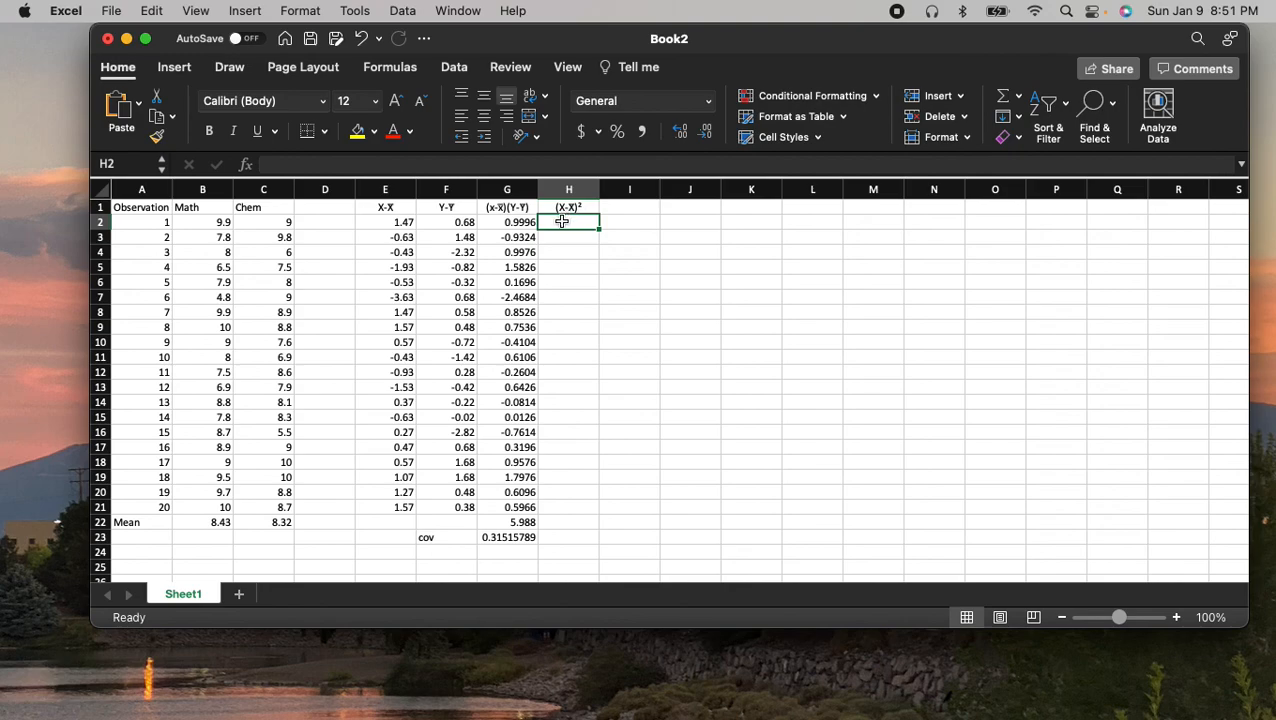
type("=")
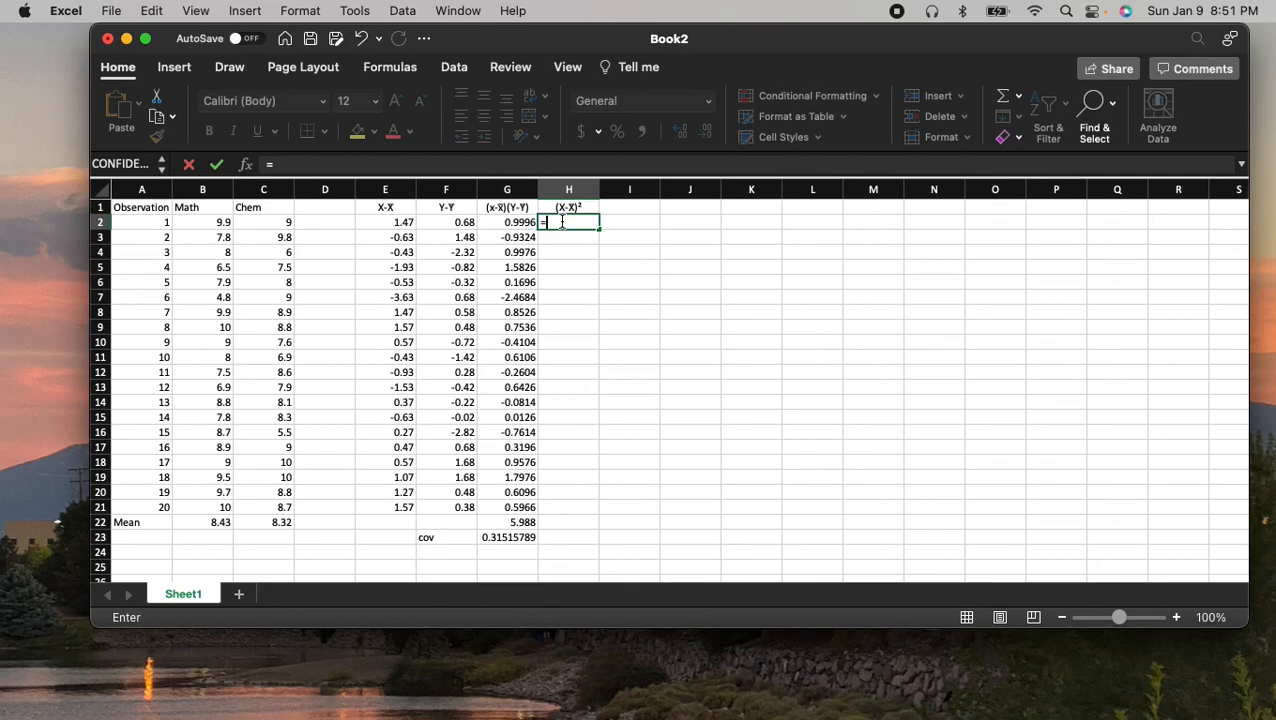
left_click(394, 226)
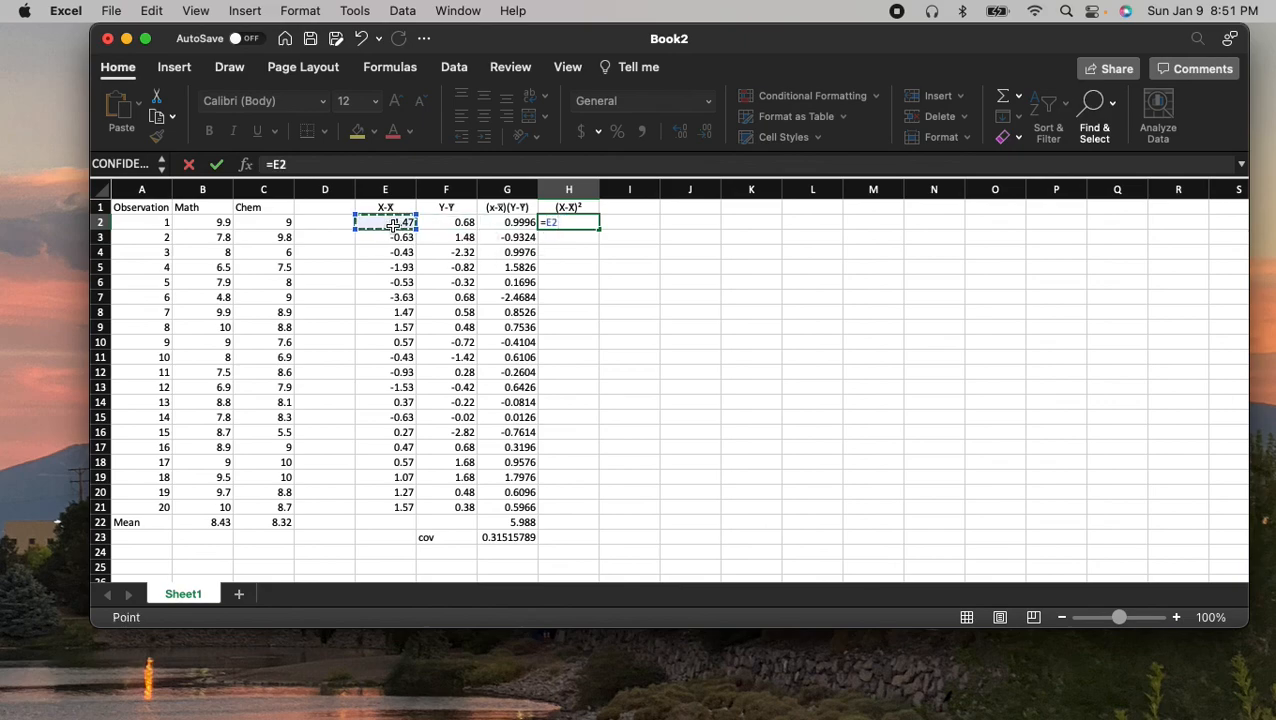
type("^")
type("2")
key("Return")
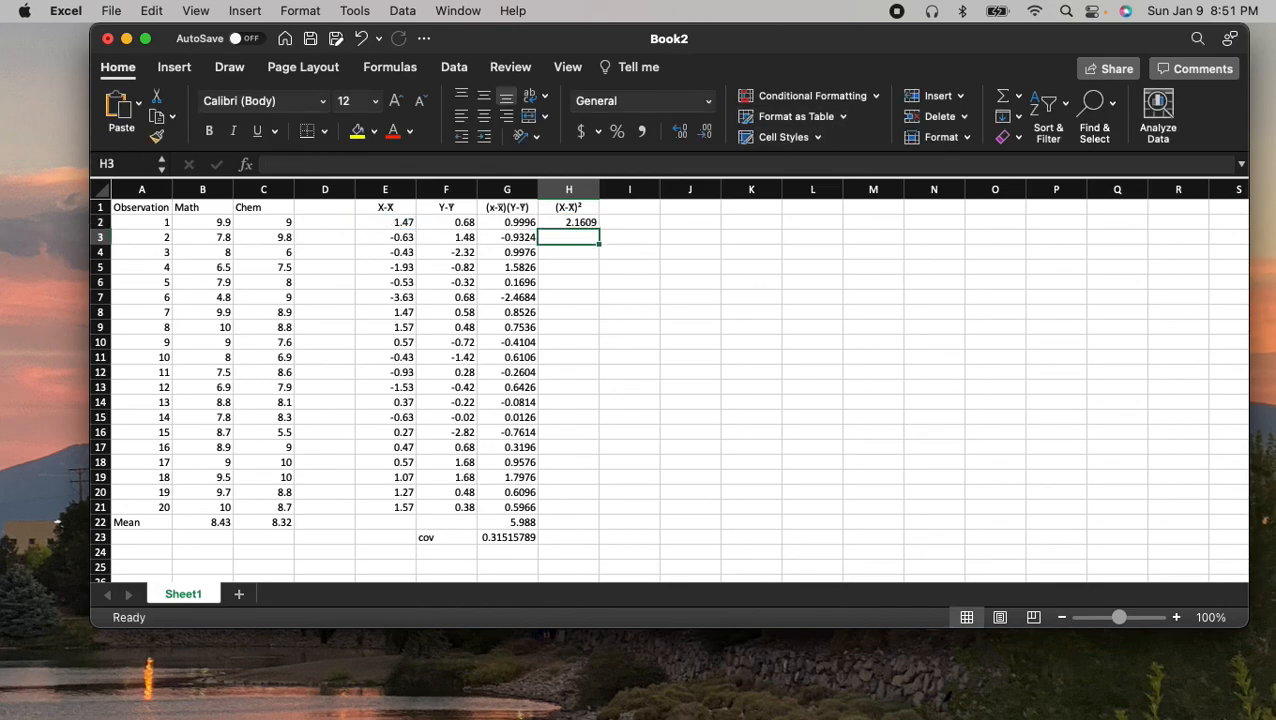
left_click(578, 223)
left_click_drag(598, 232, 586, 517)
Enter the header (Y-Y̅)² in I1 for the squared Chem deviations and center it
left_click(636, 207)
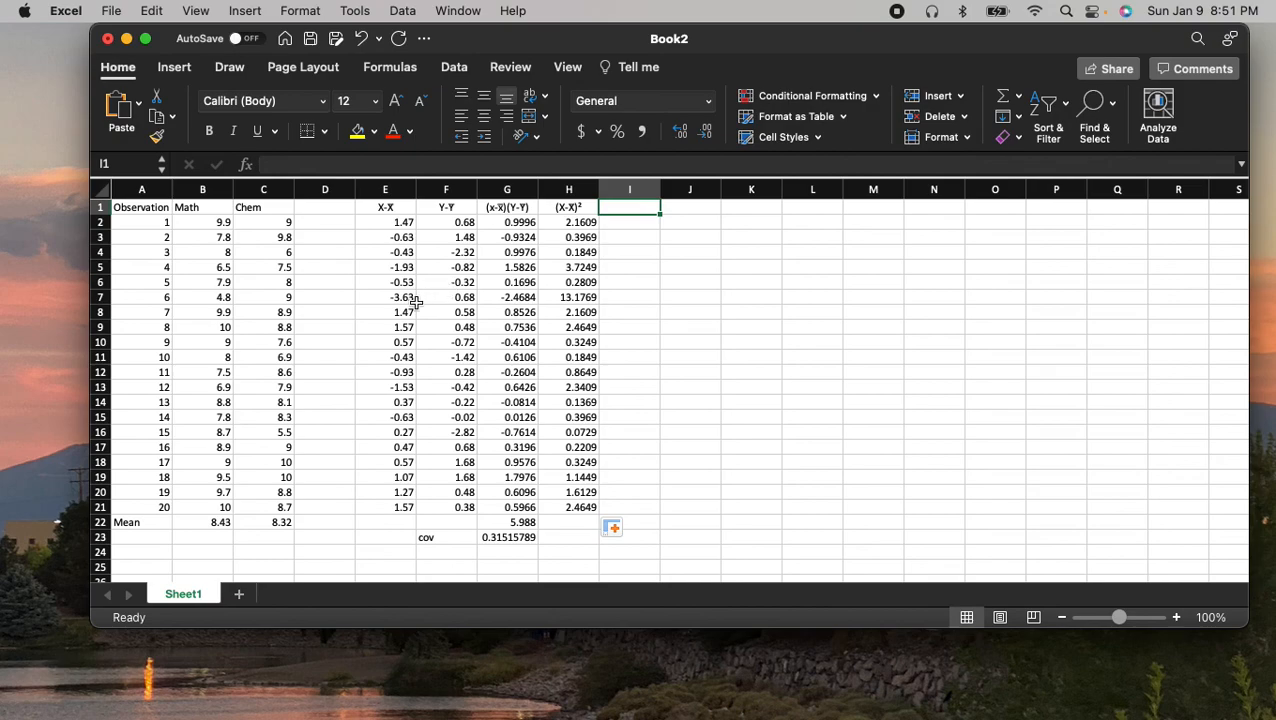
type("(")
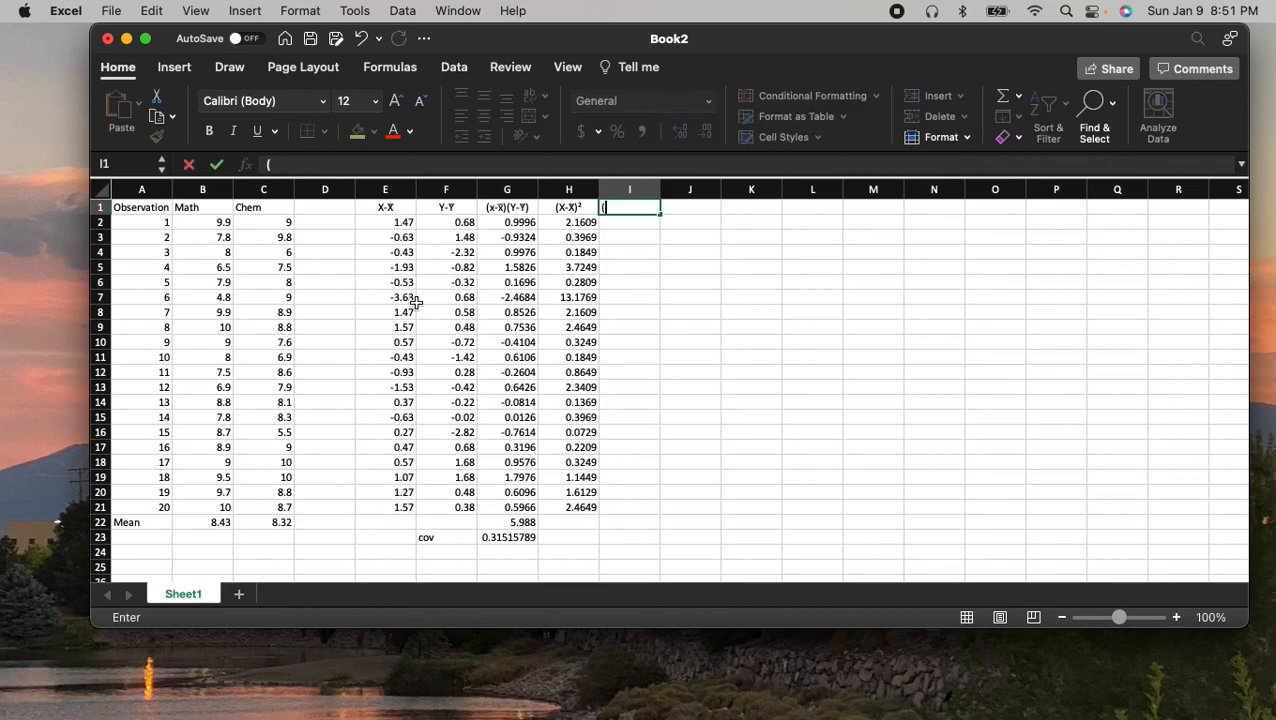
type("Y-Y-Ȳ")
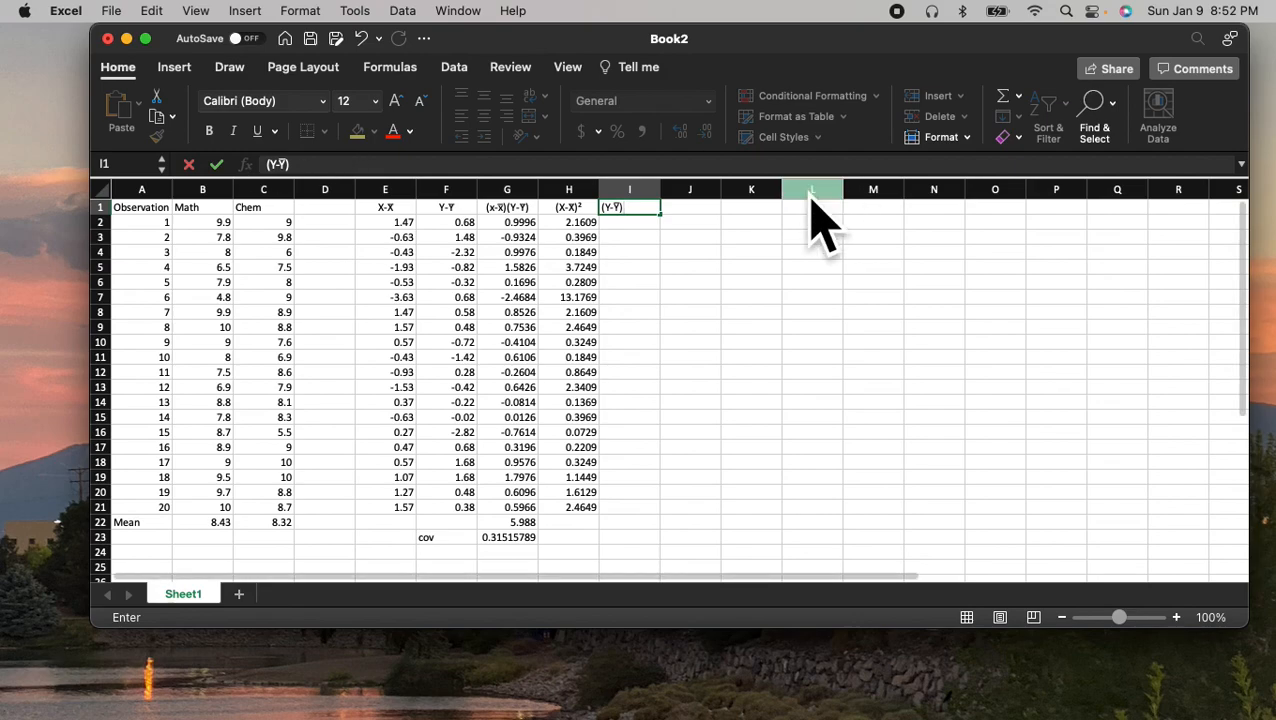
left_click(636, 211)
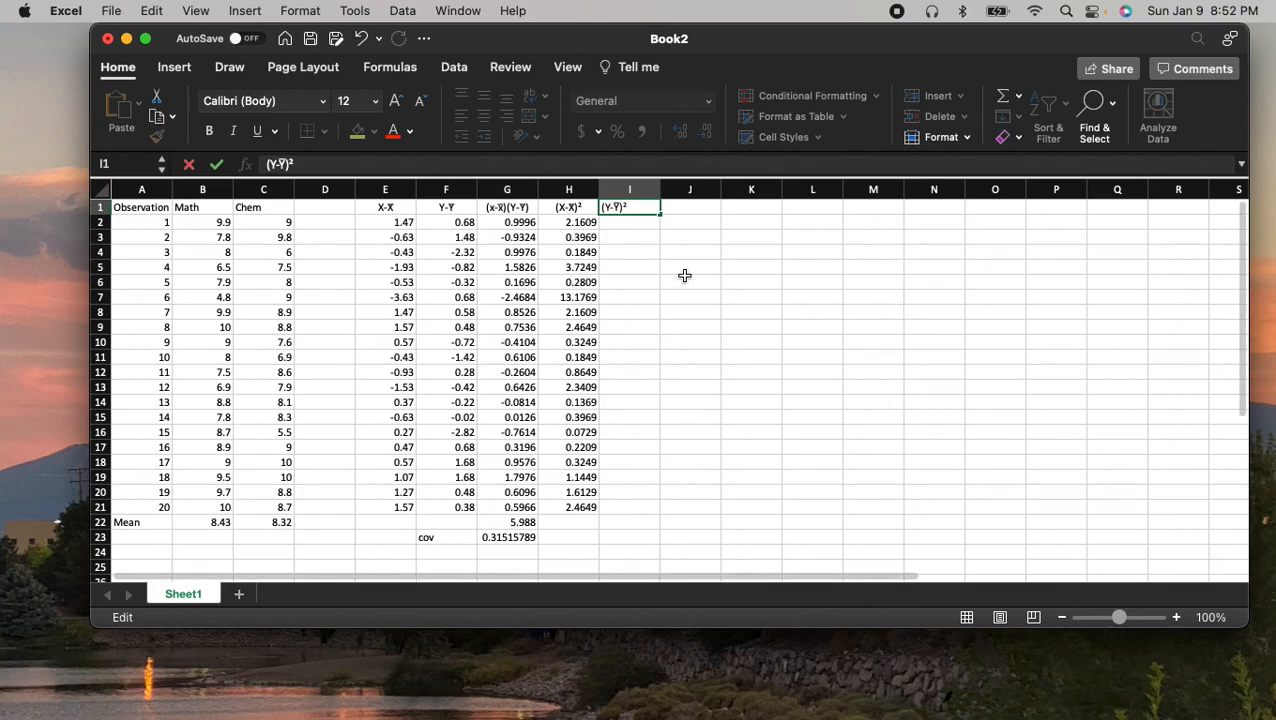
Square the Chem deviations with =F2^2 in I2, filled down to I21
left_click(648, 226)
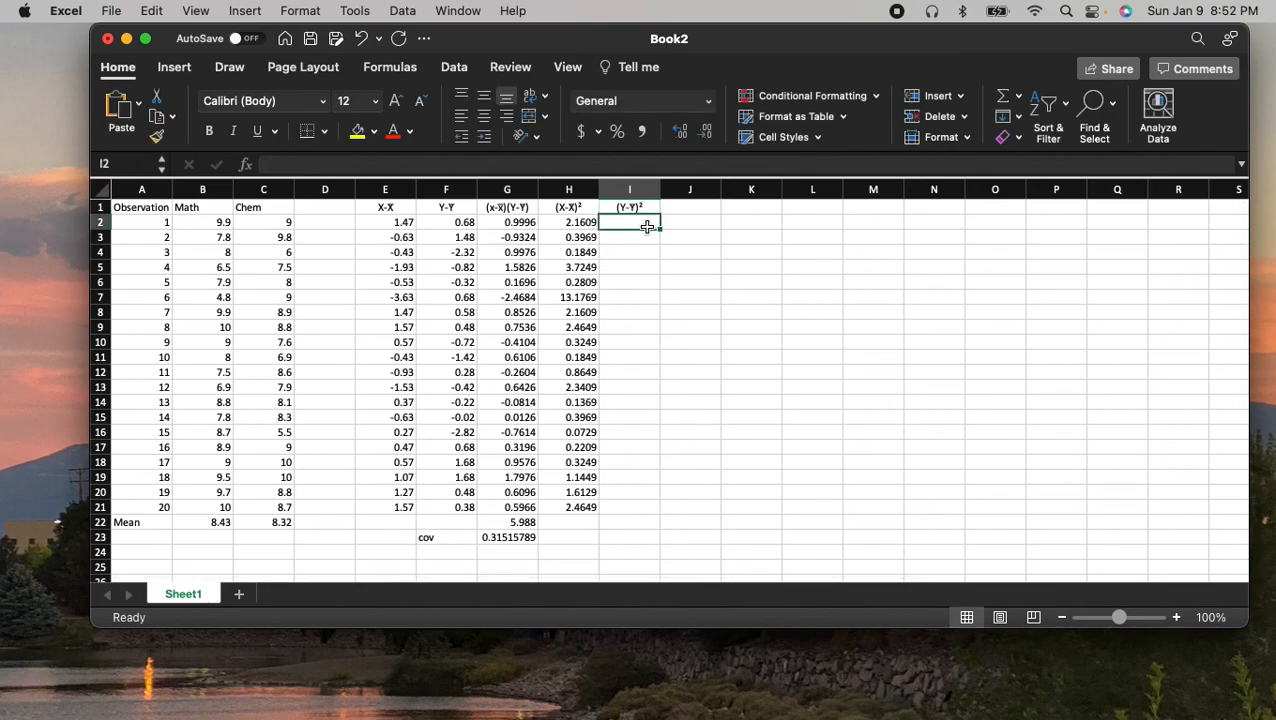
type("=")
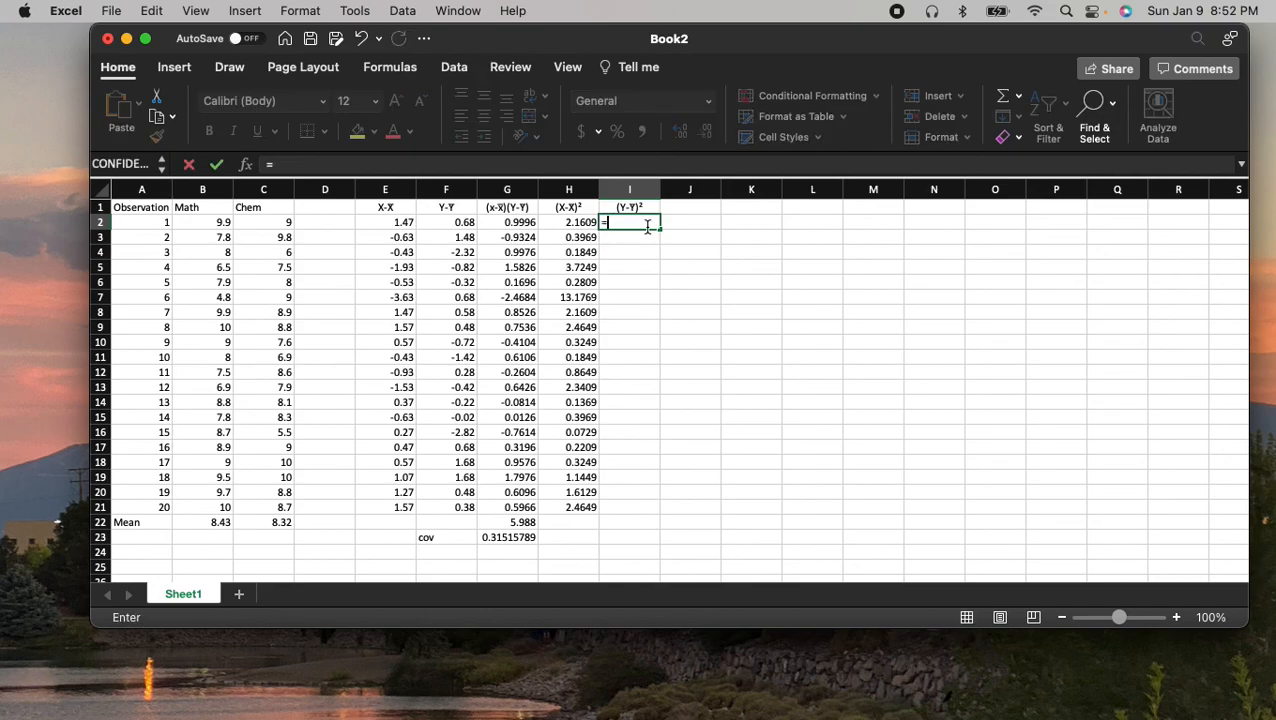
left_click(447, 222)
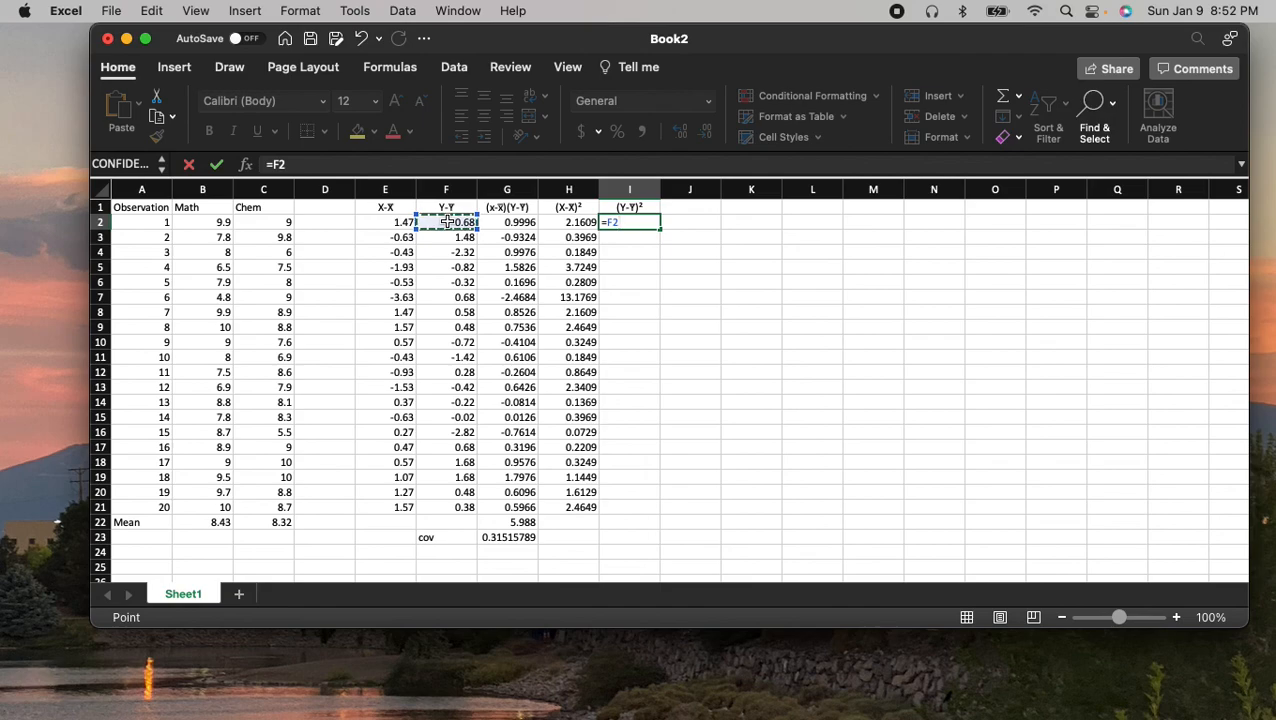
type("^2")
key("Return")
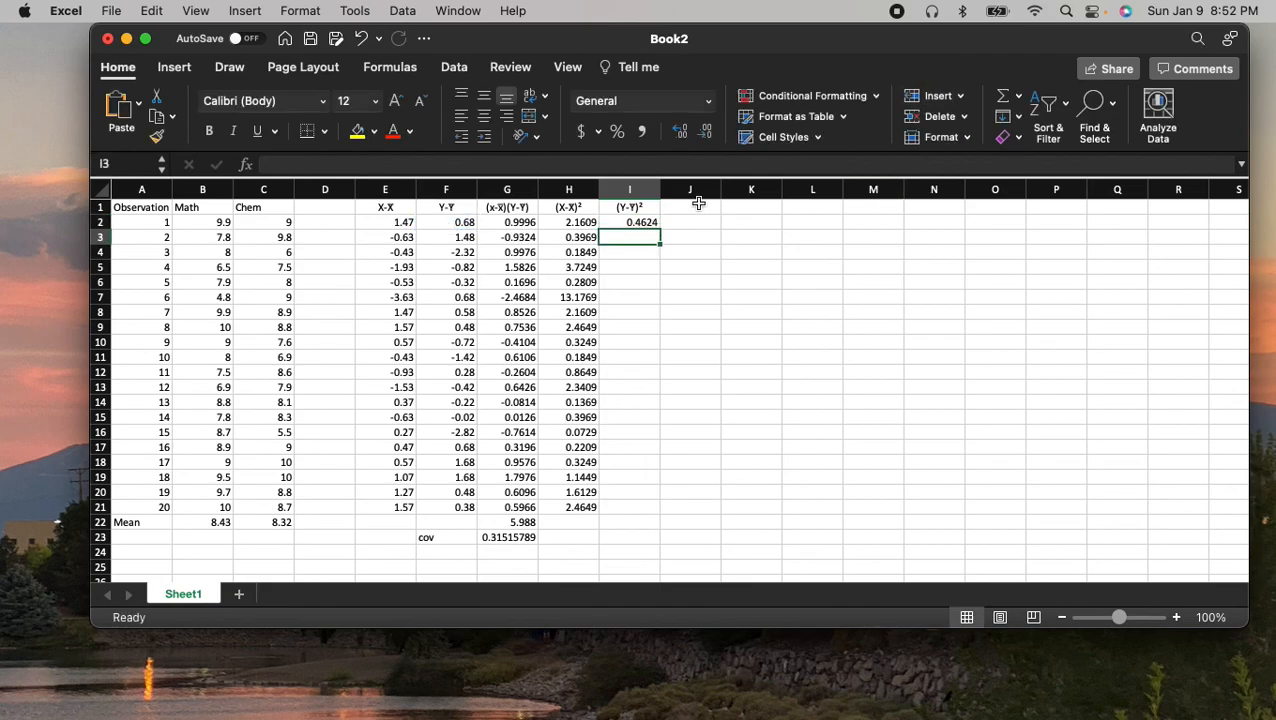
left_click(634, 222)
left_click_drag(662, 230, 609, 511)
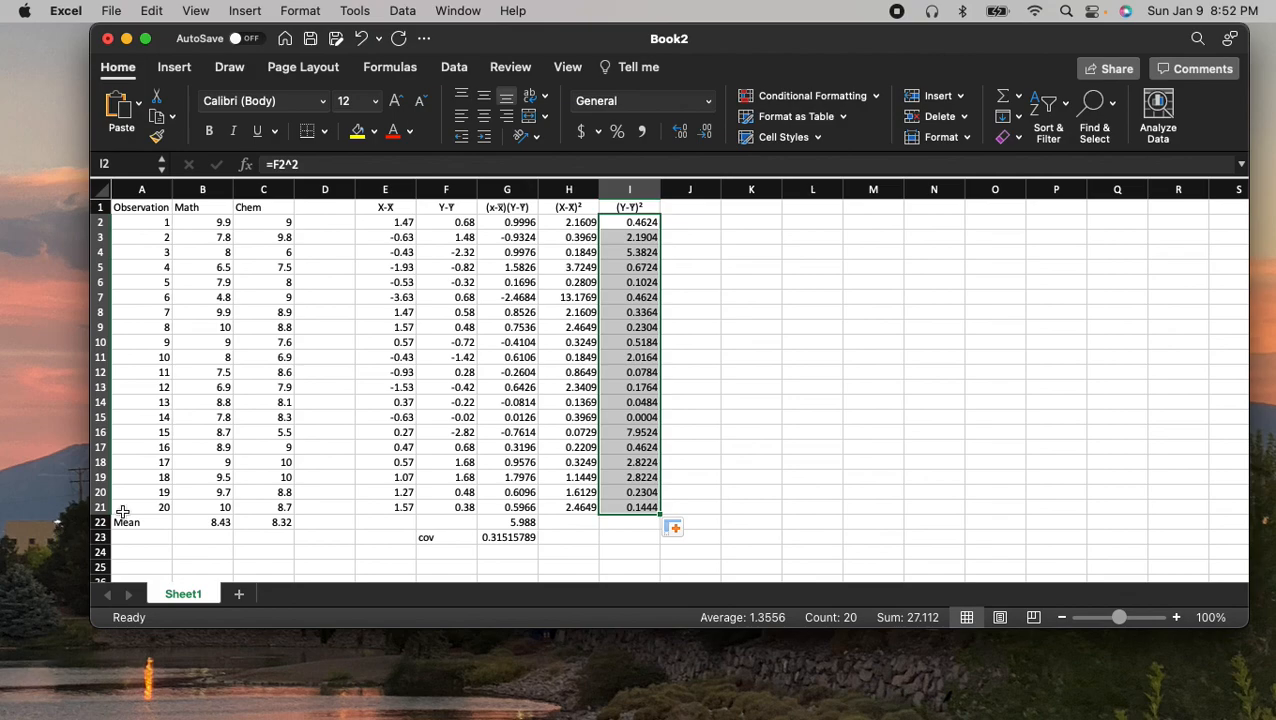
Extend the SUM formula from G22 across to I22 to total both columns of squared deviations
left_click(566, 521)
left_click(516, 523)
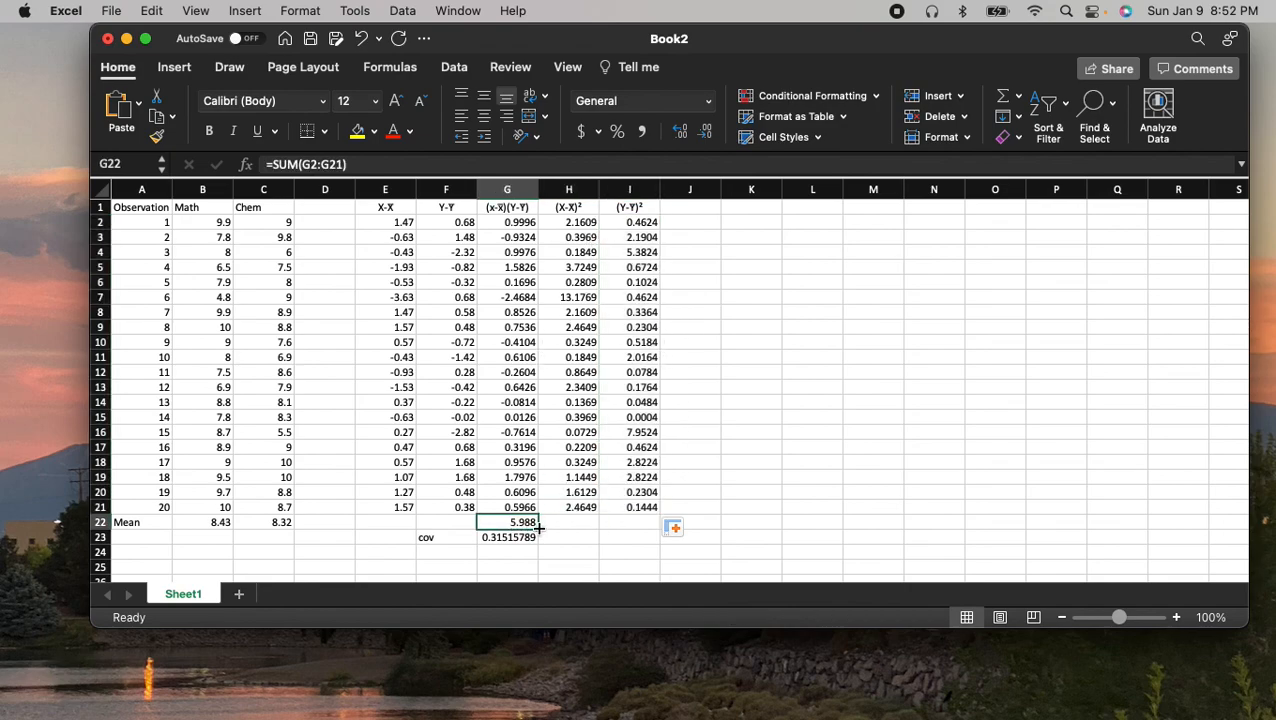
left_click_drag(538, 530, 644, 524)
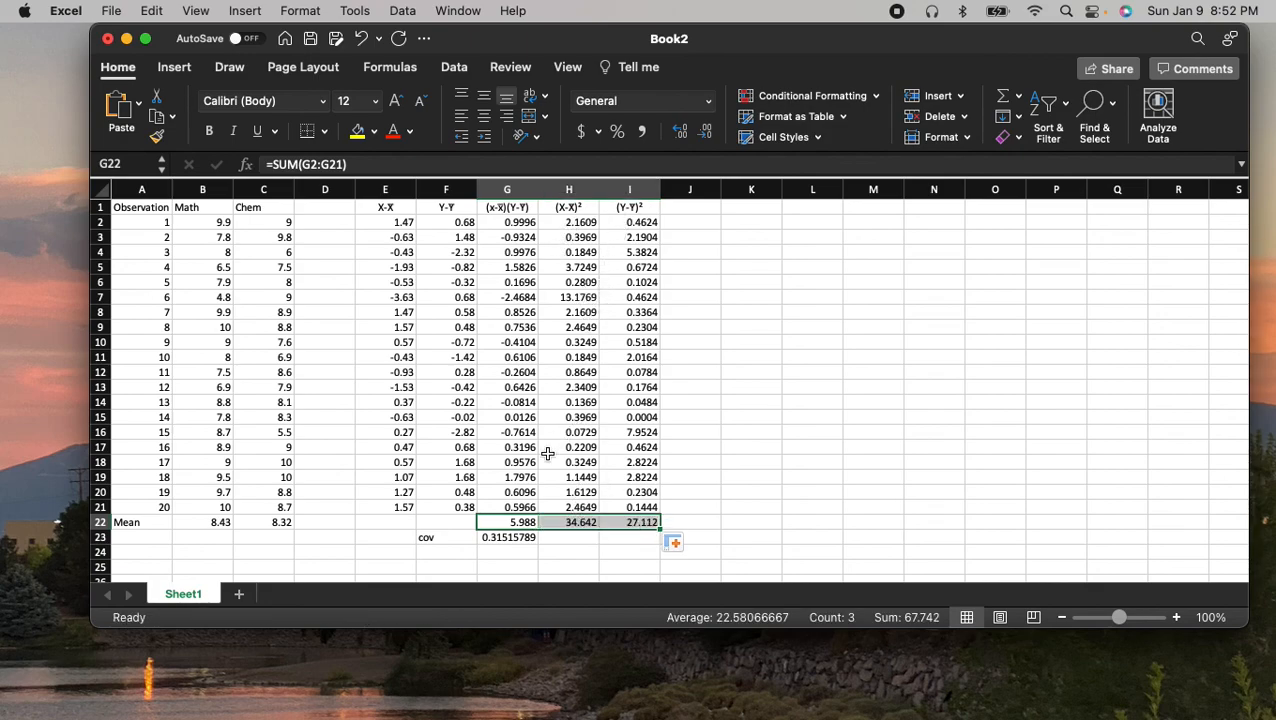
Calculate the Math and Chem variances with =H22/19 in H23 and =I22/19 in I23
left_click(580, 540)
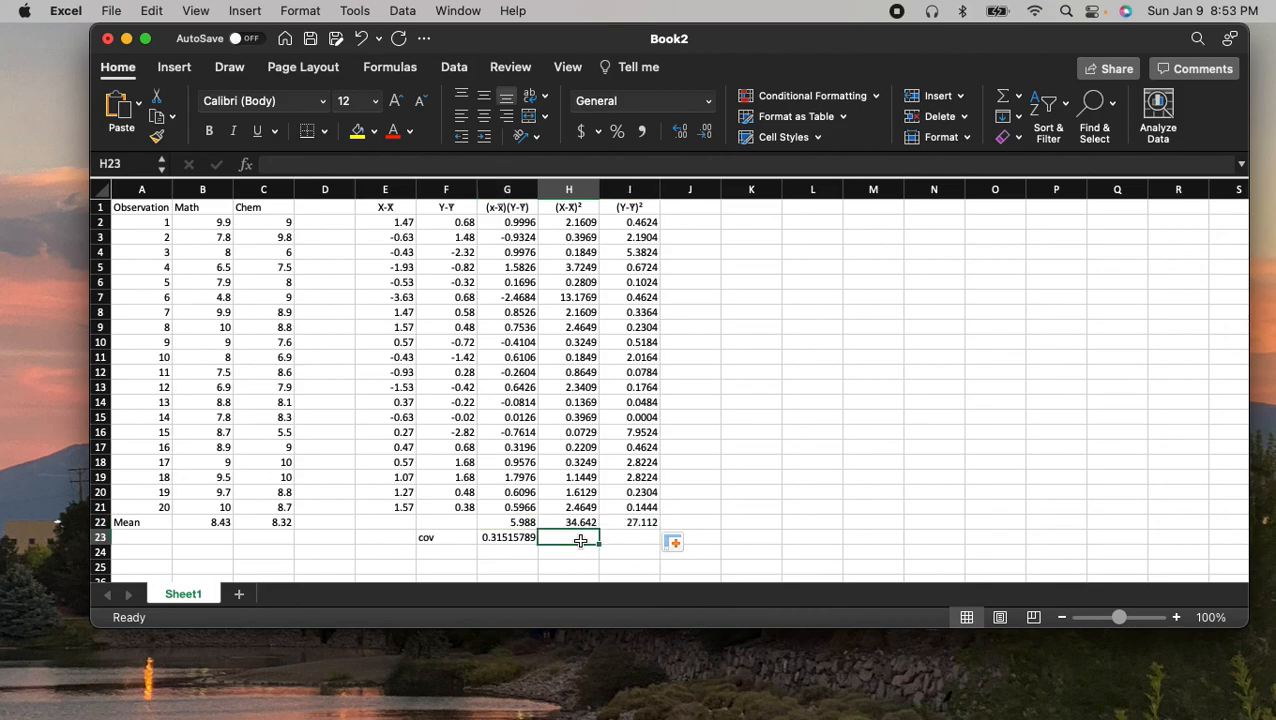
type("=")
left_click(574, 522)
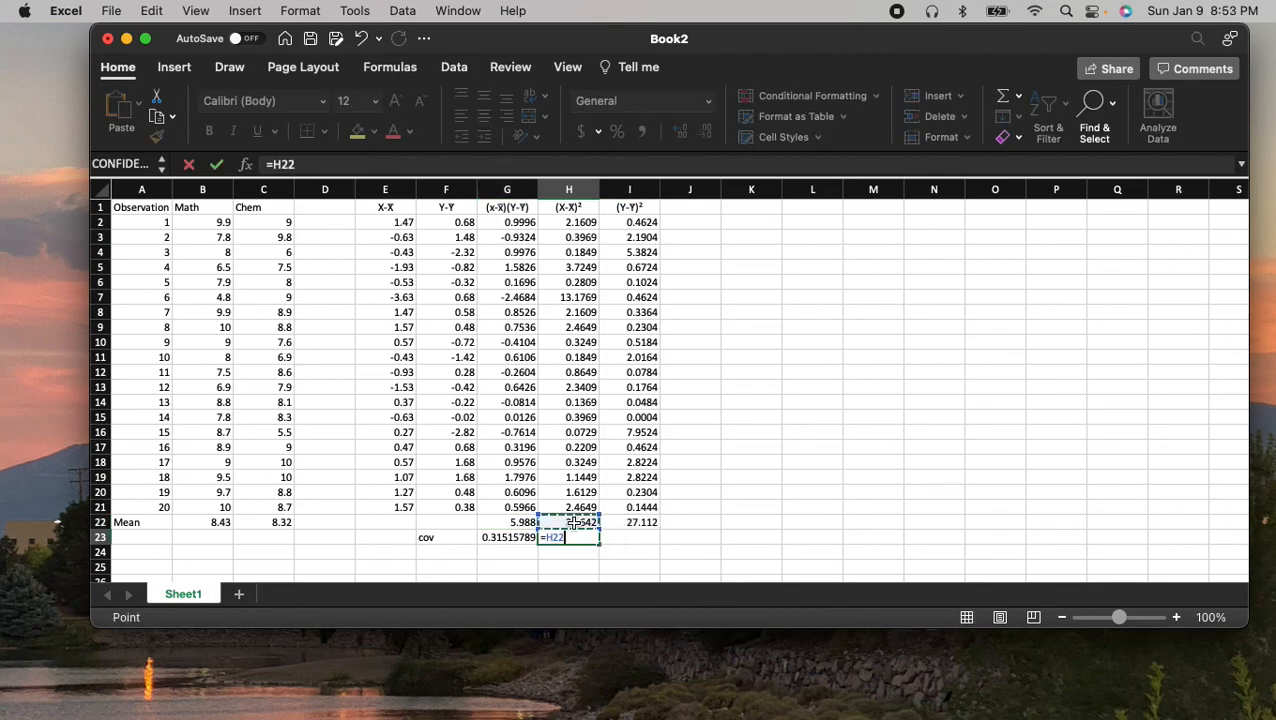
type("/19")
key("Tab")
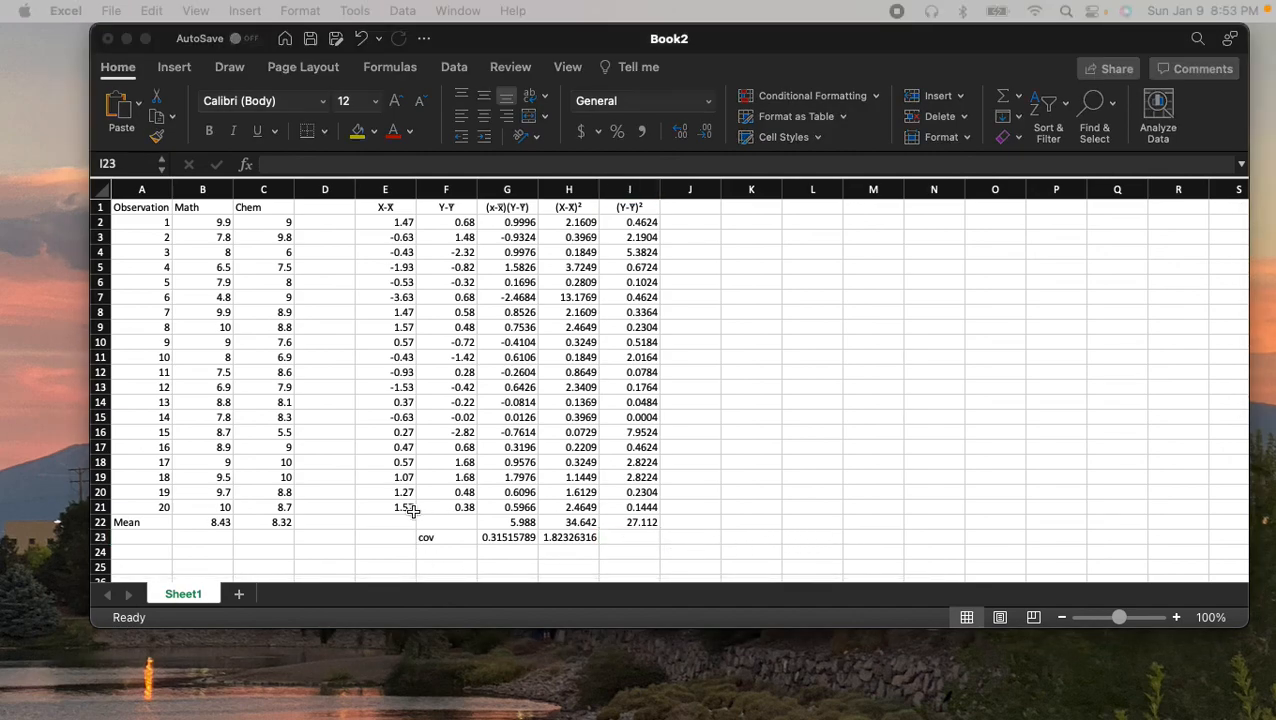
left_click(640, 540)
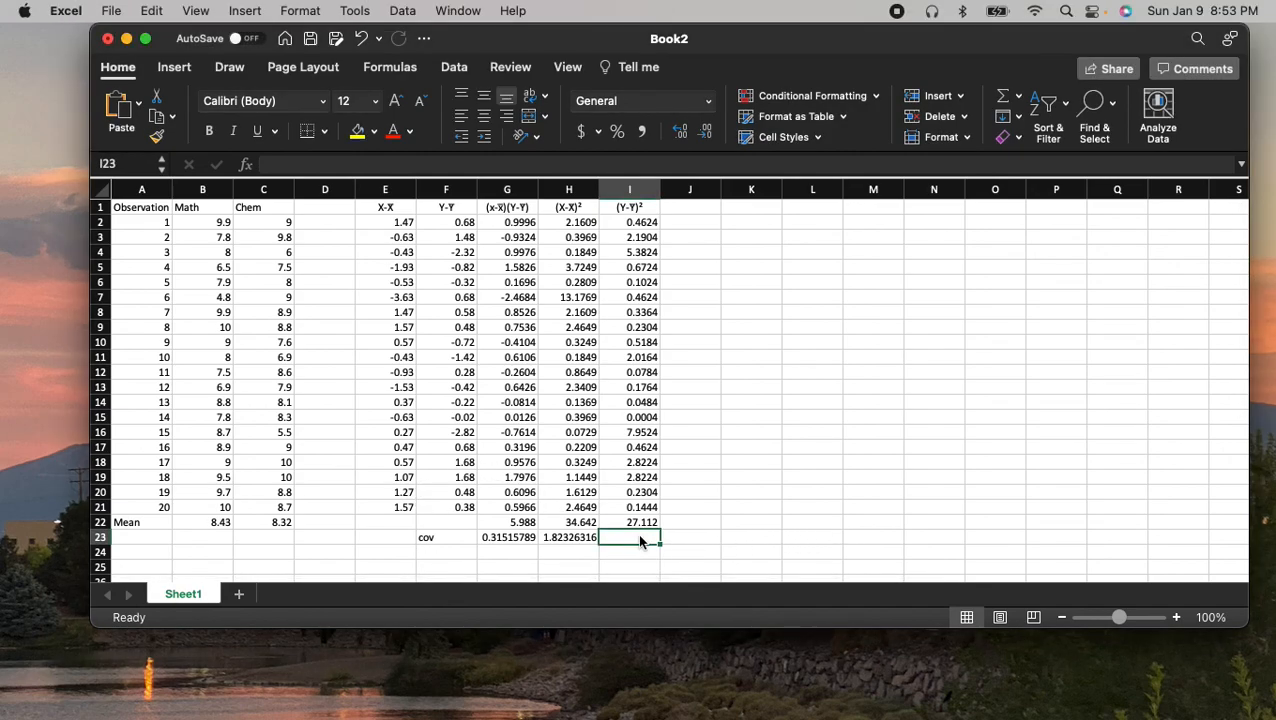
type("=")
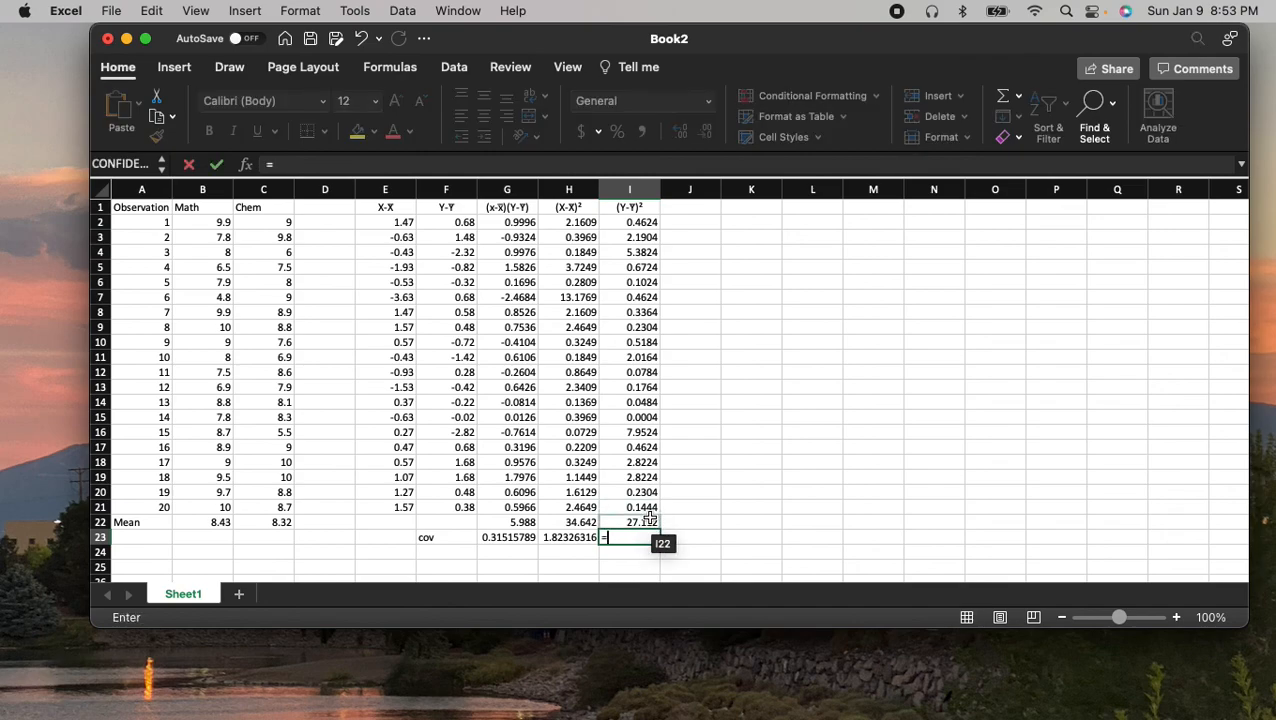
left_click(649, 520)
type("/19")
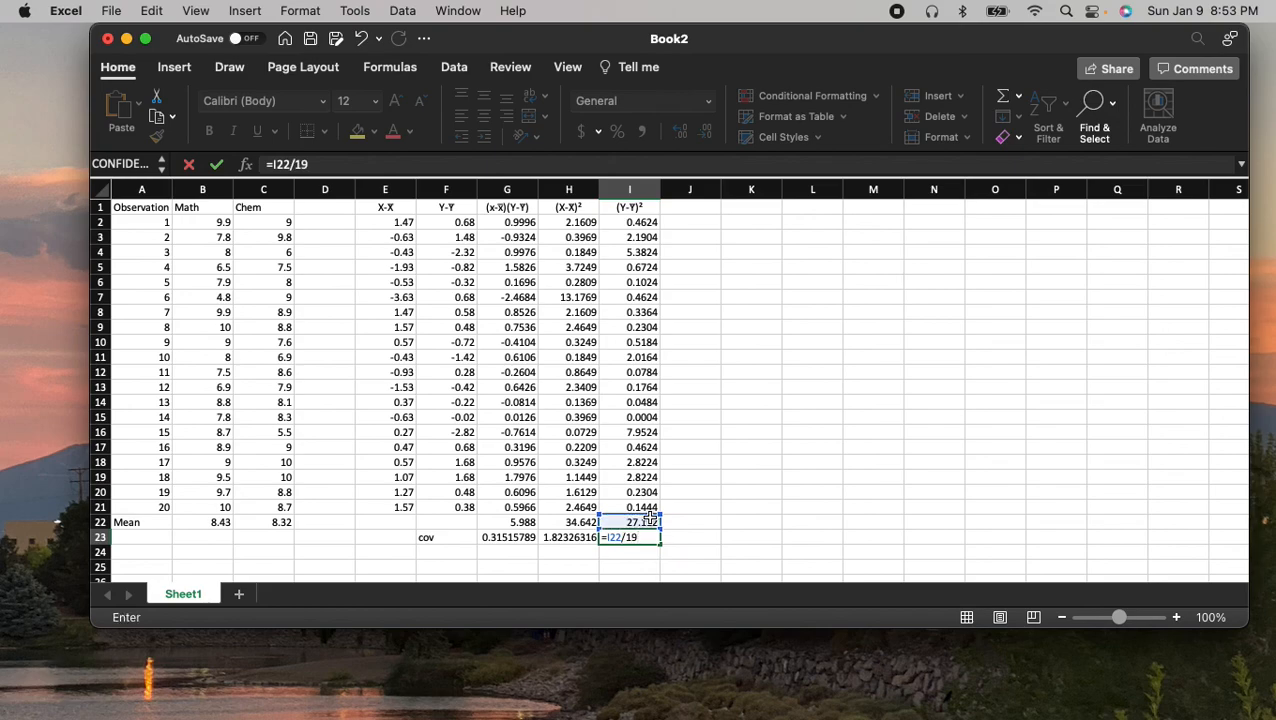
key("Return")
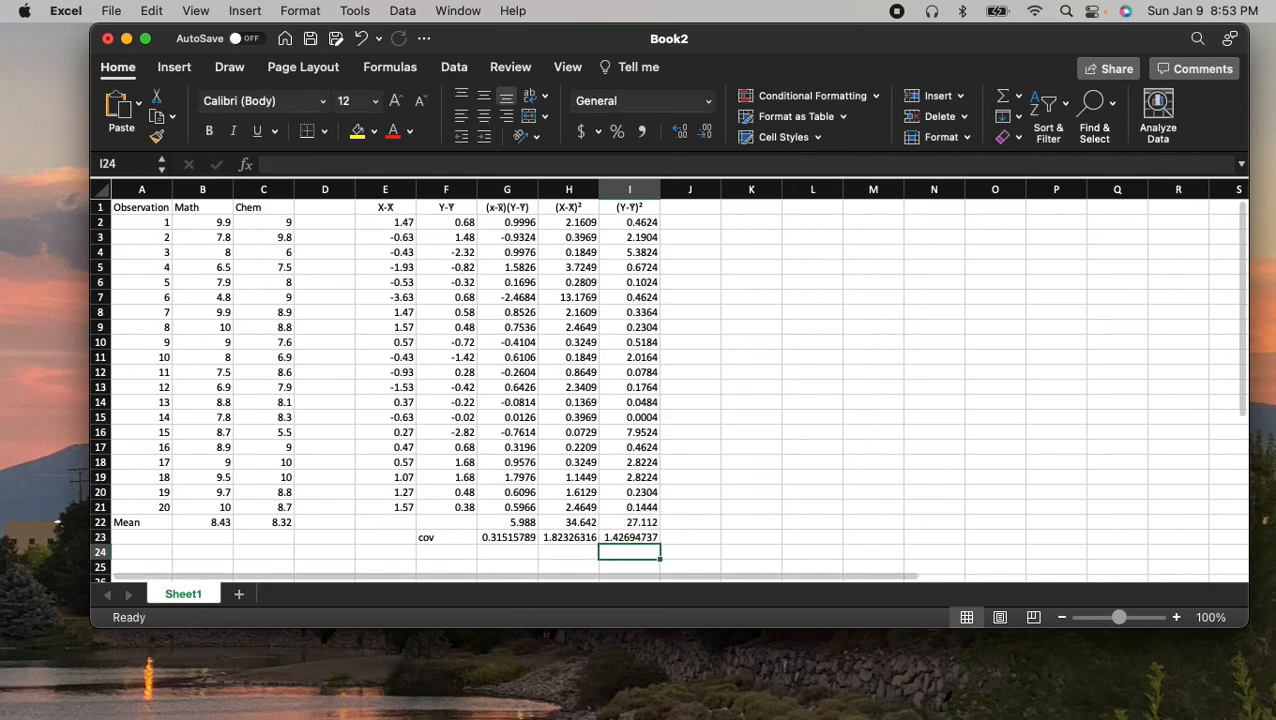
Calculate the standard deviations by taking the square root of H23 with SQRT in H24 and filling the formula across to I24
left_click(552, 552)
type("=sq")
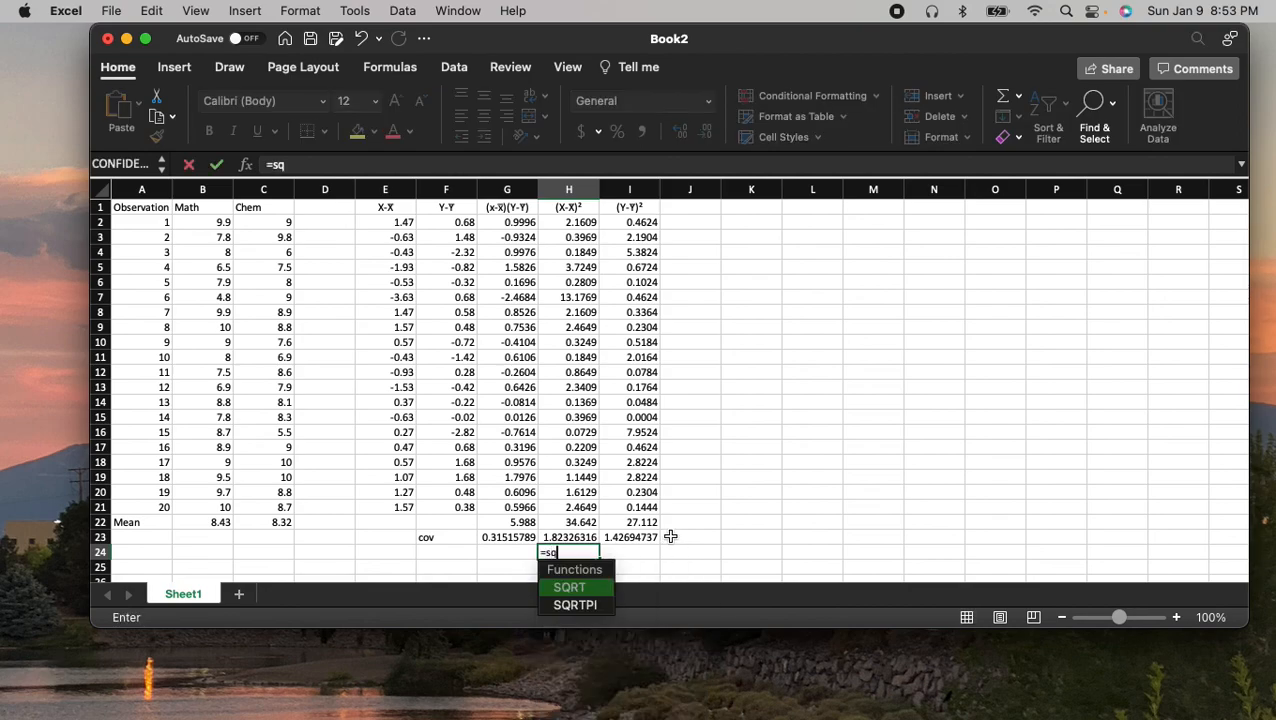
key("Tab")
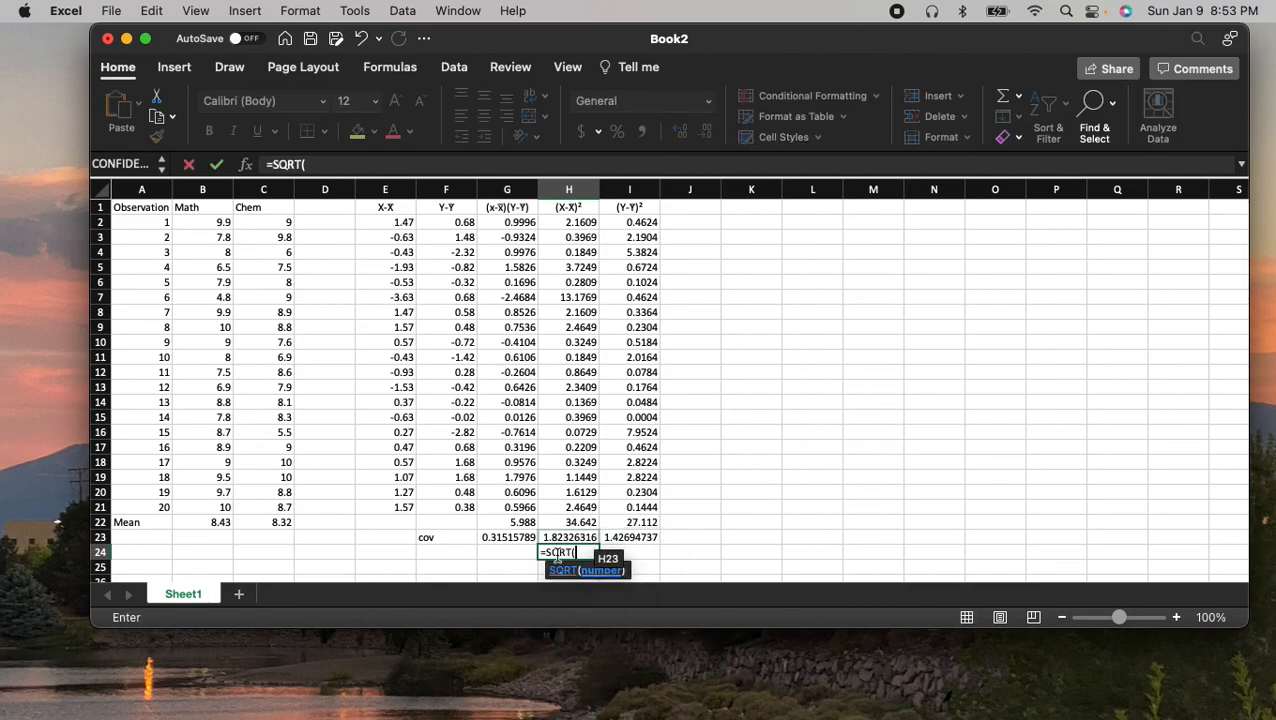
left_click(565, 539)
key("Return")
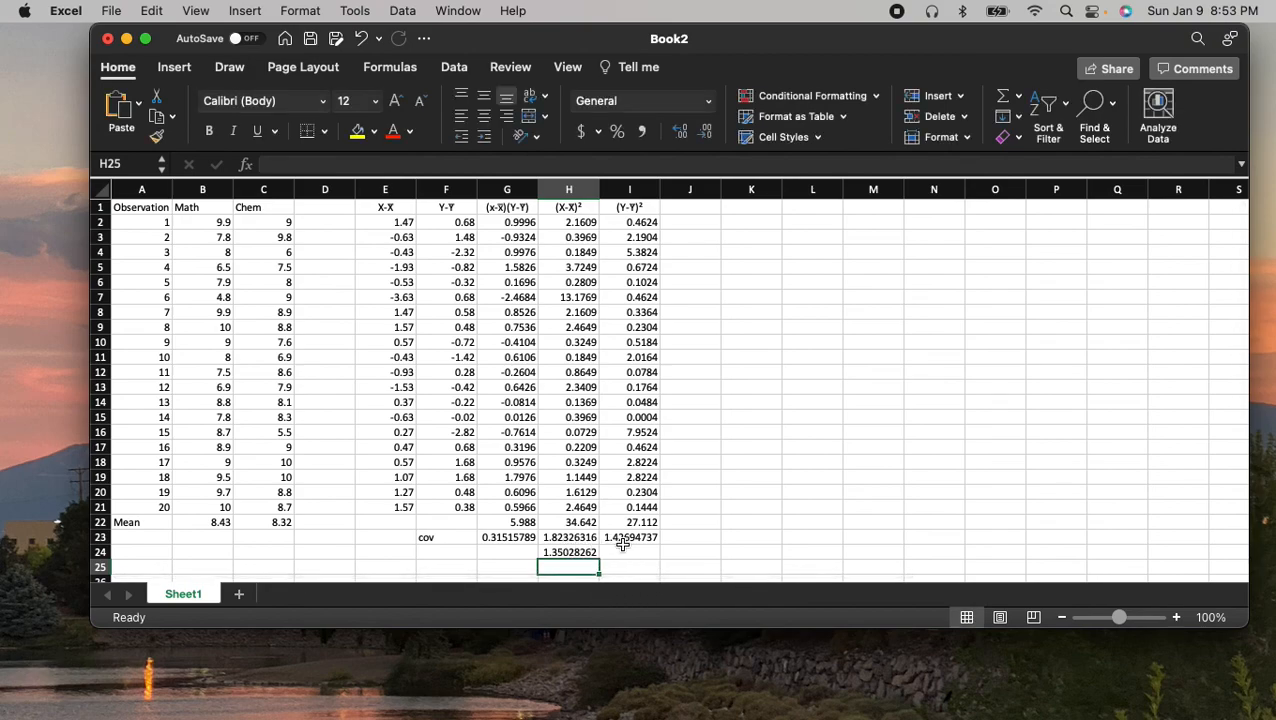
left_click(576, 551)
left_click_drag(598, 560, 662, 558)
Label the standard deviation row SD in F24
left_click(432, 554)
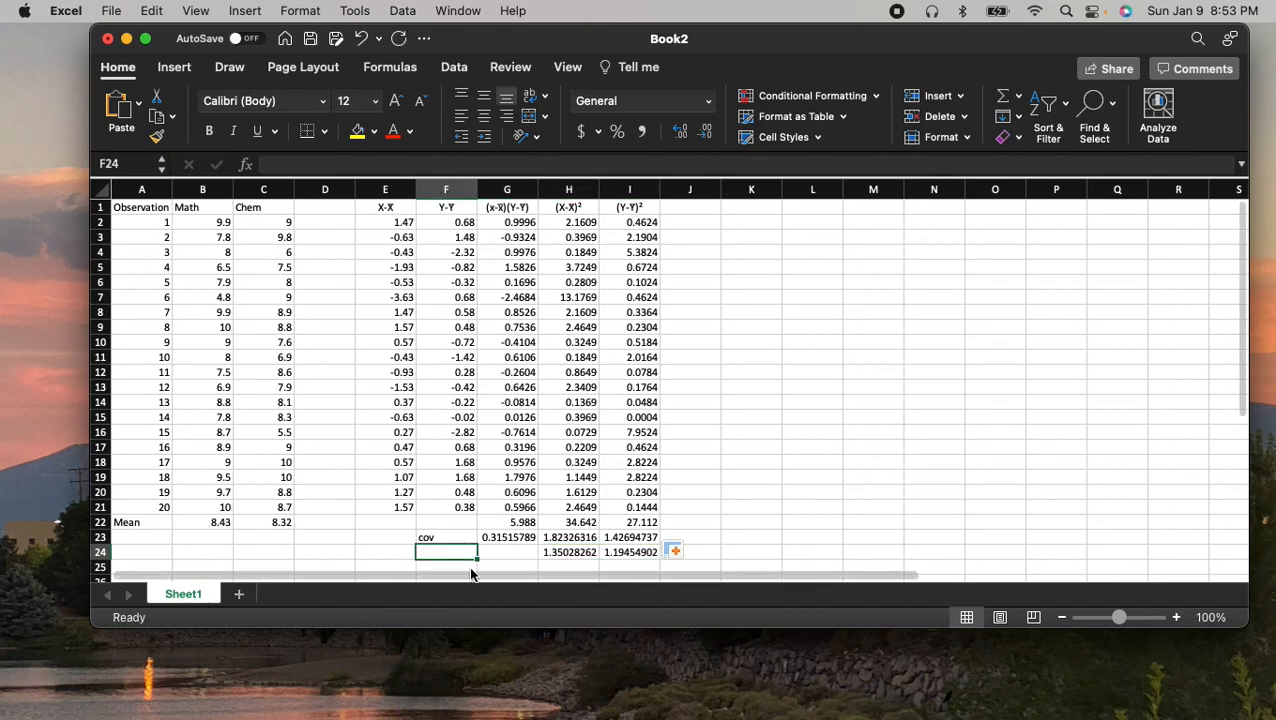
type("S")
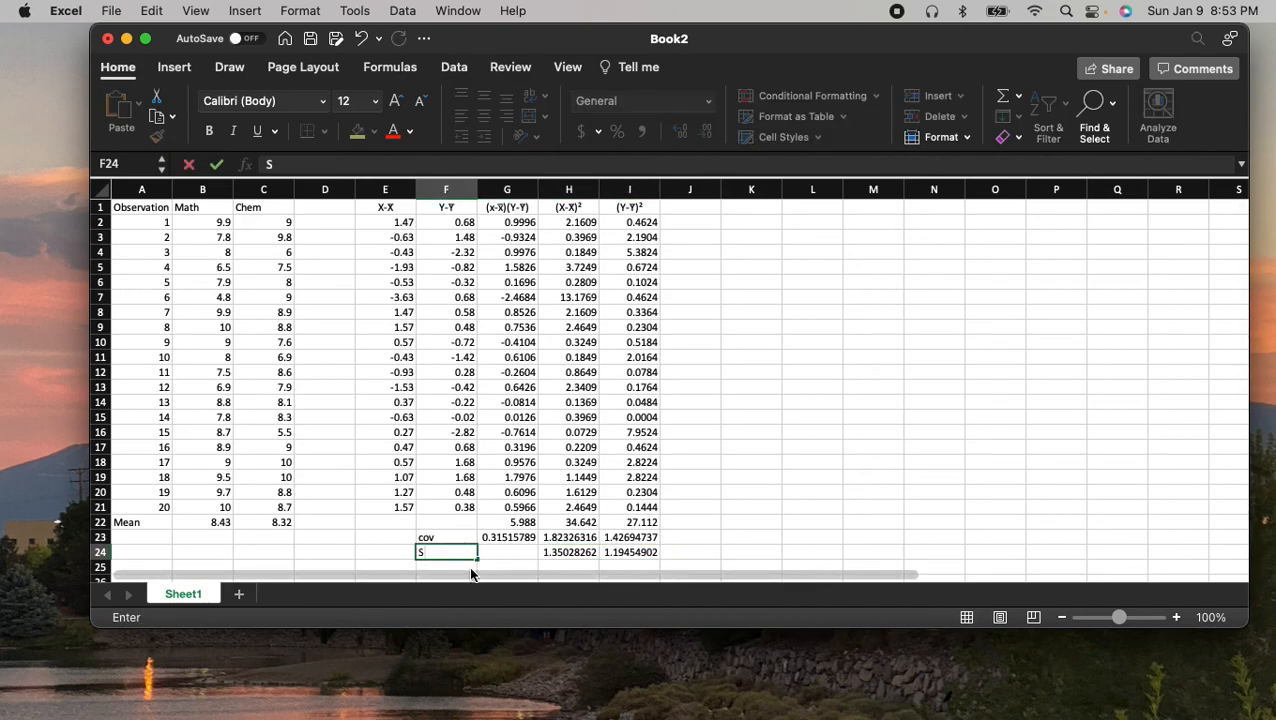
type("a")
key("BackSpace")
type("D")
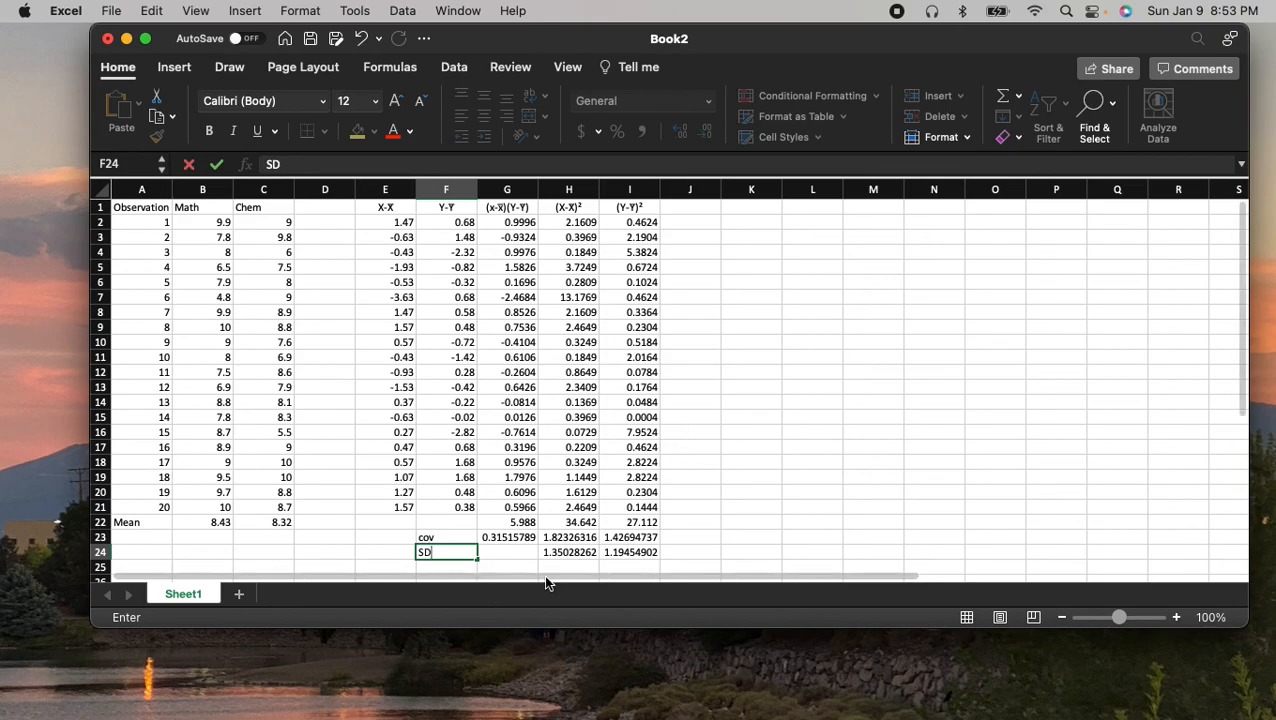
Check the correlation coefficient formula in the Word document and return to the Excel workbook Book2
left_click(762, 536)
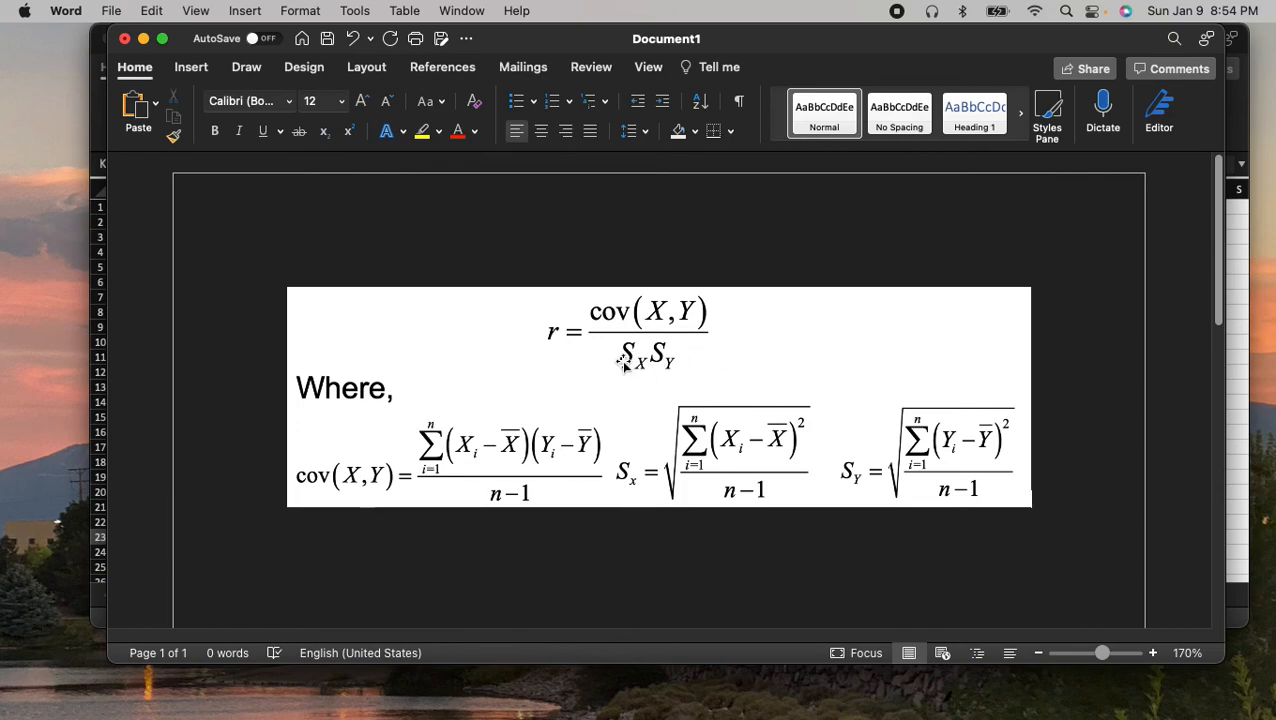
left_click_drag(997, 40, 2, 300)
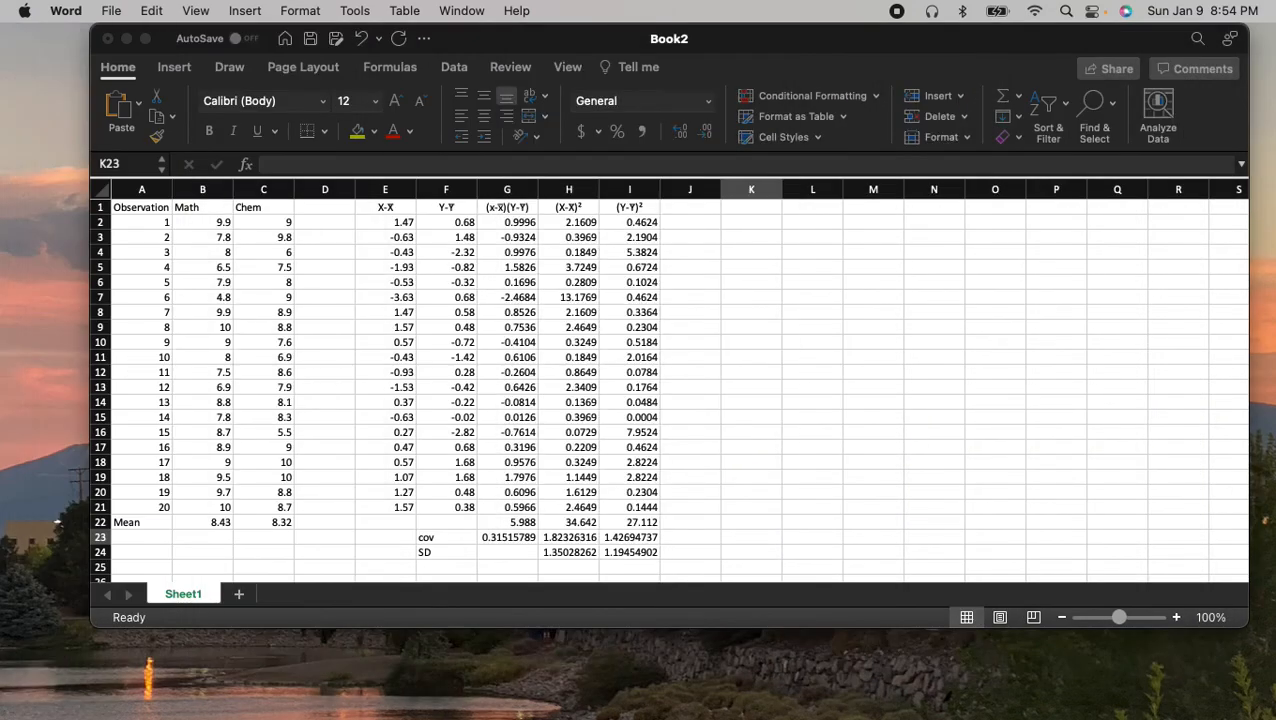
left_click(615, 560)
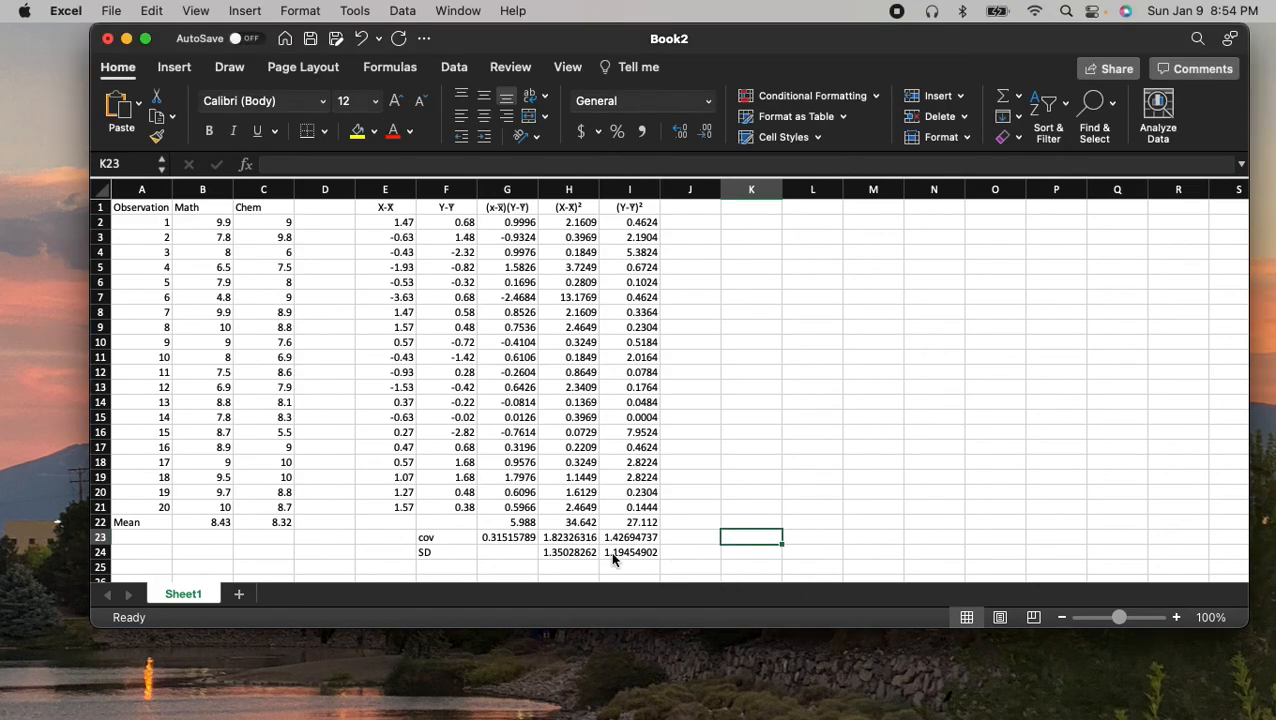
Calculate the product of the Math and Chem standard deviations with =H24*I24 in J24
scroll(658, 567, "down", 1)
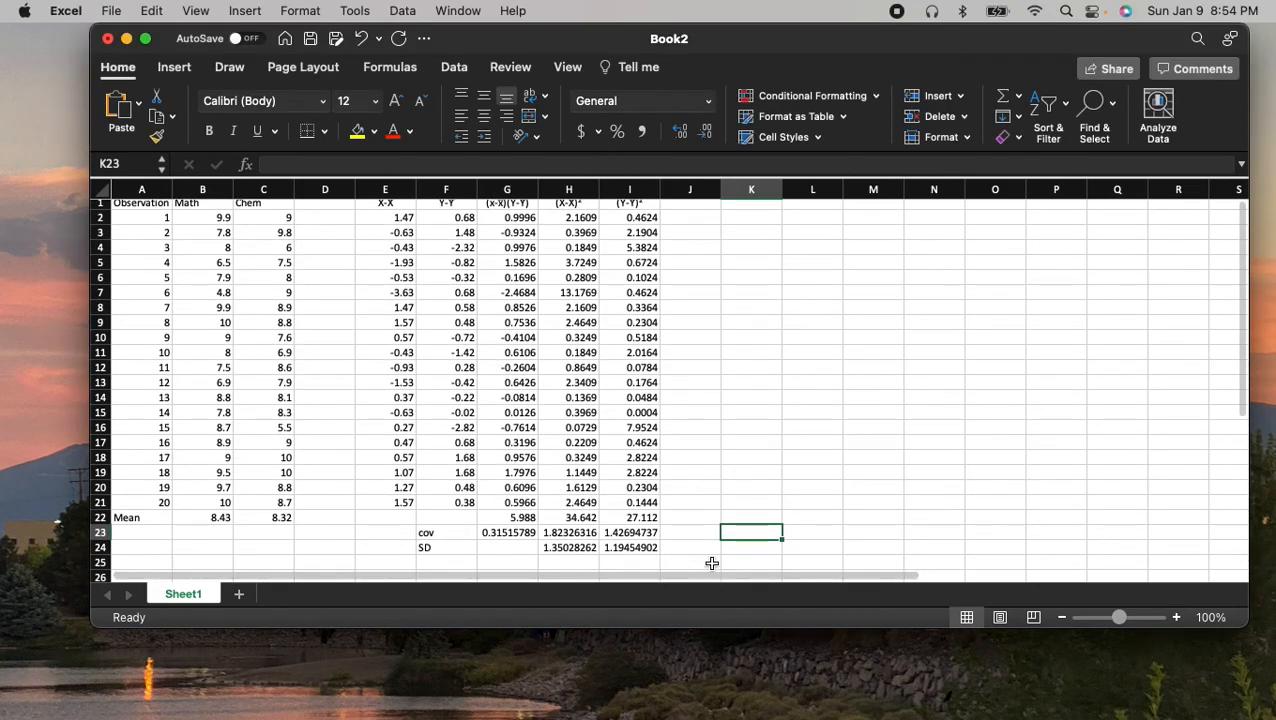
scroll(489, 545, "down", 2)
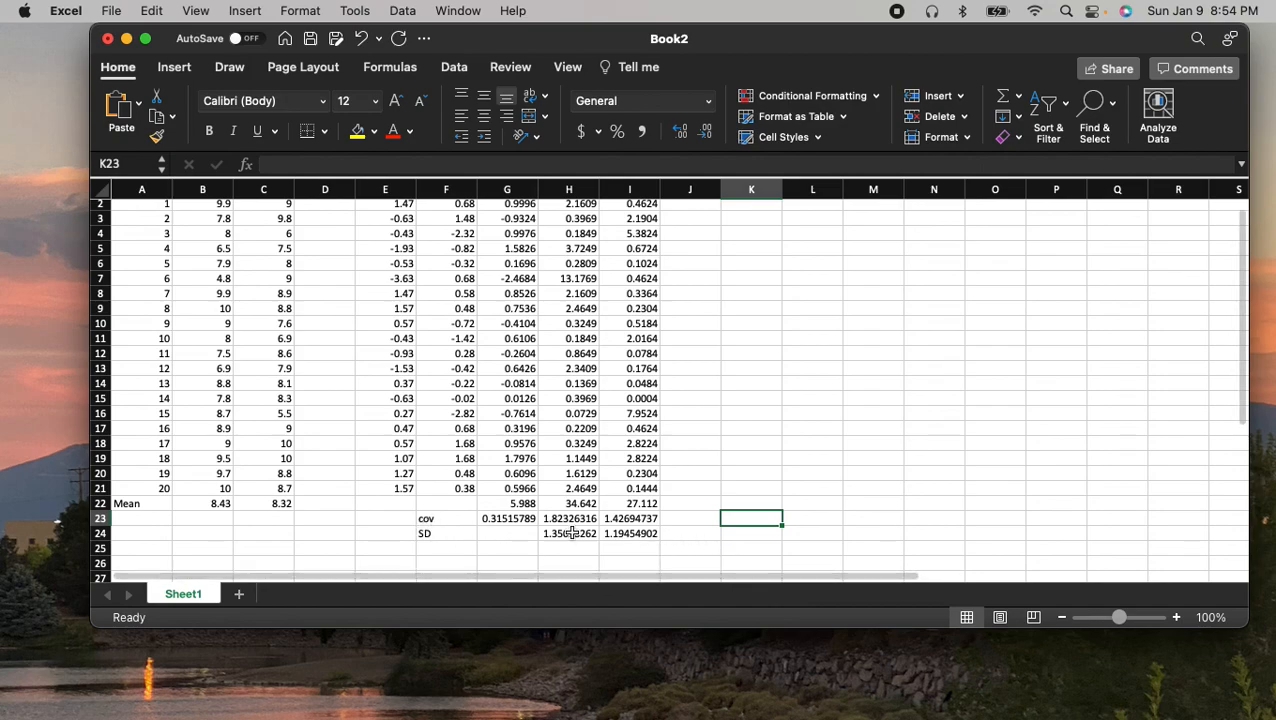
left_click(686, 536)
type("=")
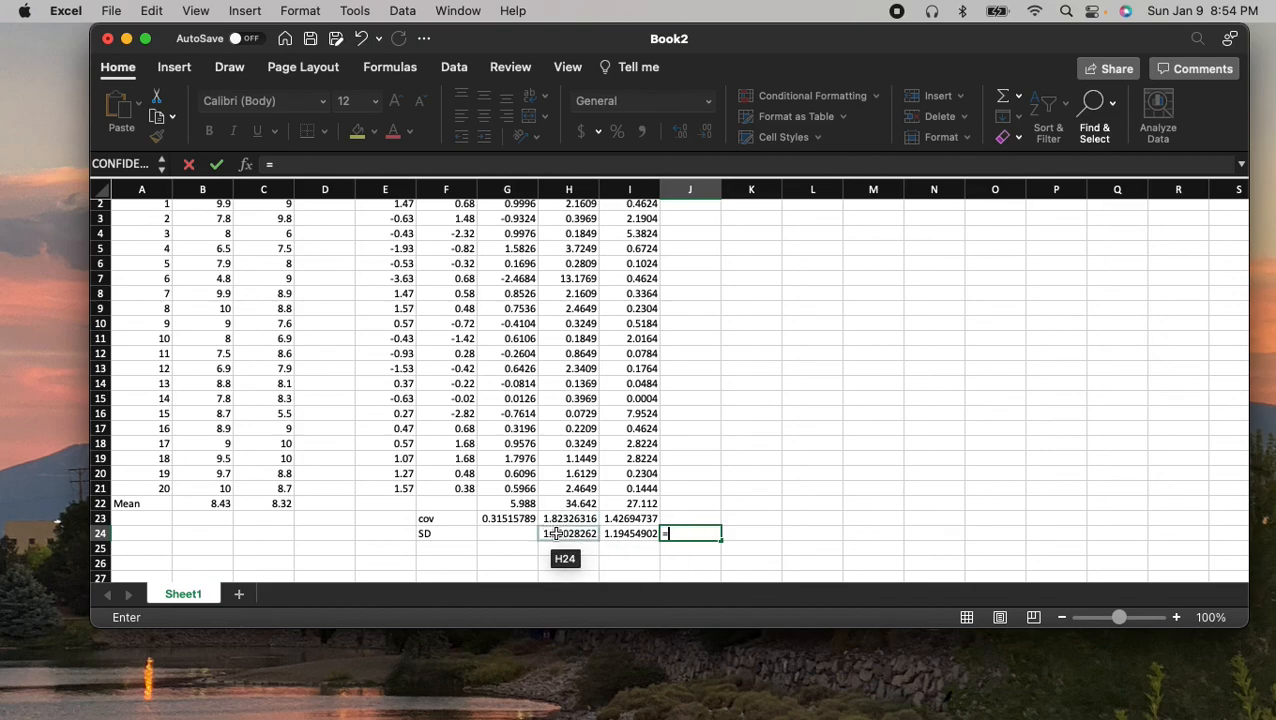
left_click(556, 534)
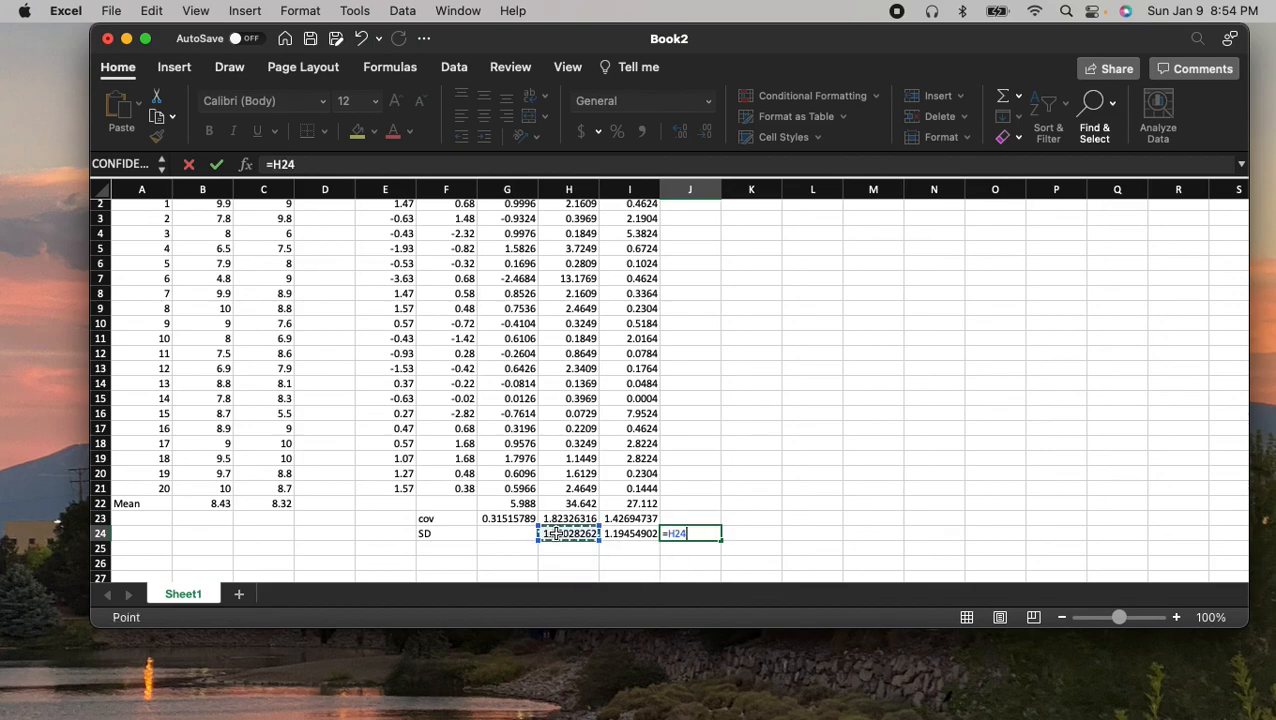
type("*")
left_click(632, 534)
key("Return")
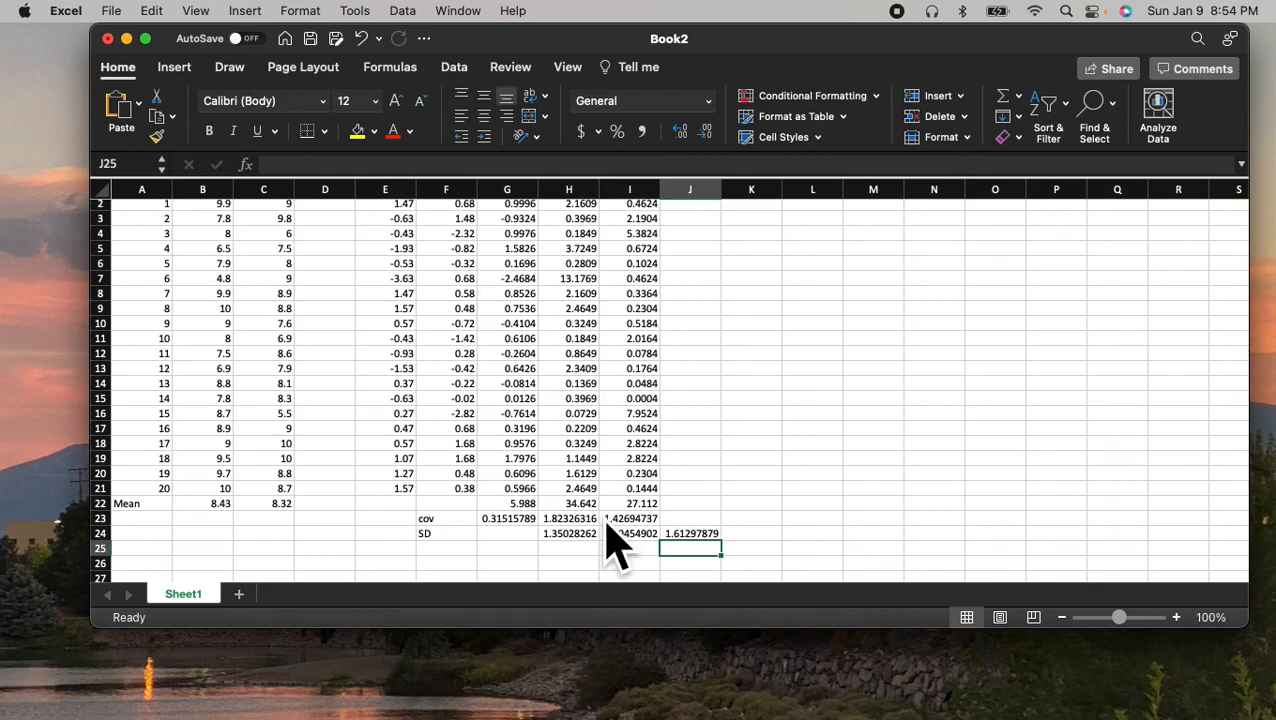
Label the correlation coefficient row r in F26
left_click(435, 563)
type("r")
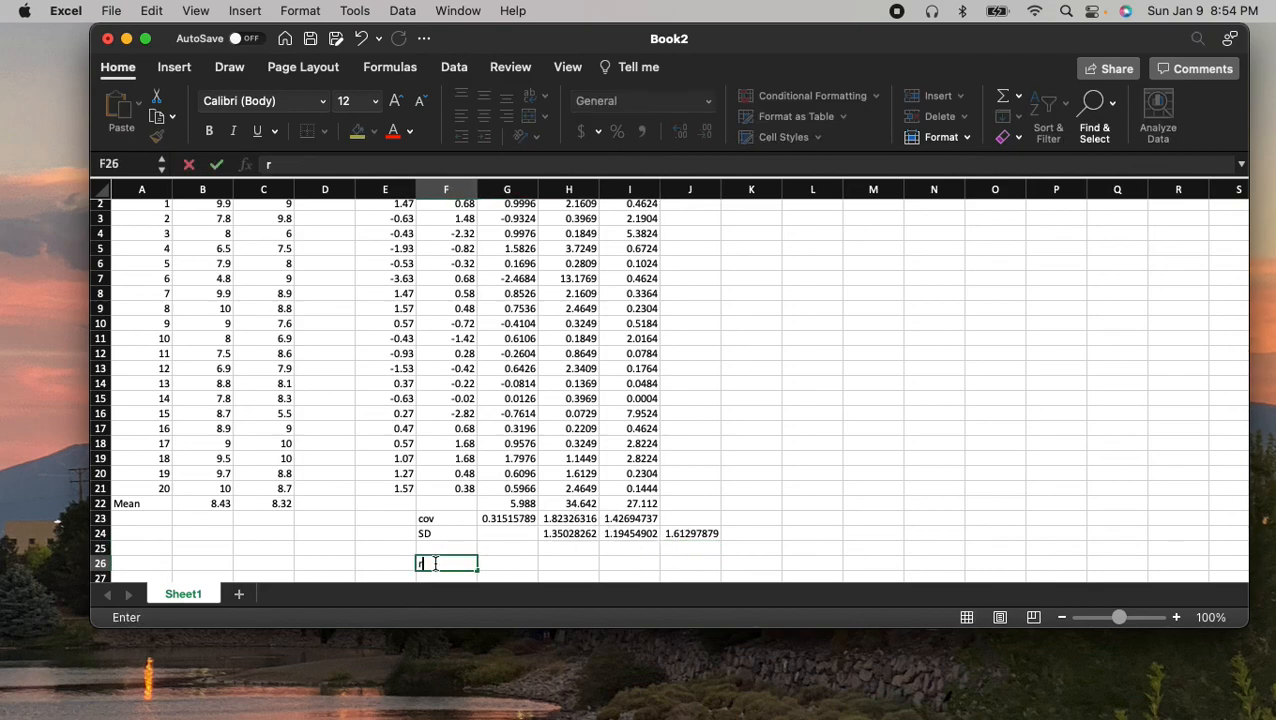
key("Tab")
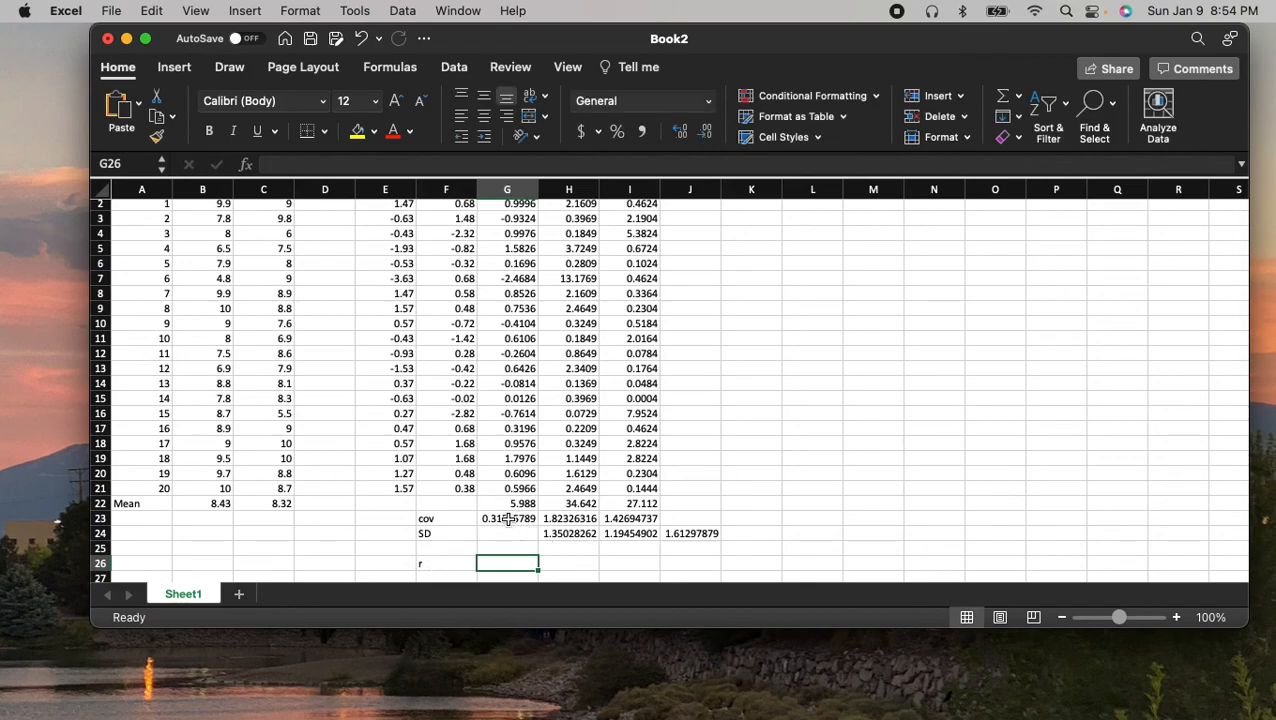
Calculate the correlation coefficient in G26 by dividing the covariance by the product of the standard deviations with =G23/(H24*I24)
left_click(510, 518)
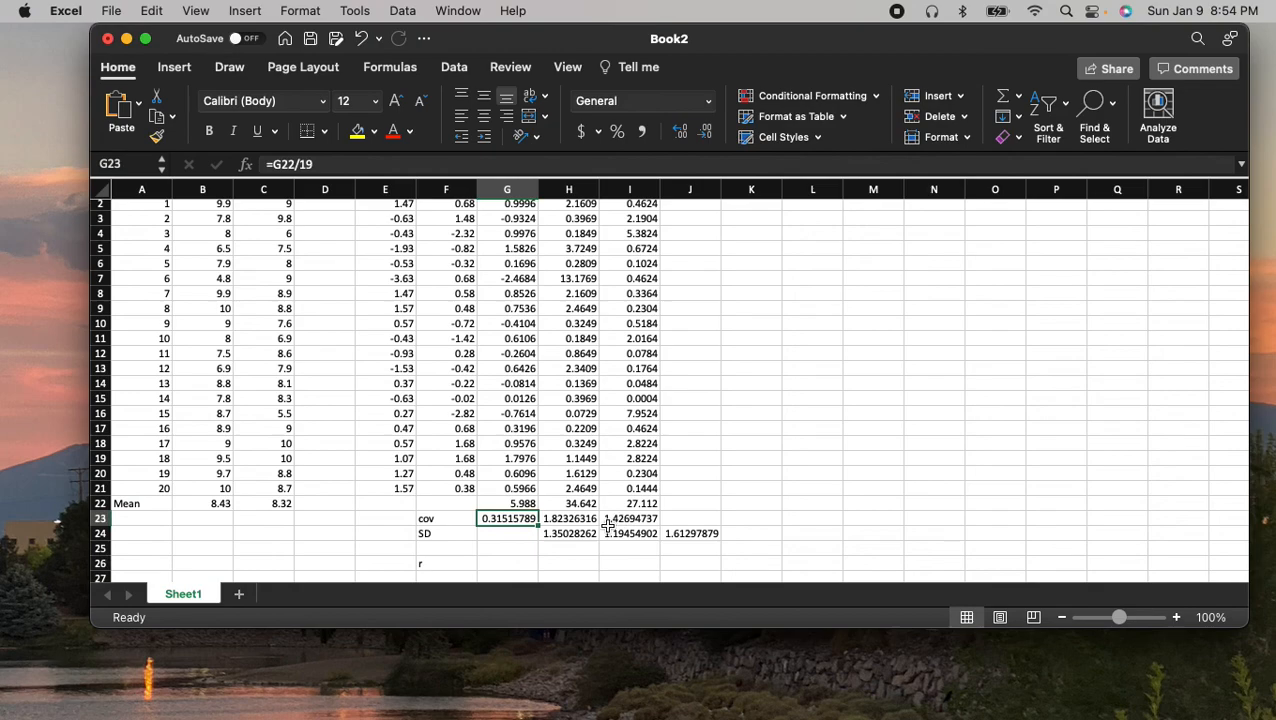
left_click(521, 561)
type("=")
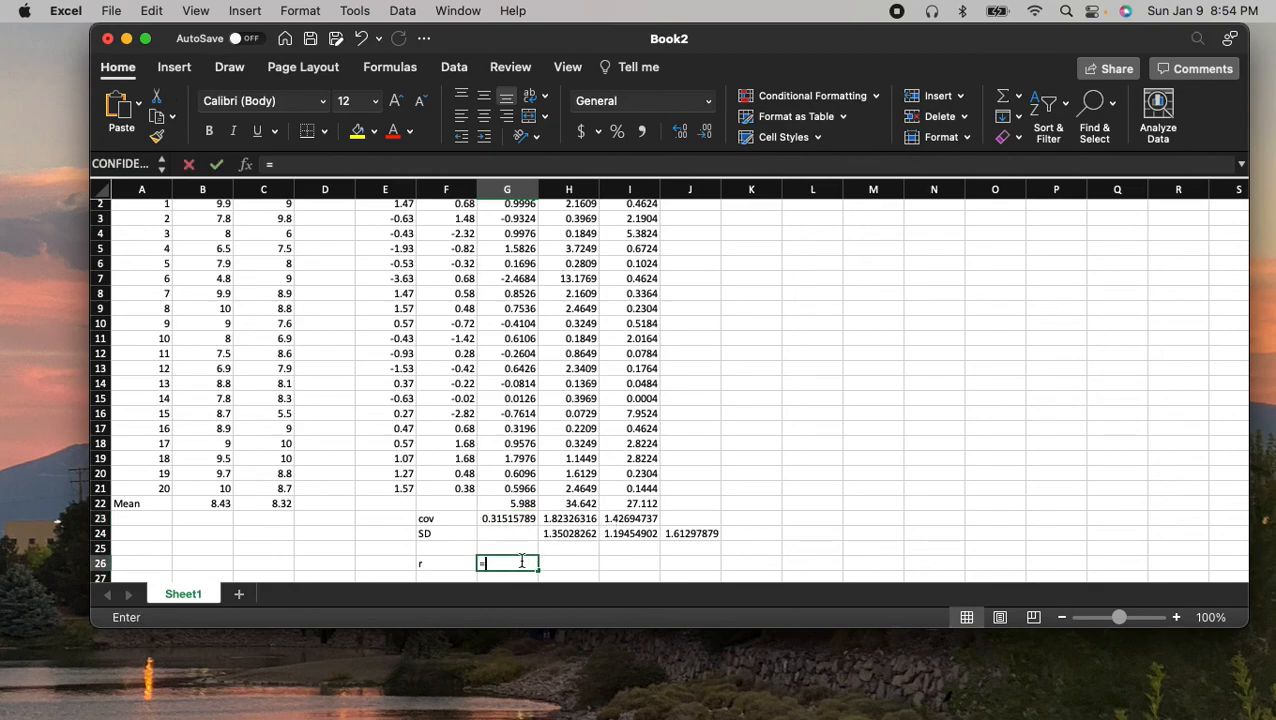
left_click(505, 518)
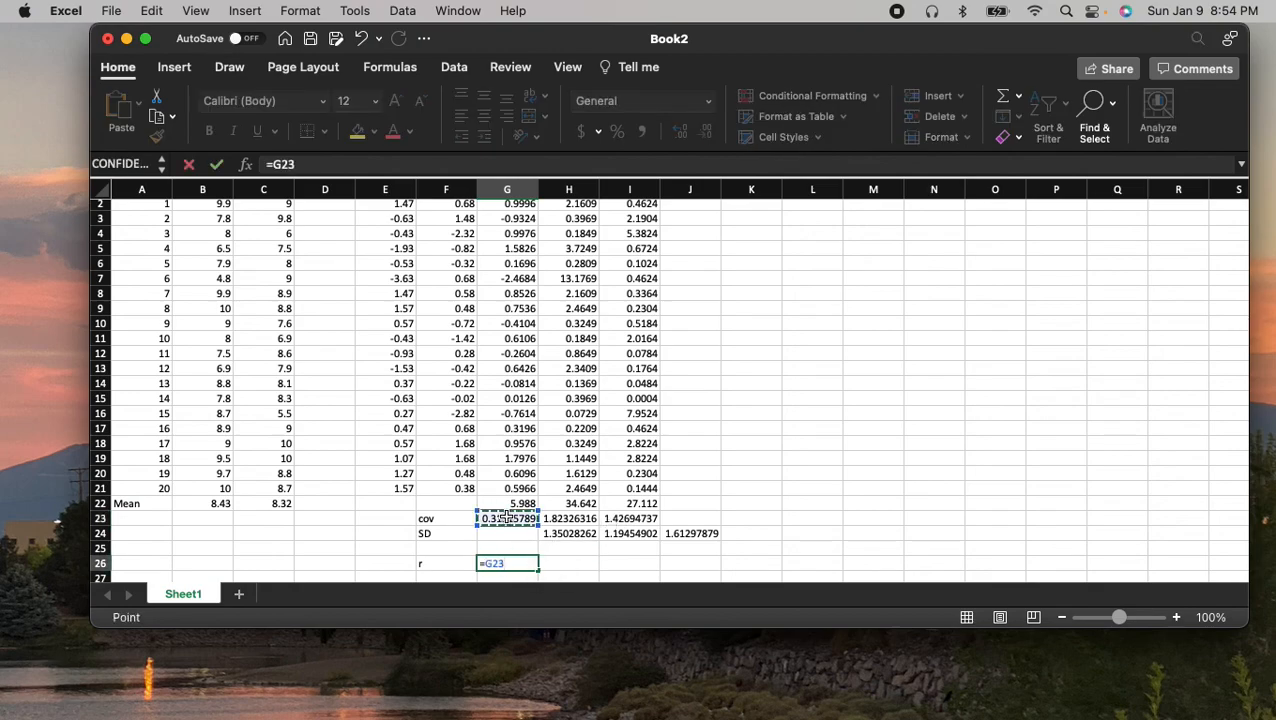
type("/")
left_click(708, 533)
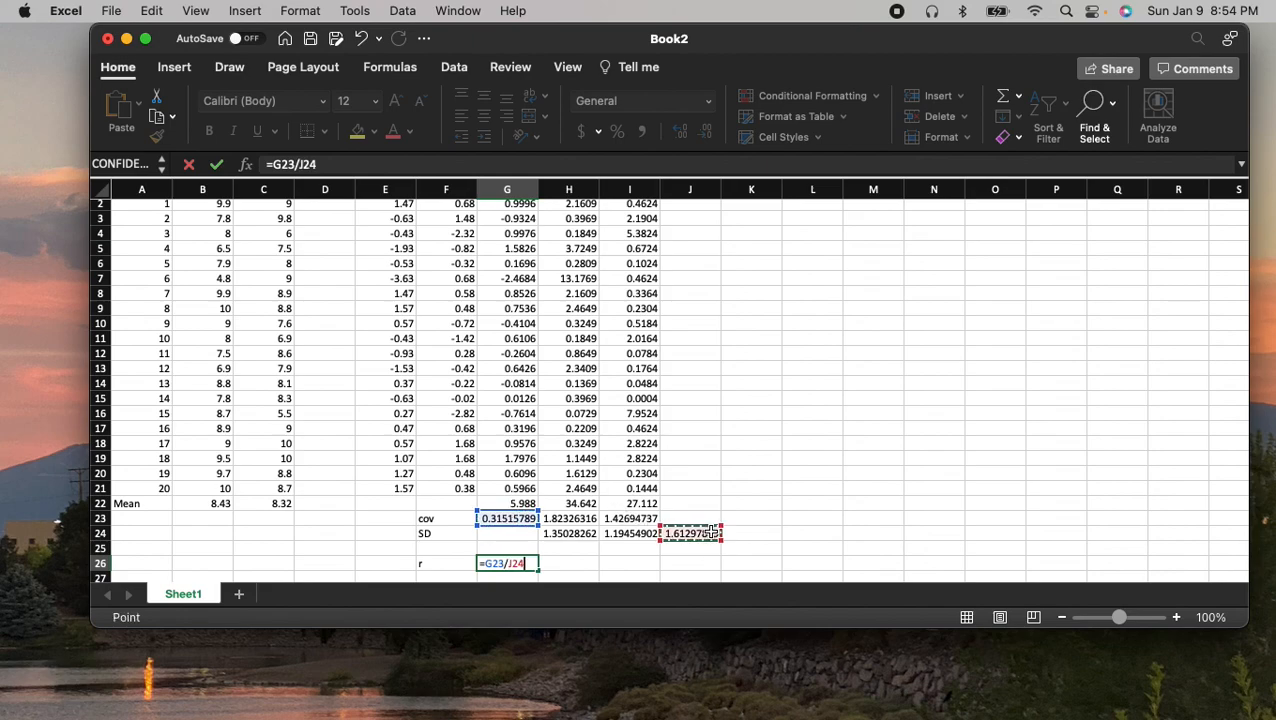
key("BackSpace")
key("BackSpace")
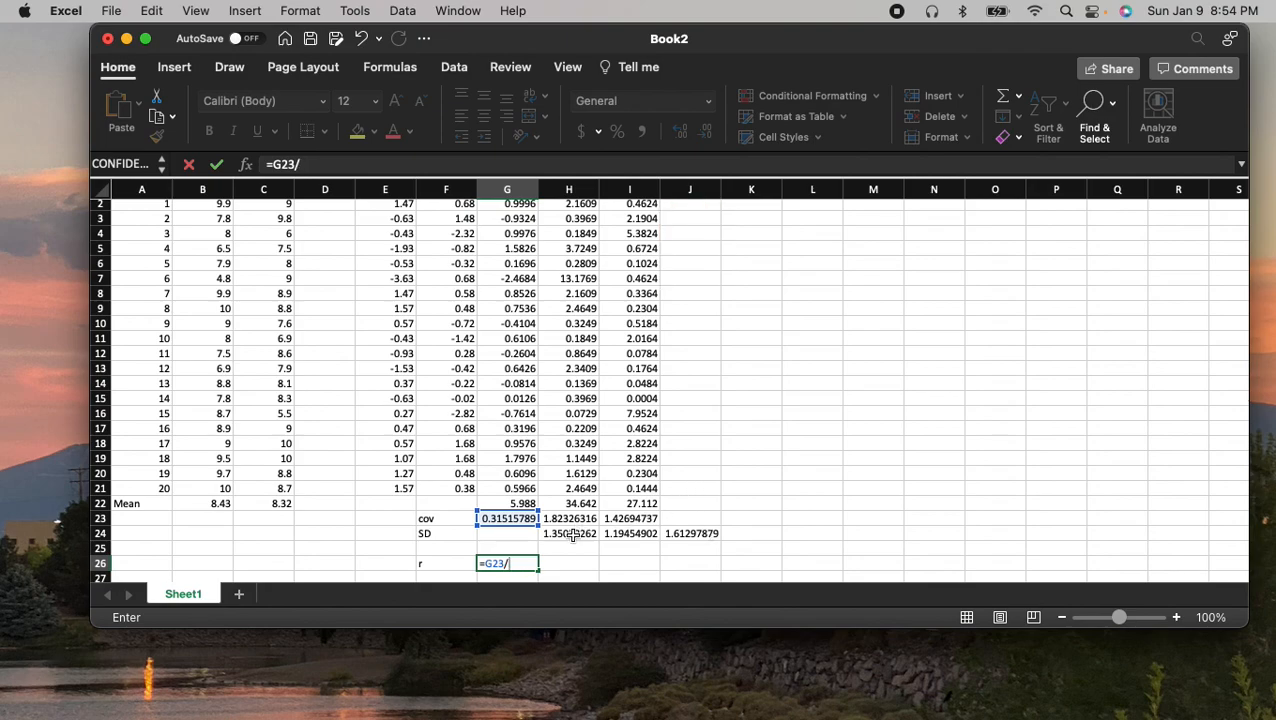
type("(")
left_click(572, 535)
type("*")
left_click(627, 535)
type(")")
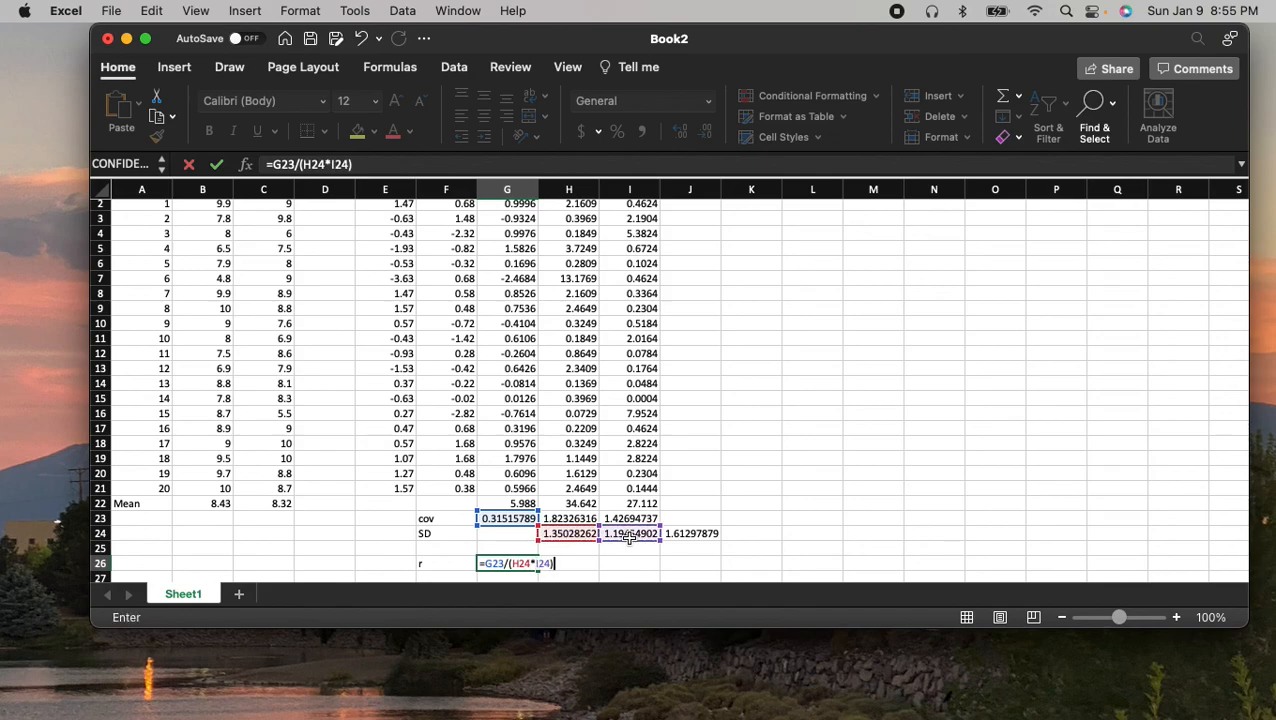
key("Return")
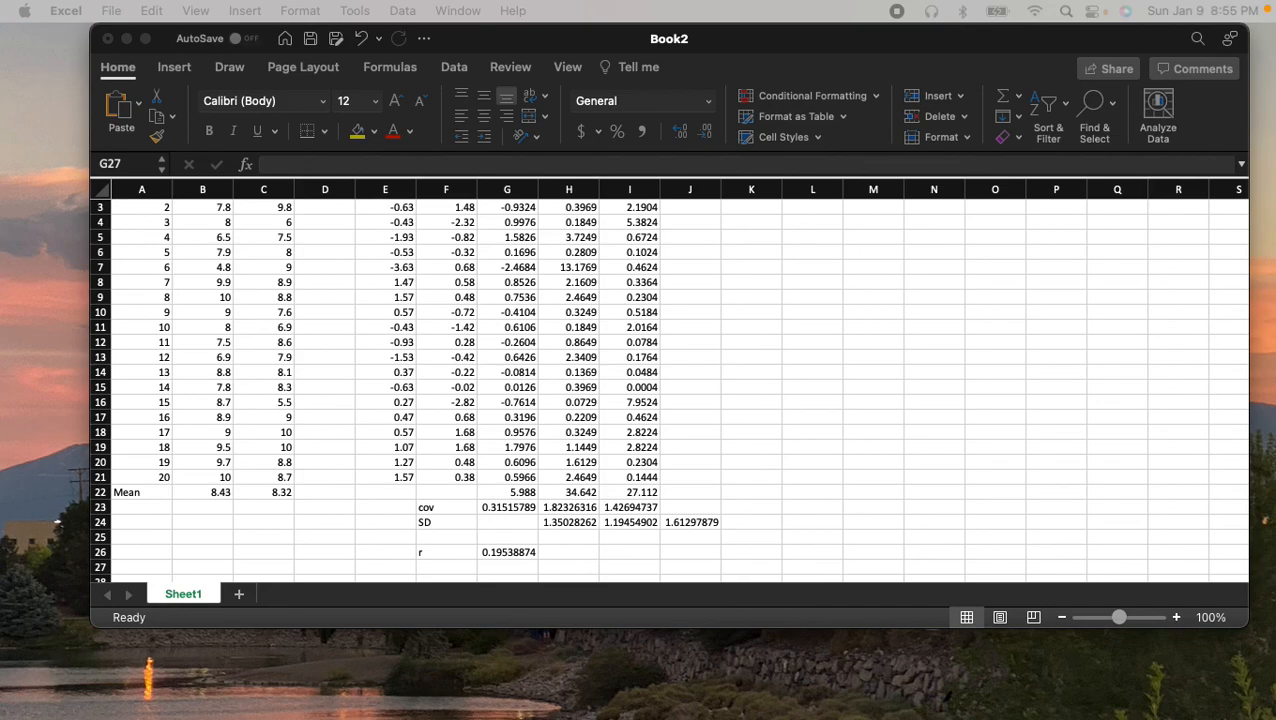
Examine the paired Math and Chem scores of individual observations against the correlation coefficient in G26
left_click(446, 462)
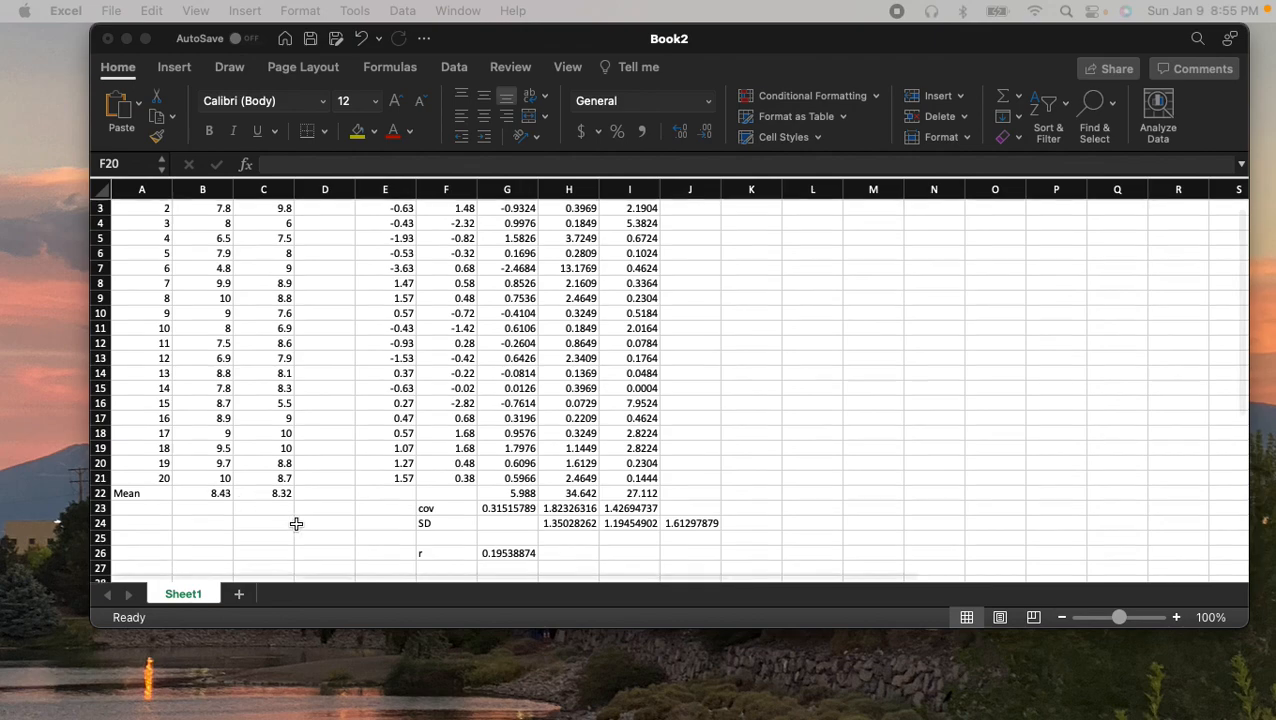
scroll(296, 524, "up", 2)
scroll(296, 524, "down", 3)
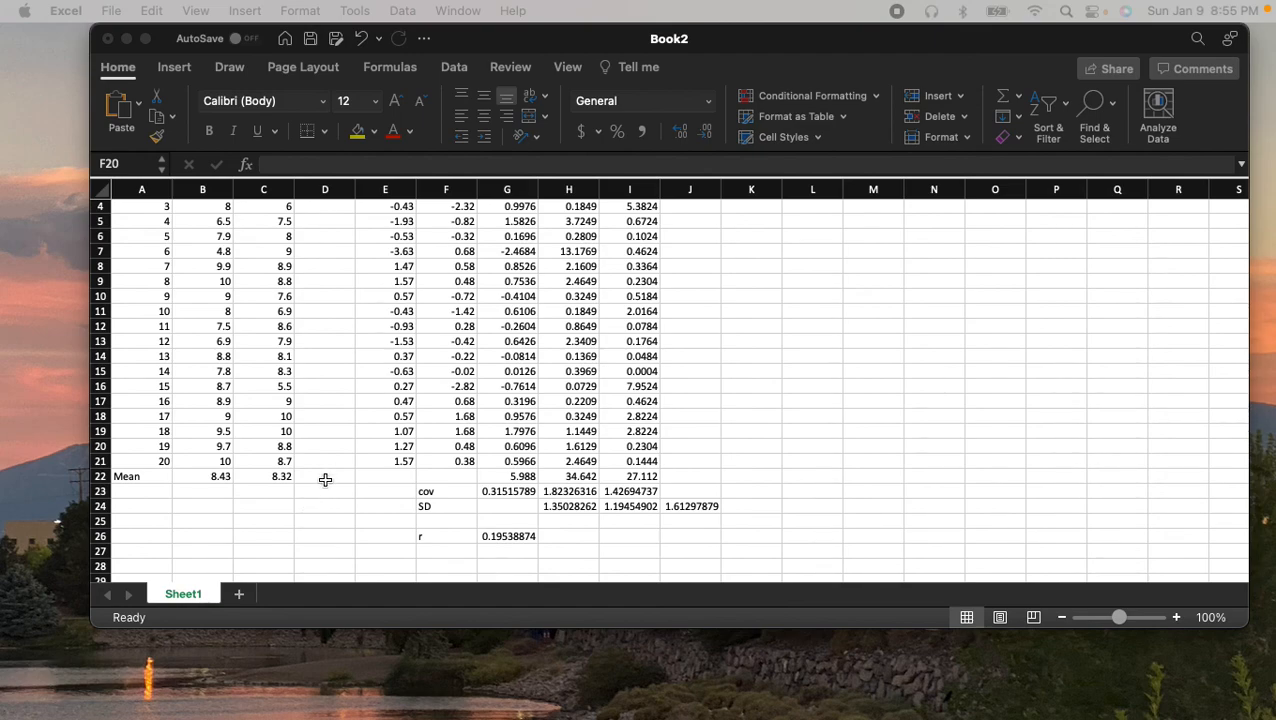
scroll(324, 483, "up", 2)
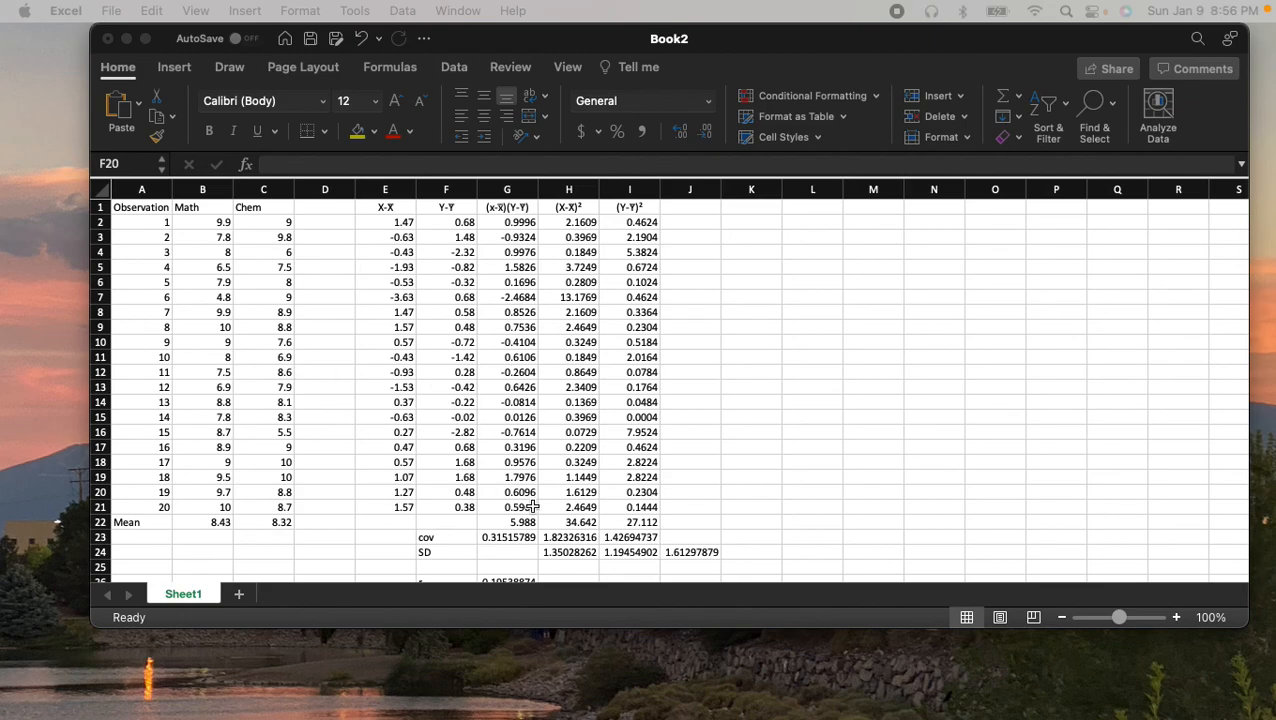
scroll(743, 515, "down", 2)
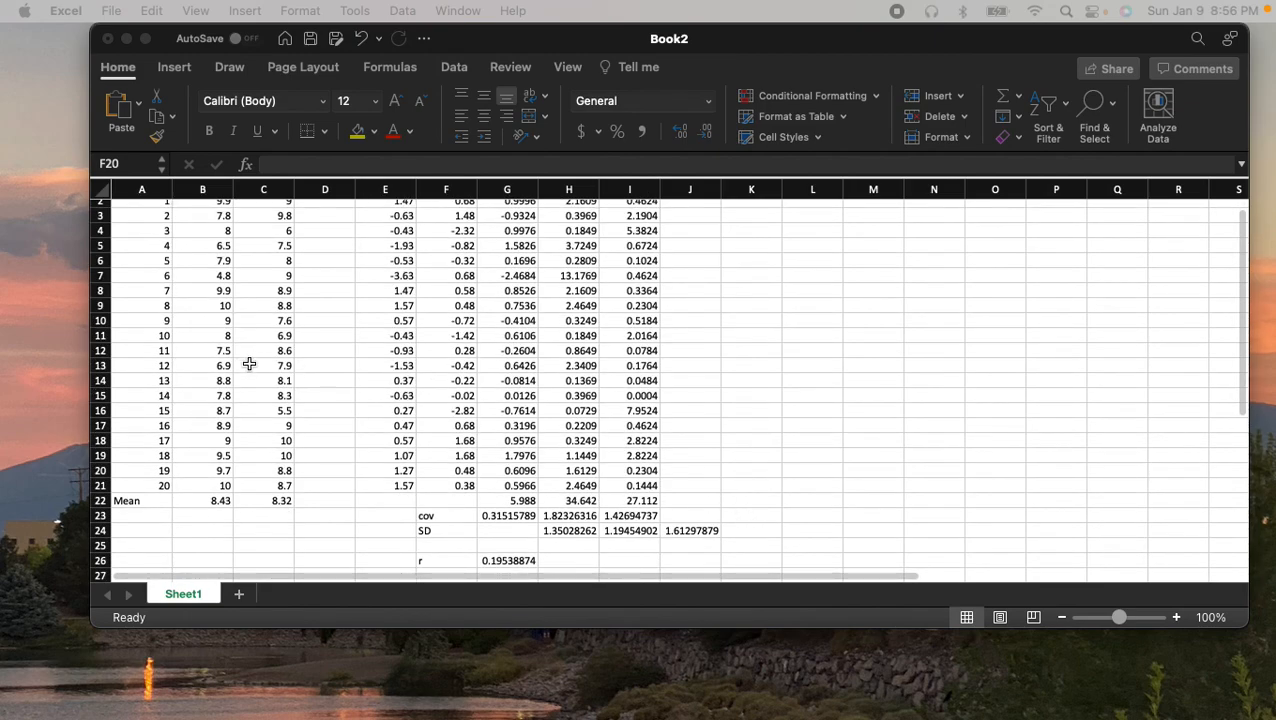
scroll(240, 350, "up", 1)
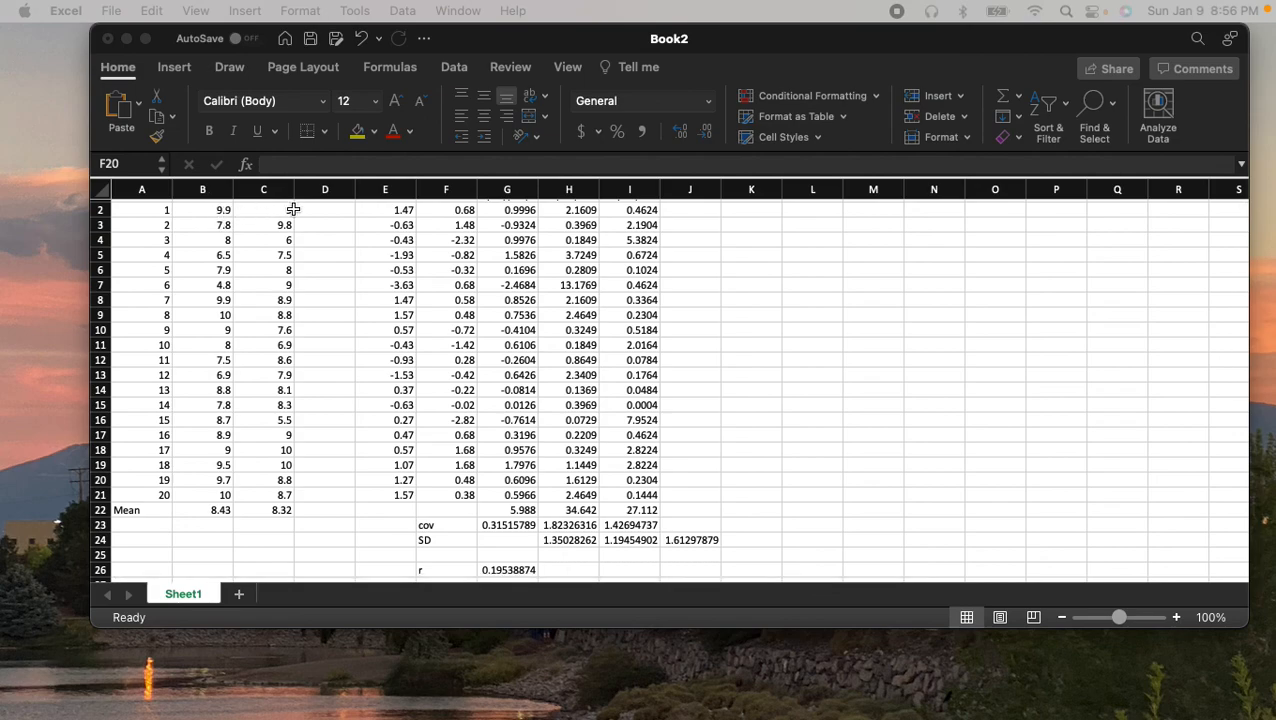
left_click(222, 230)
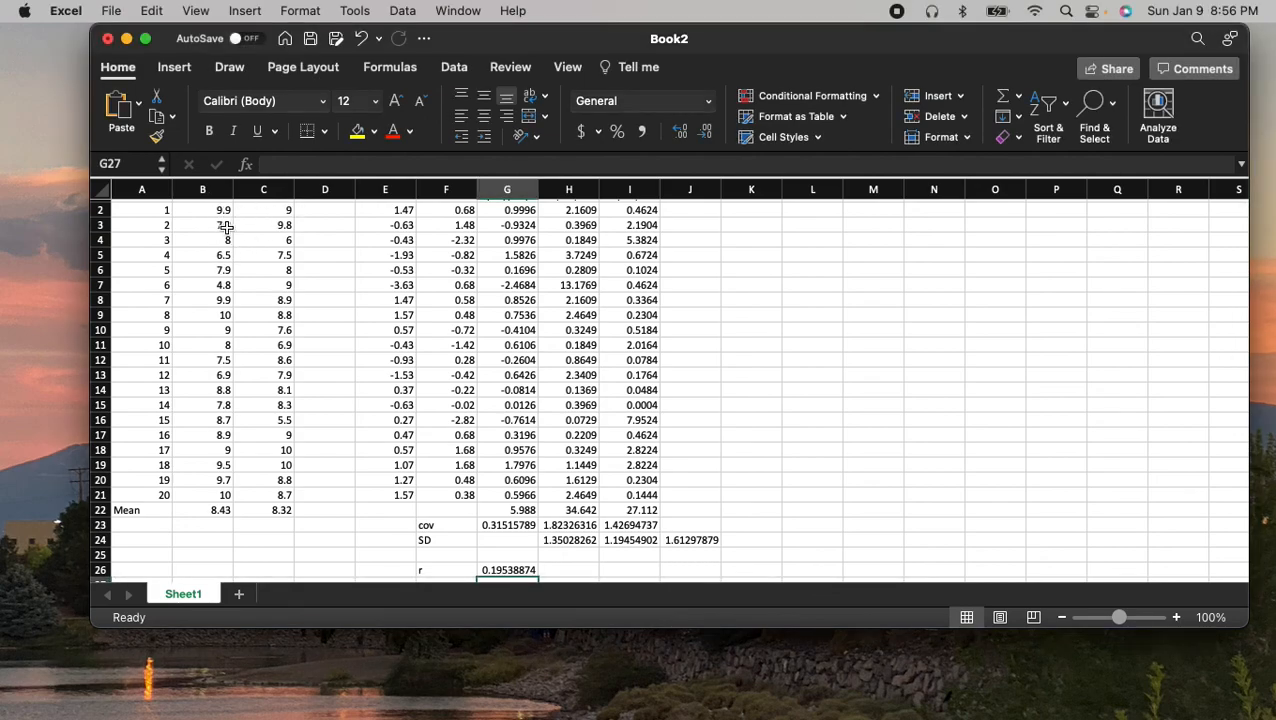
left_click(220, 225)
left_click(266, 225)
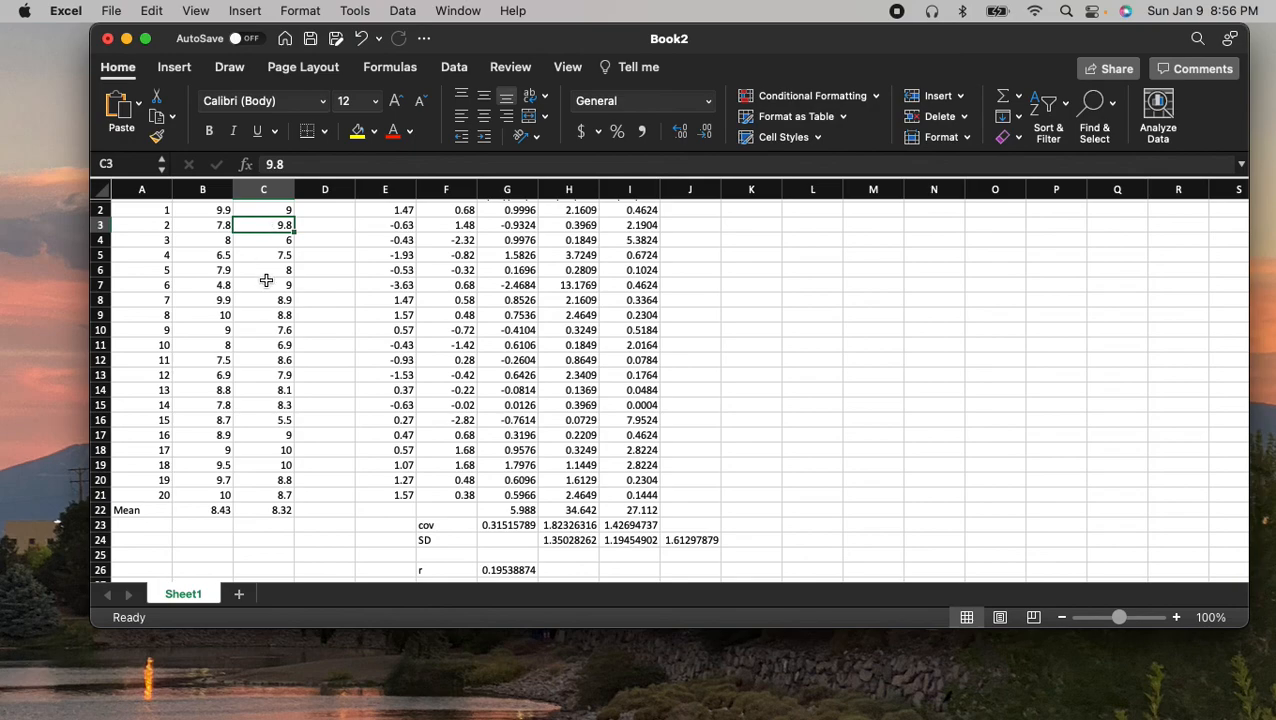
left_click(220, 242)
left_click(273, 241)
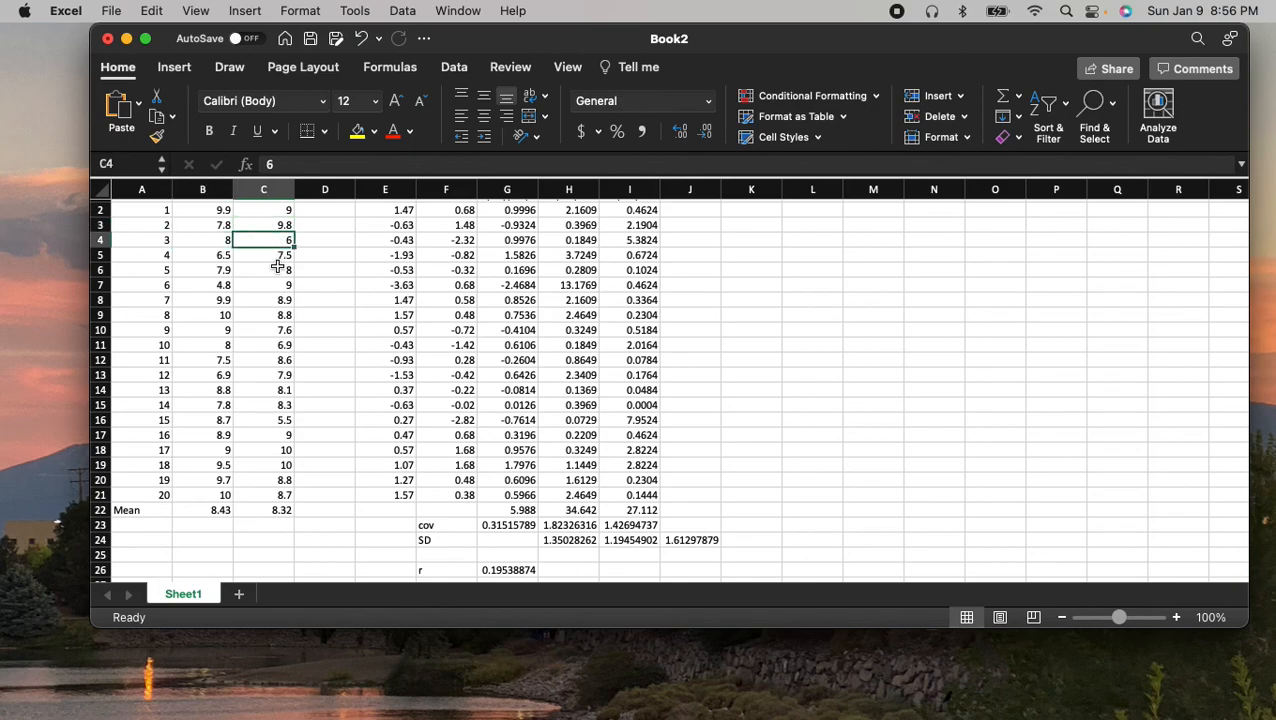
scroll(863, 470, "down", 1)
left_click(490, 549)
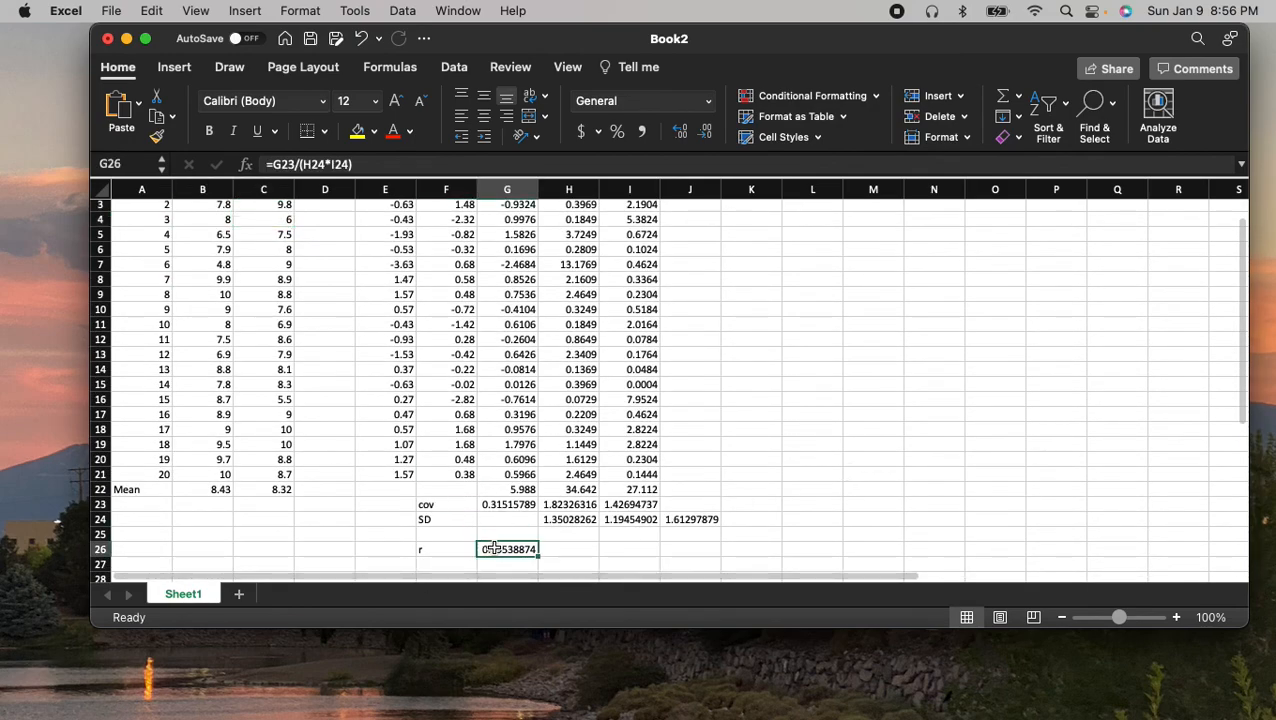
scroll(866, 468, "down", 2)
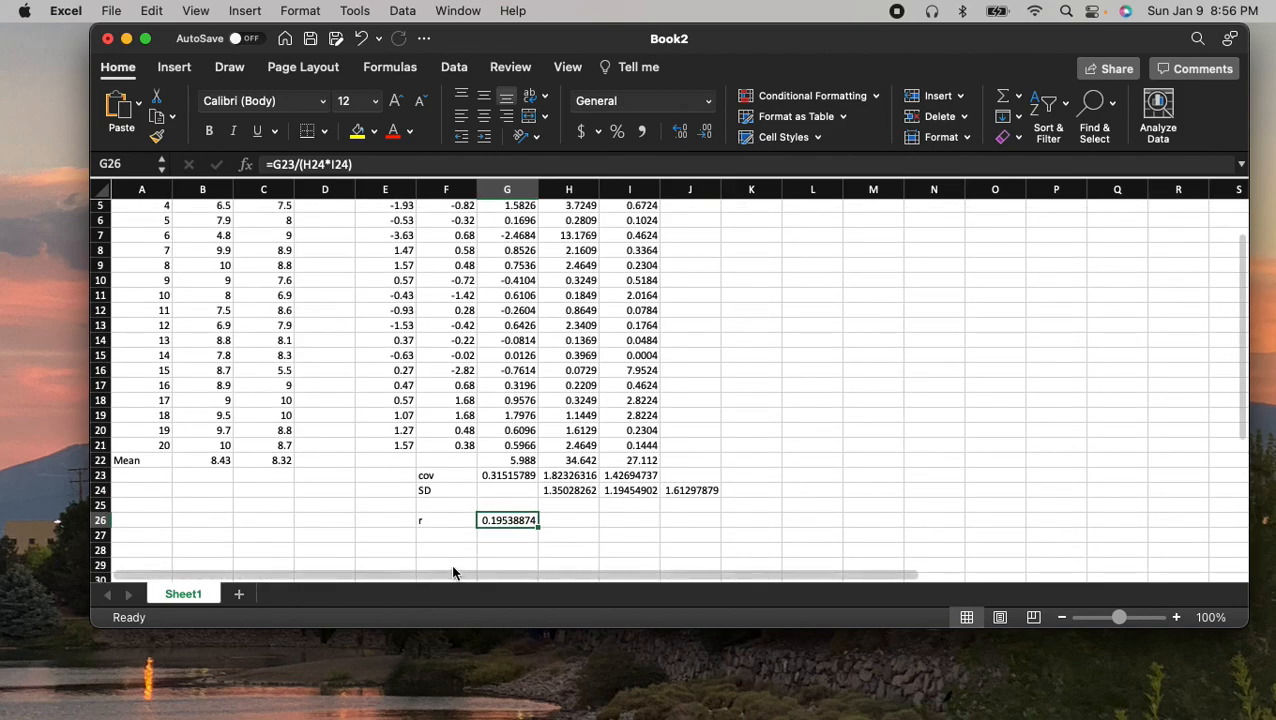
Calculate the correlation of the Math and Chem scores with the built-in function =CORREL(B2:B21,C2:C21) in H26
left_click(573, 524)
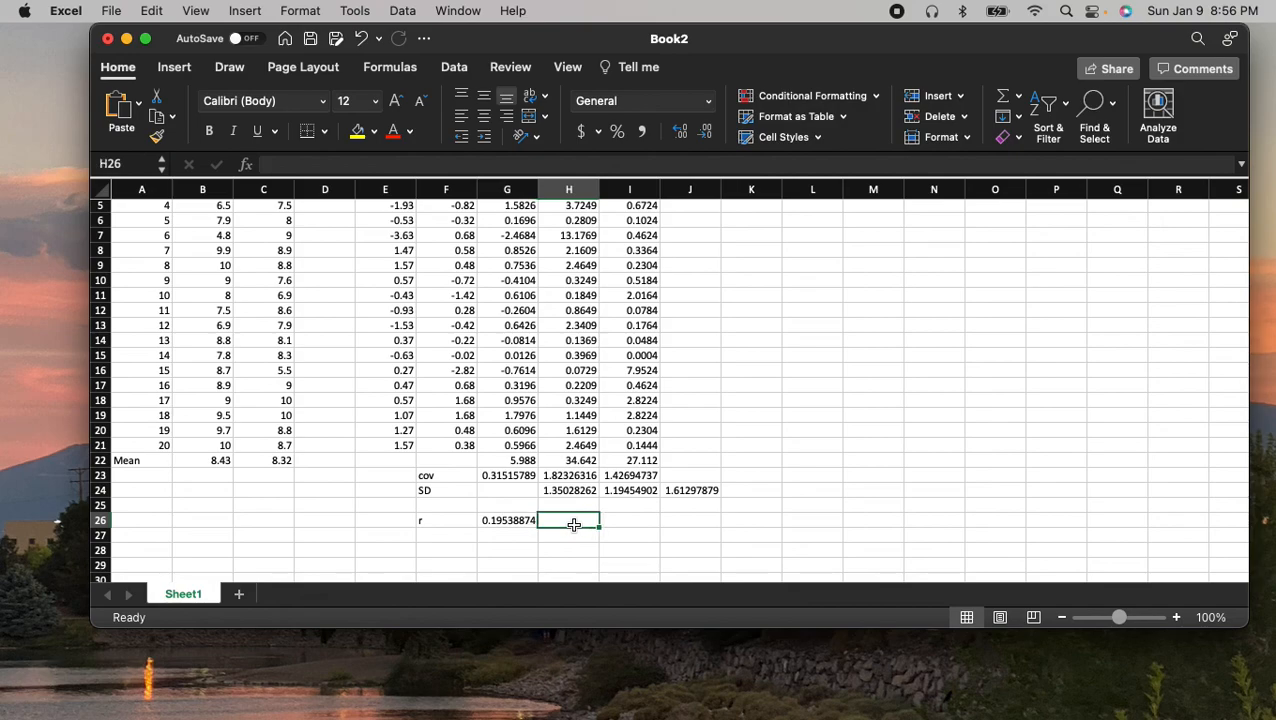
type("=")
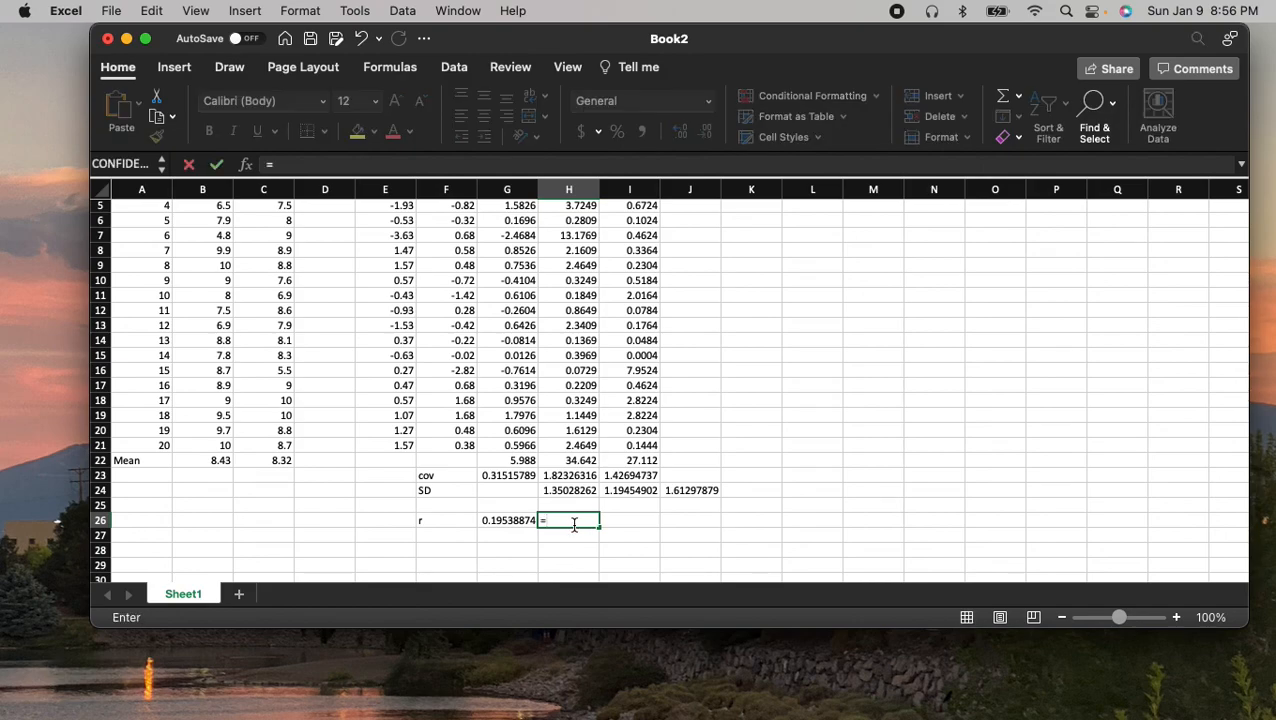
type("c")
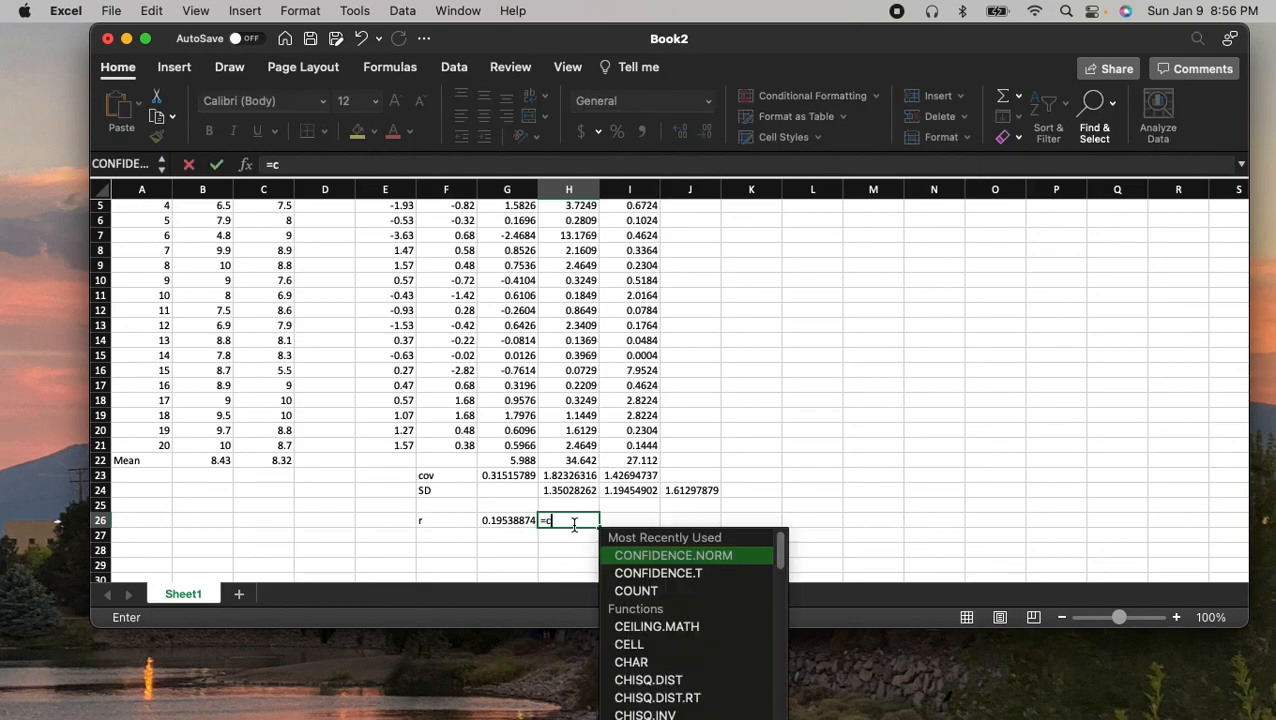
type("or")
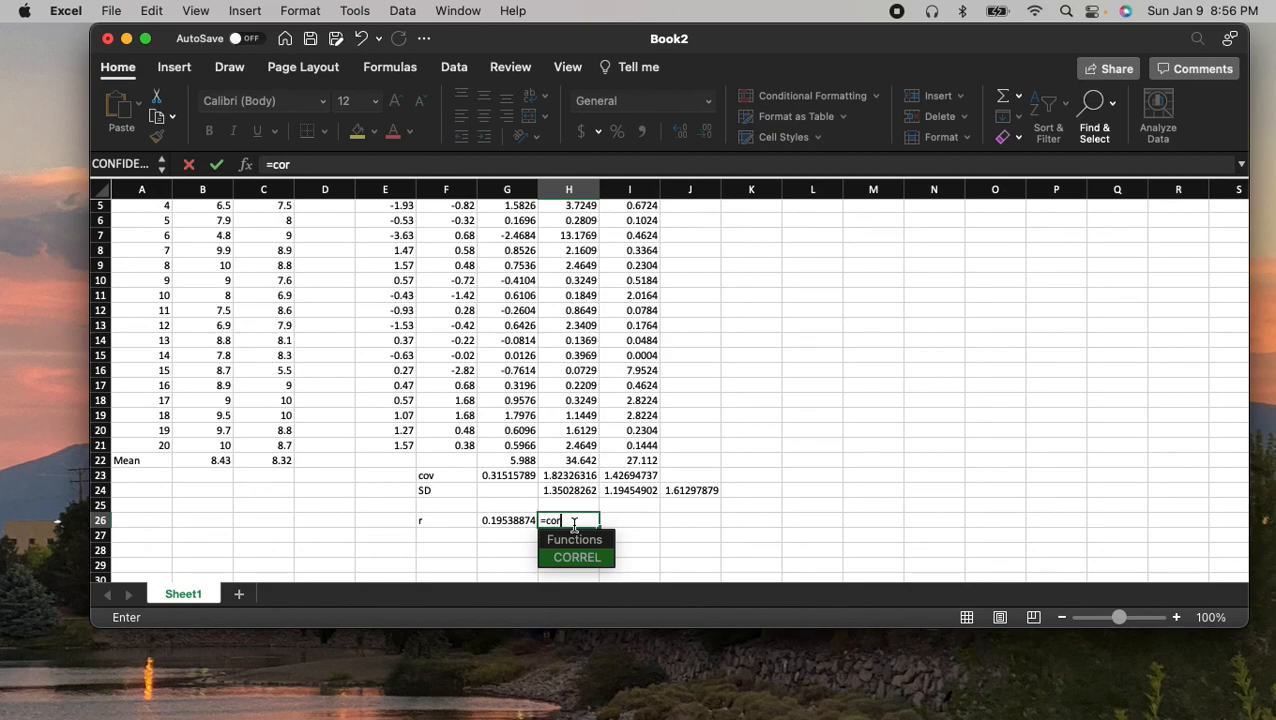
double_click(576, 557)
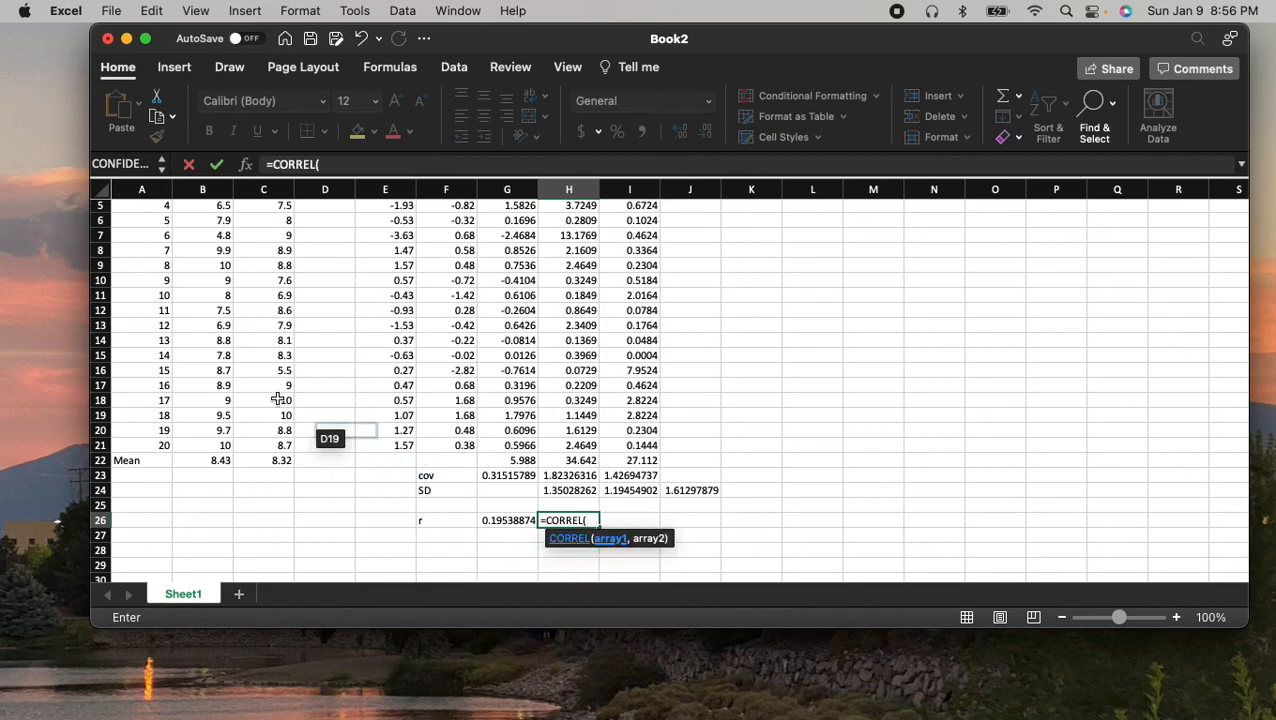
scroll(251, 373, "up", 3)
left_click_drag(215, 222, 216, 505)
type(",")
left_click_drag(258, 220, 261, 511)
type(")")
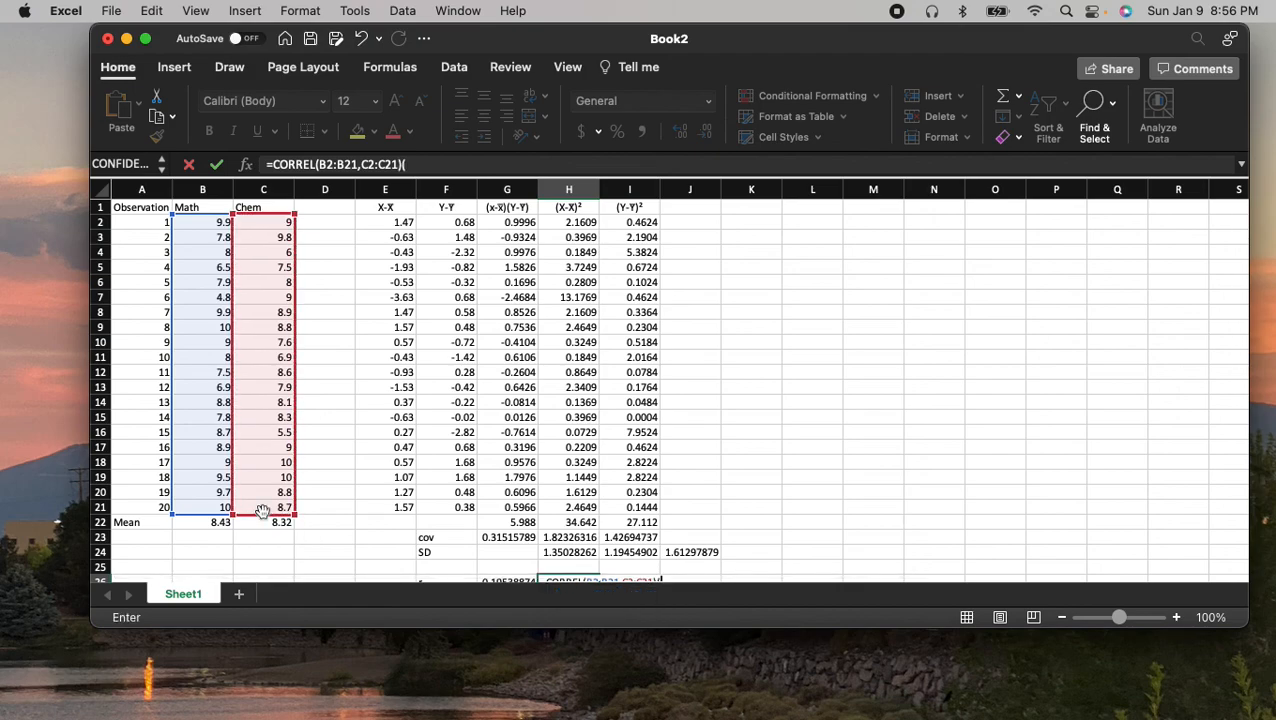
scroll(485, 363, "down", 2)
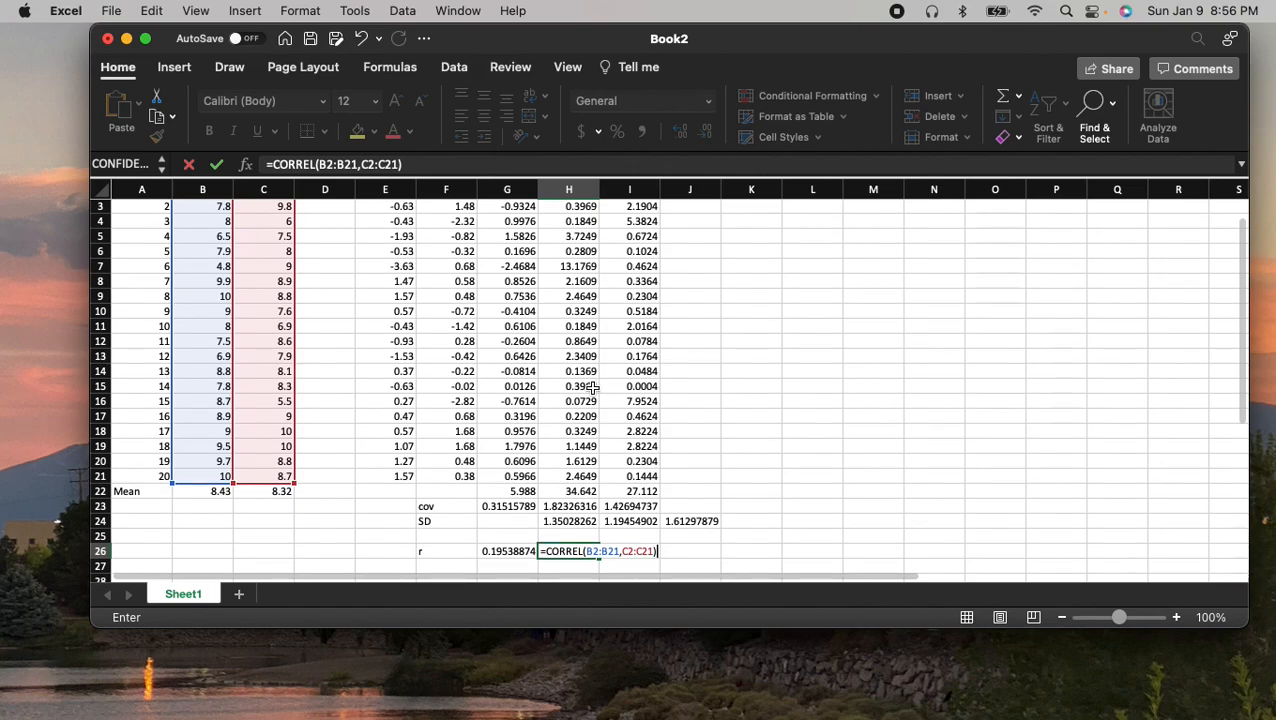
key("Return")
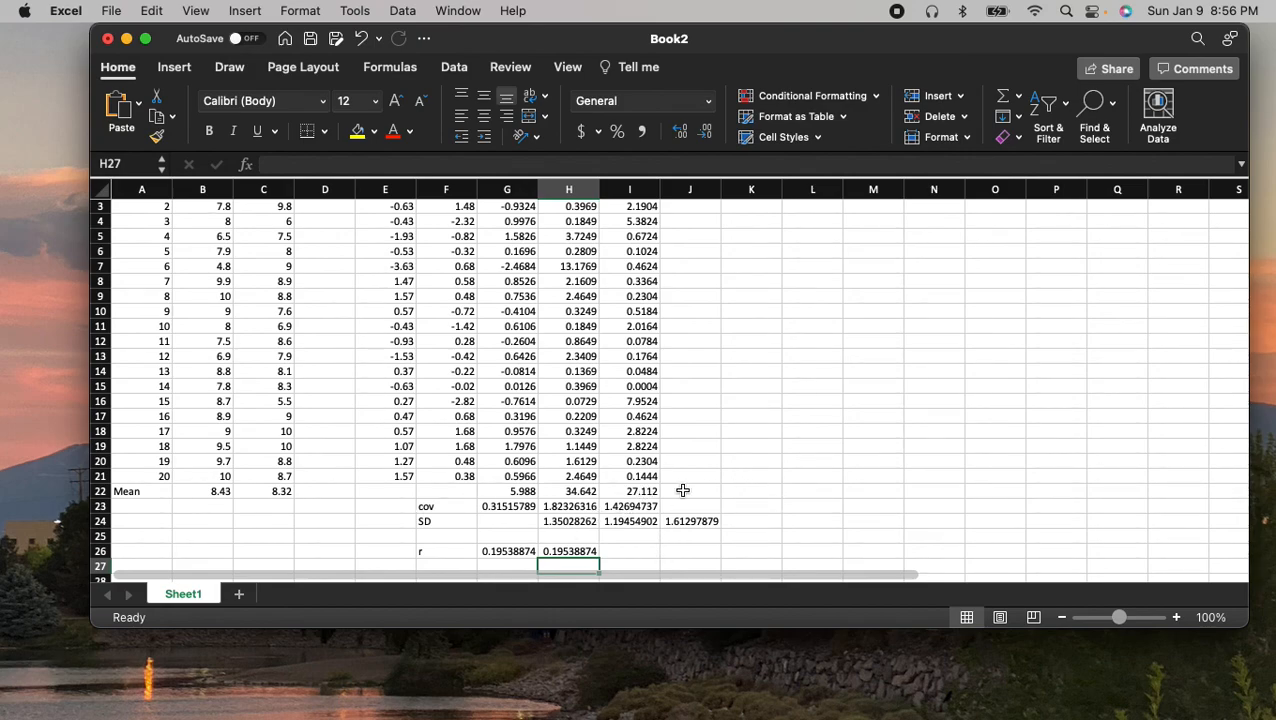
scroll(681, 489, "up", 1)
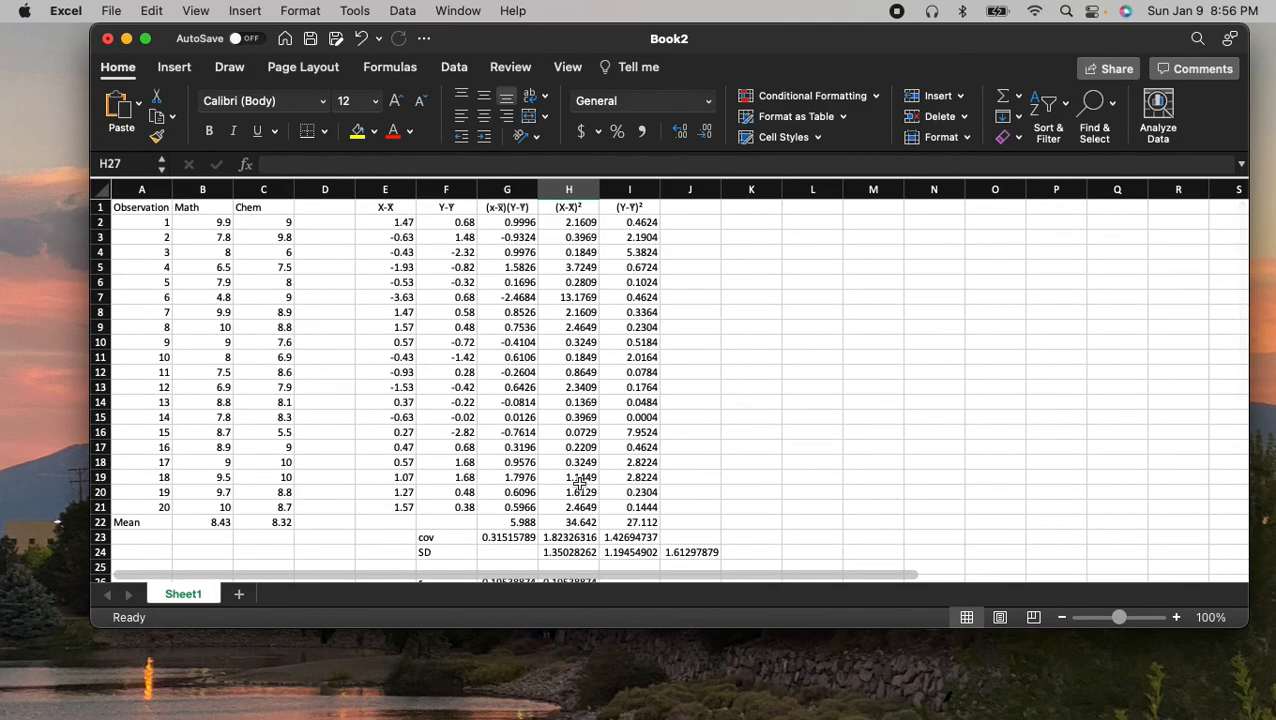
scroll(603, 488, "down", 3)
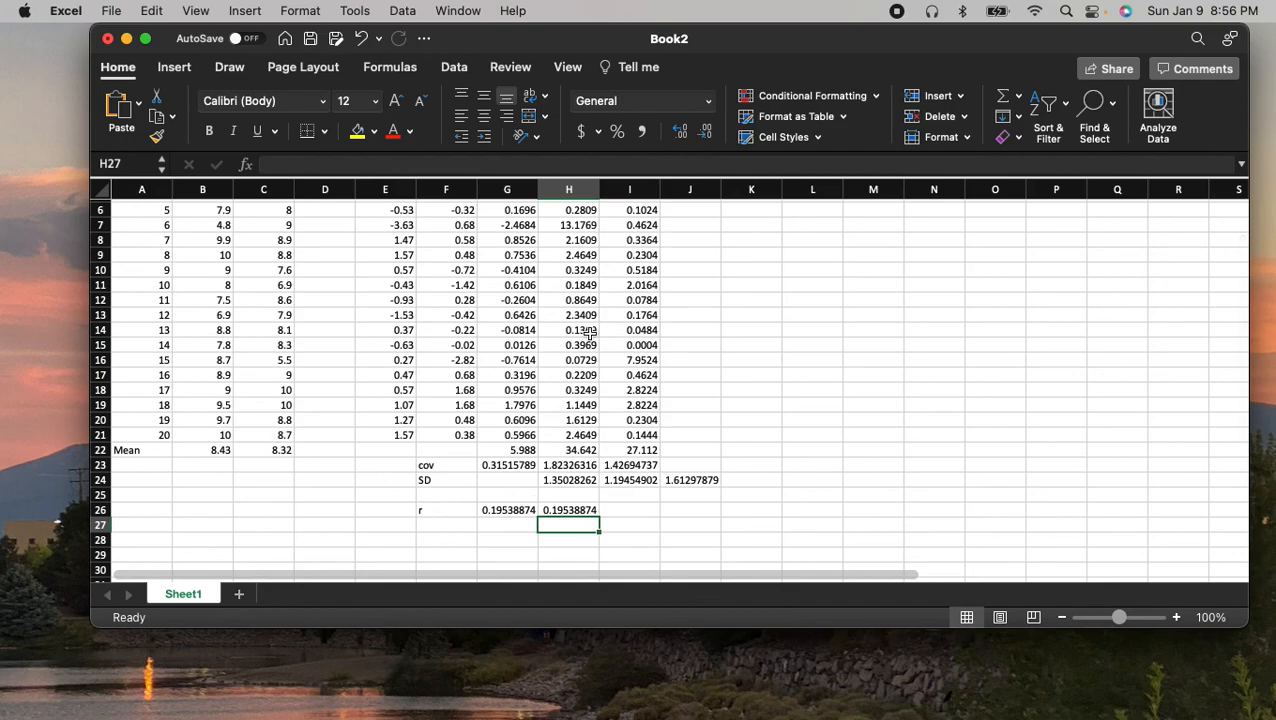
scroll(588, 383, "up", 3)
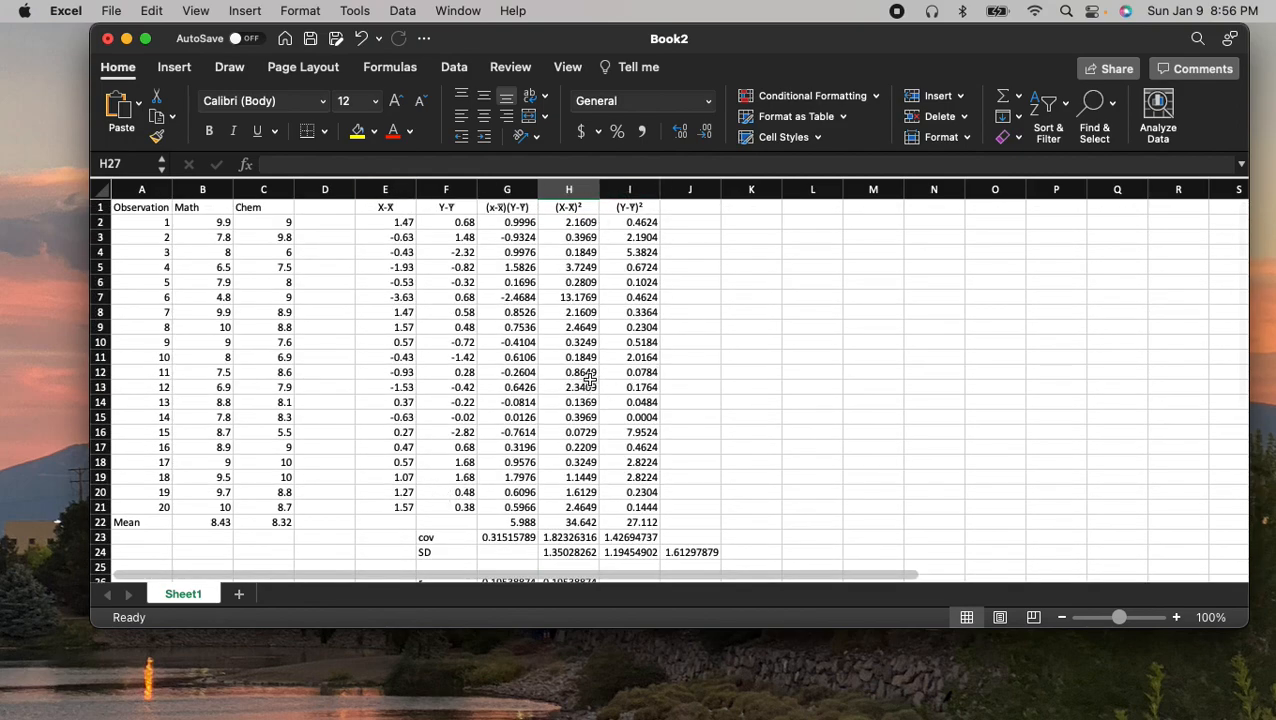
scroll(616, 403, "down", 1)
scroll(616, 403, "down", 2)
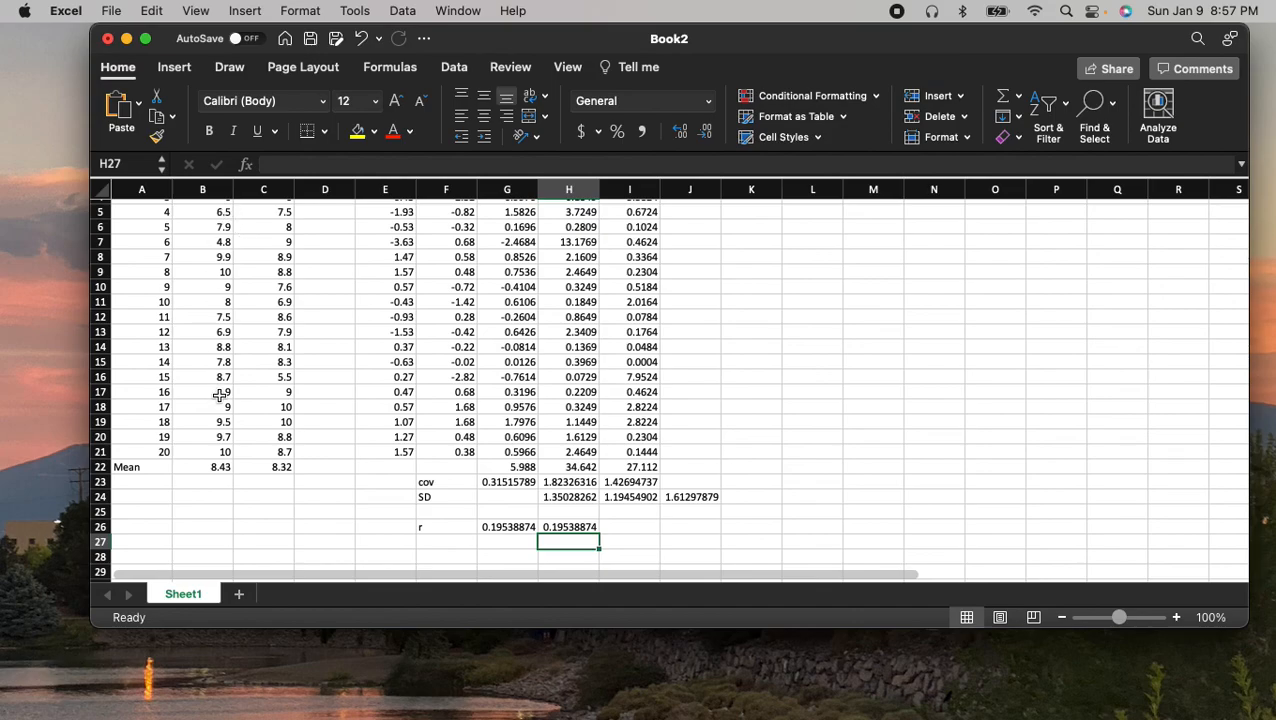
scroll(219, 396, "up", 2)
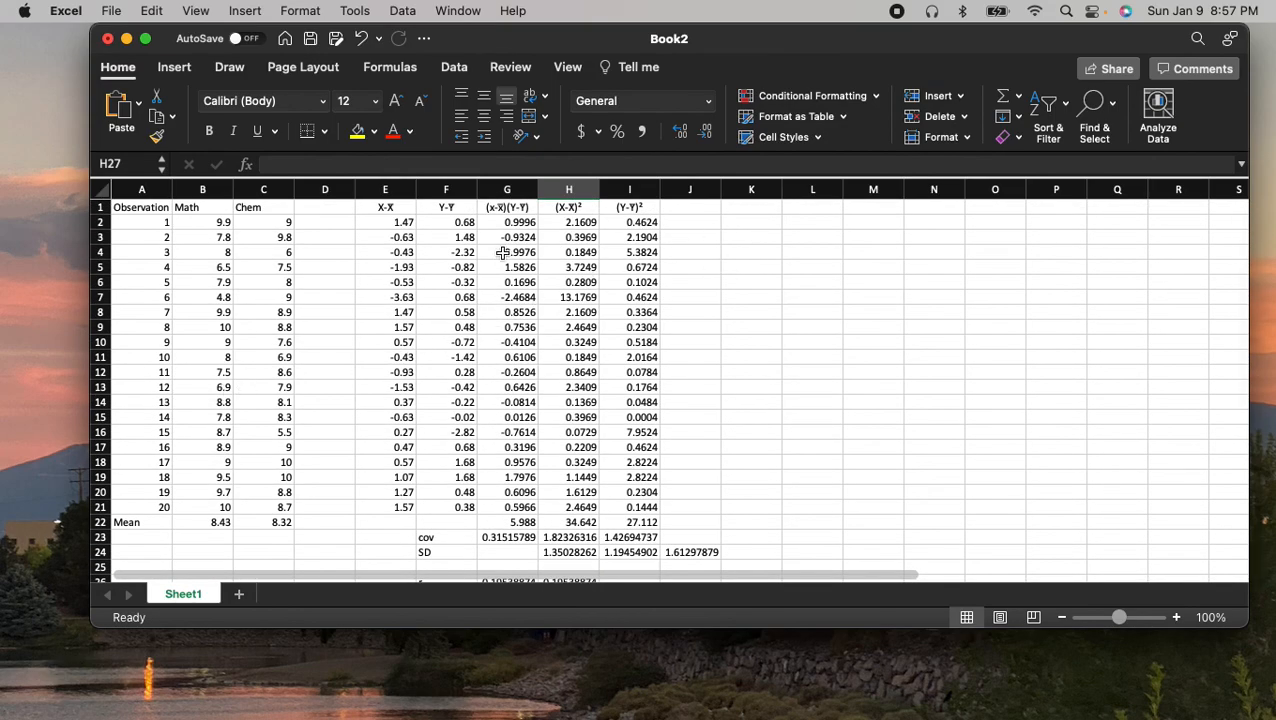